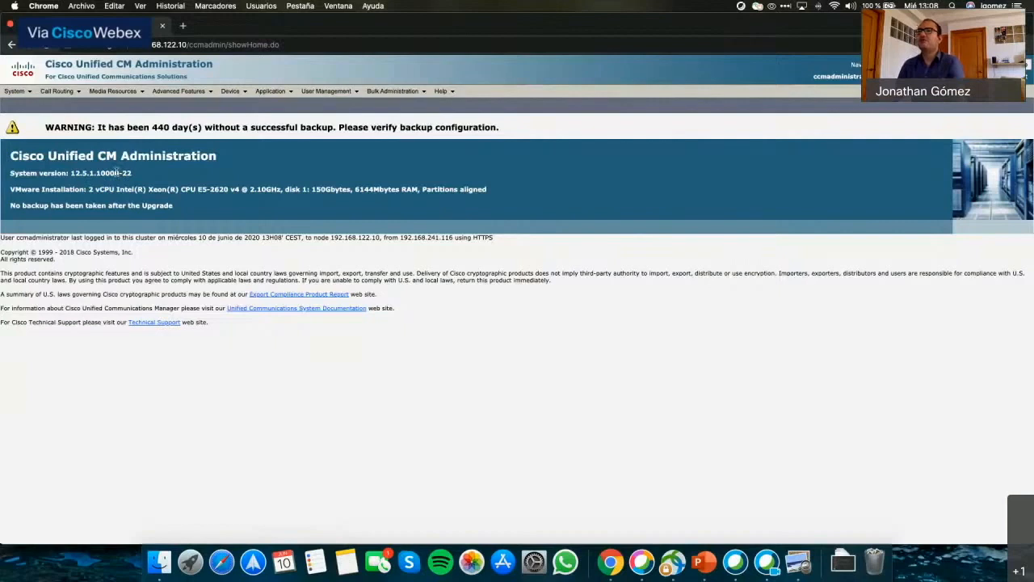
Go to User Management > End User and start adding a new end user.
click(277, 175)
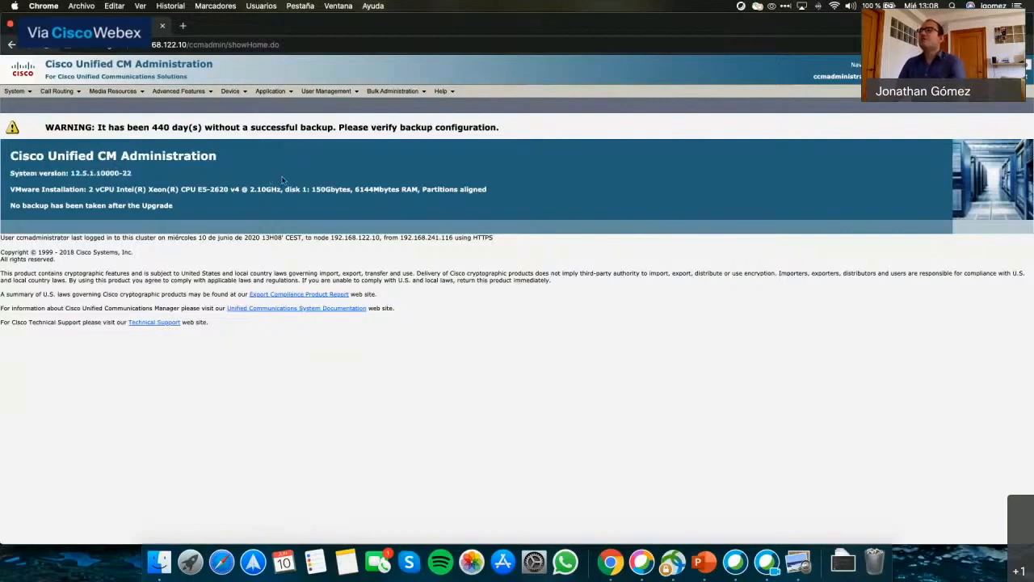
click(326, 90)
click(317, 118)
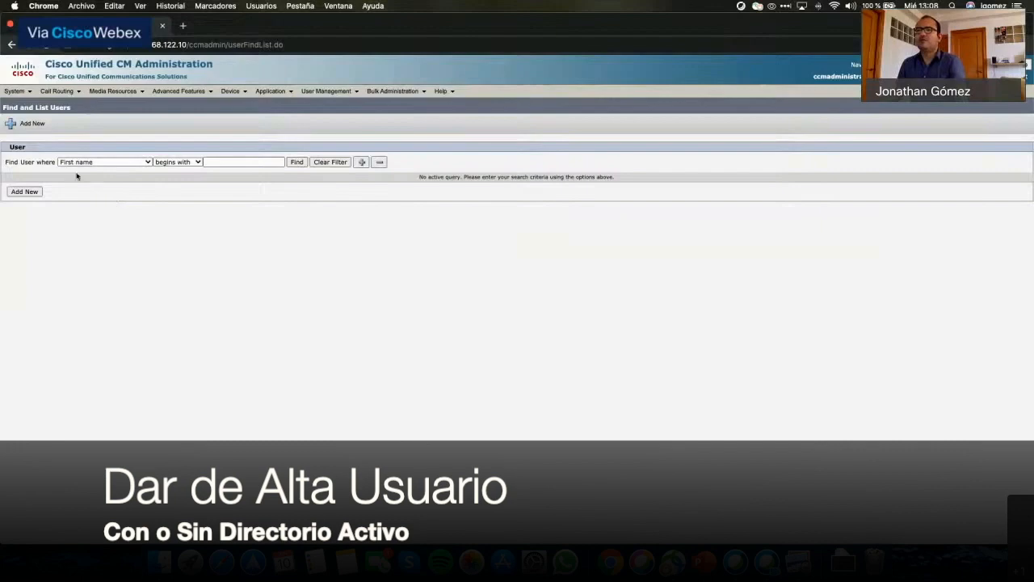
click(25, 192)
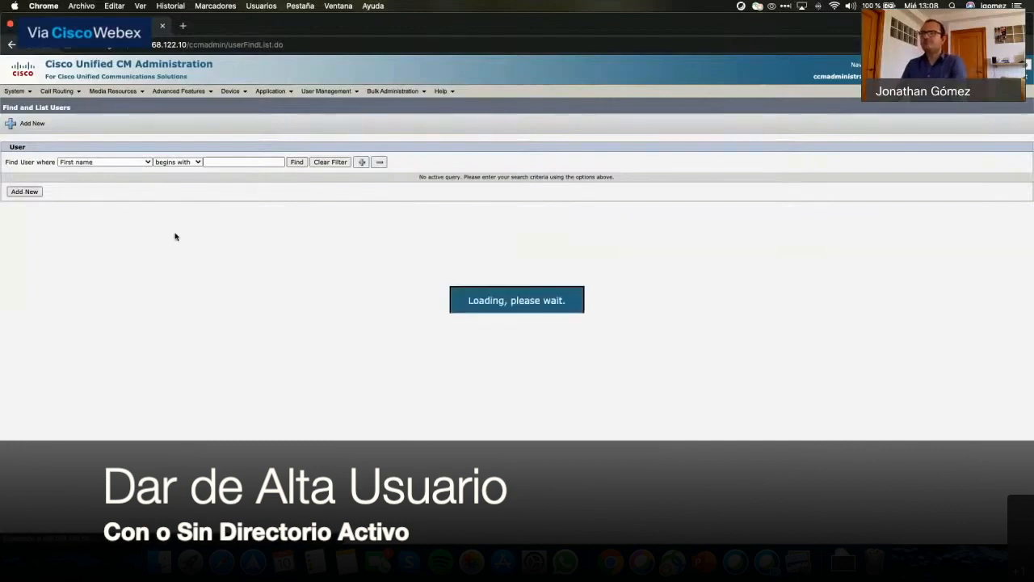
Enter user ID usuariotest, then fill in the password and its confirmation.
click(117, 204)
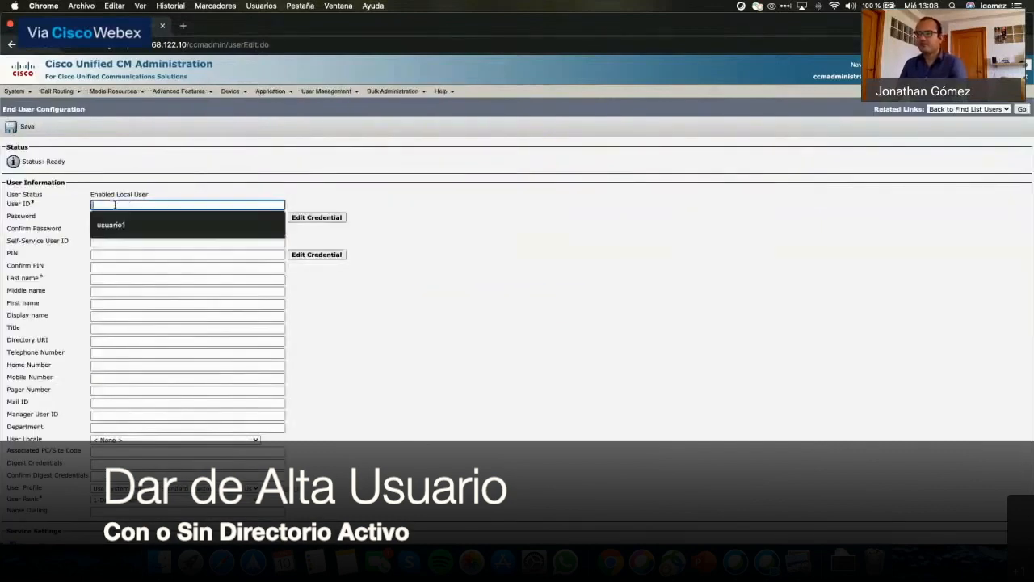
text(usuar)
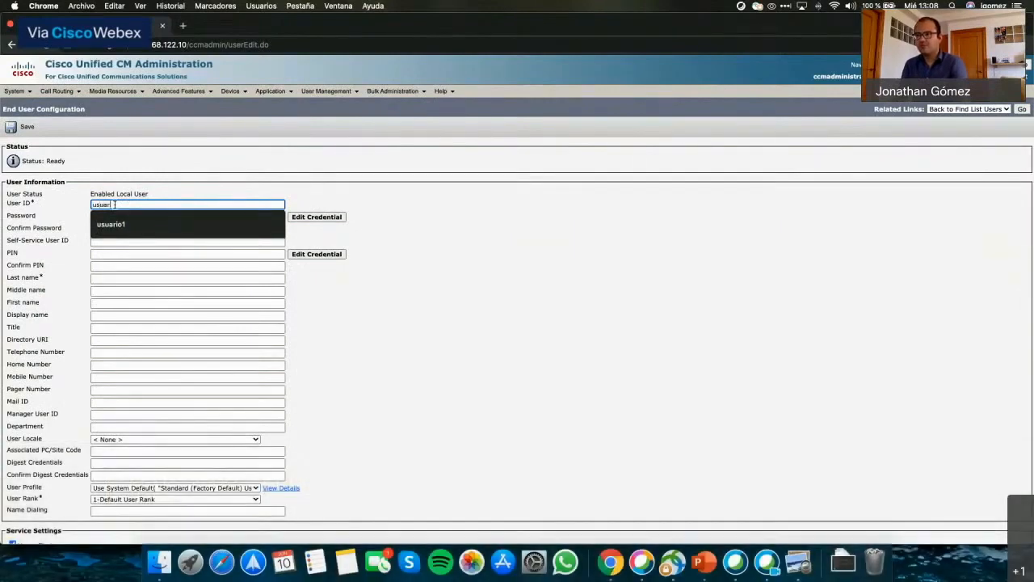
text(iotest)
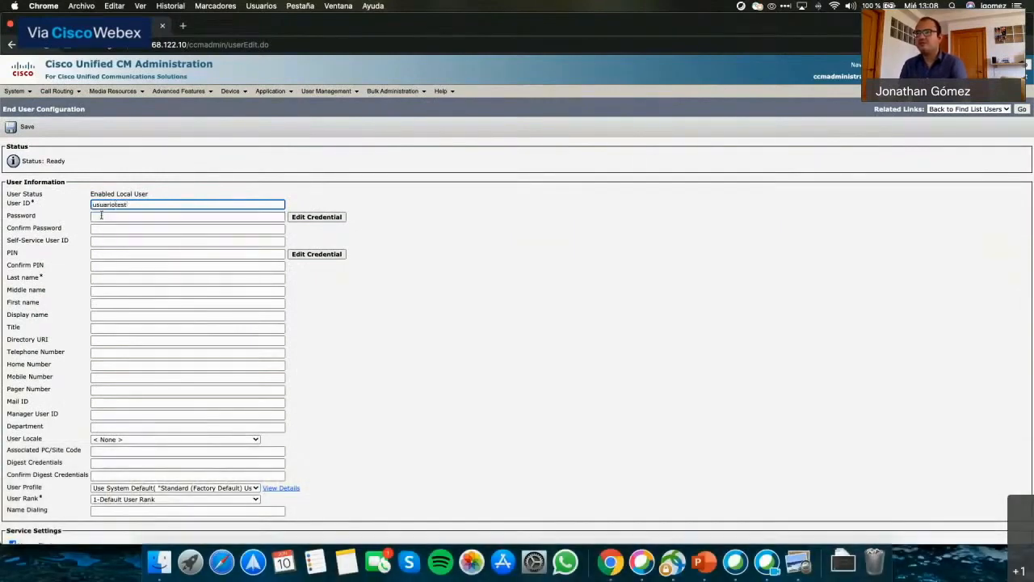
click(102, 218)
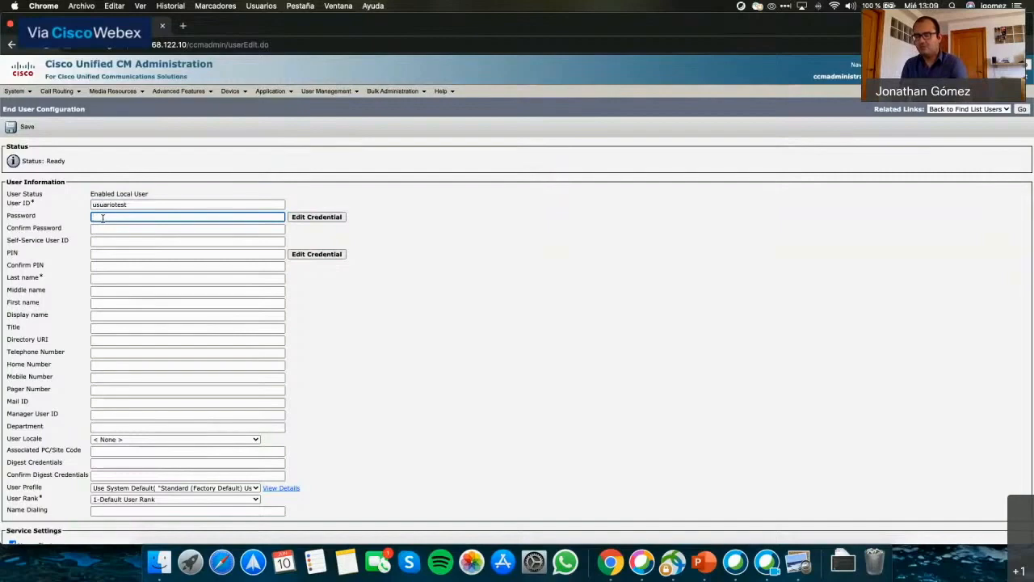
text(12345)
key(Tab)
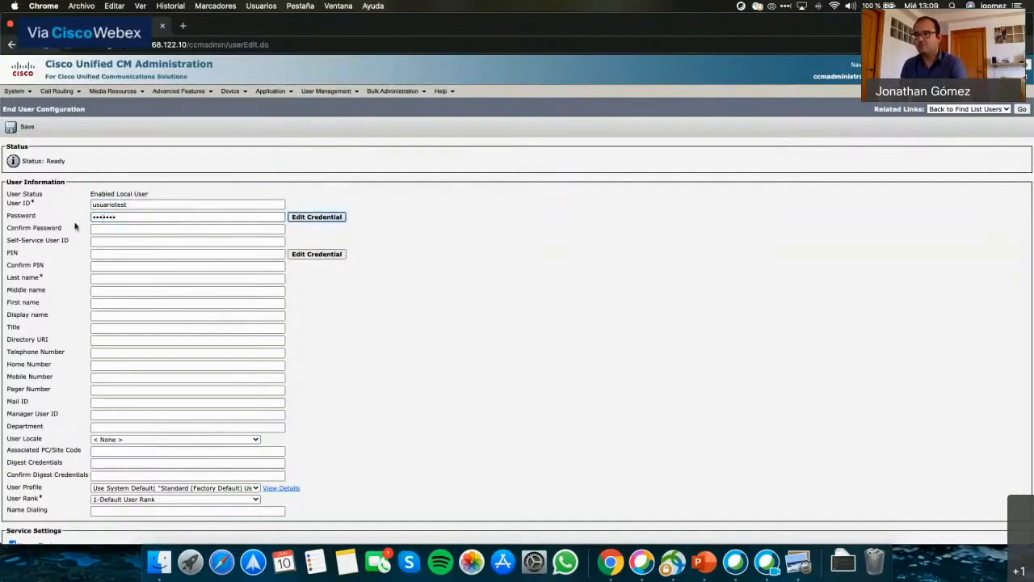
click(104, 229)
text(1234567)
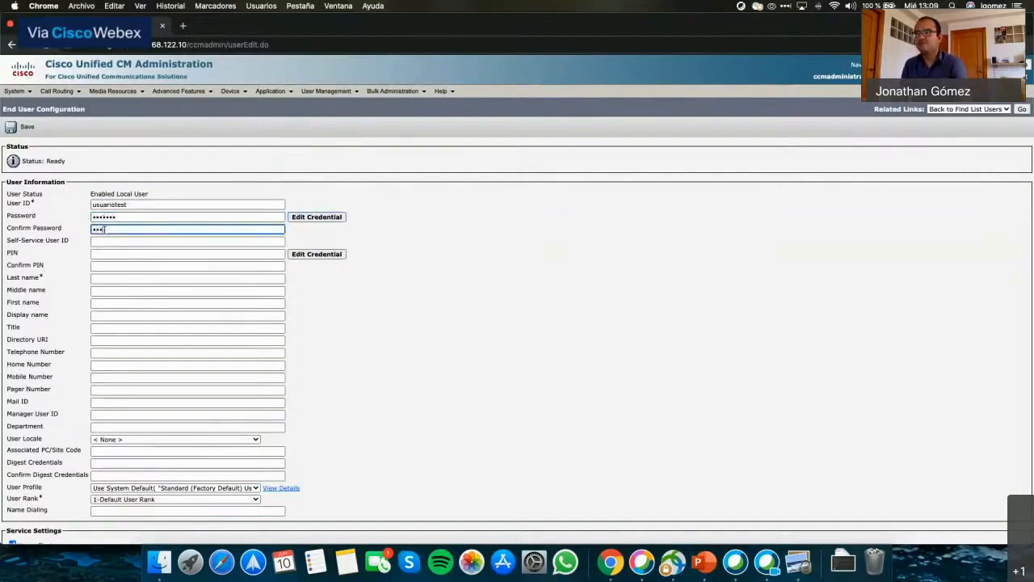
click(412, 313)
scroll(269, 277, down, 1)
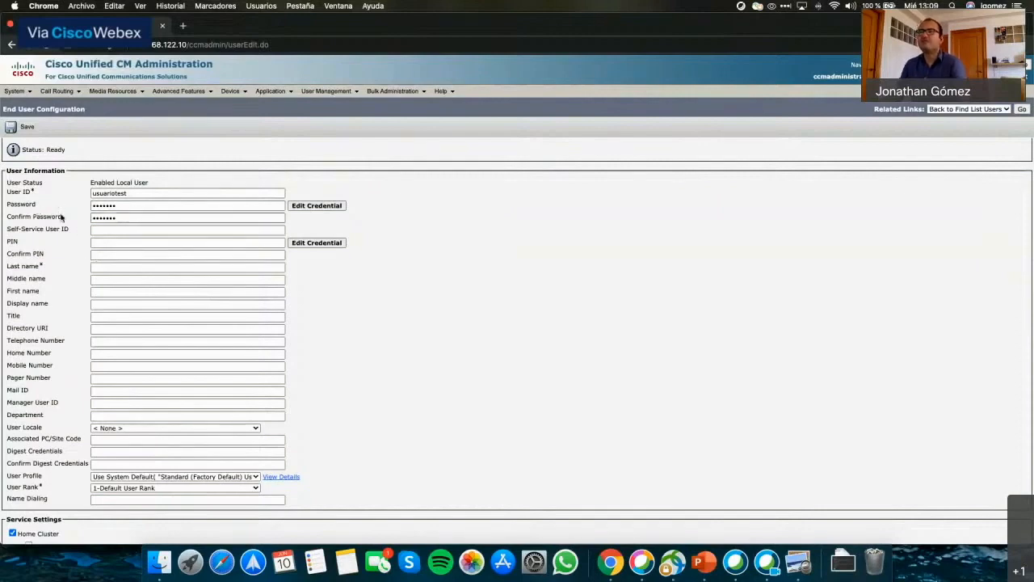
Enter last name Prueba and first name Usuario, then save the end user.
click(102, 266)
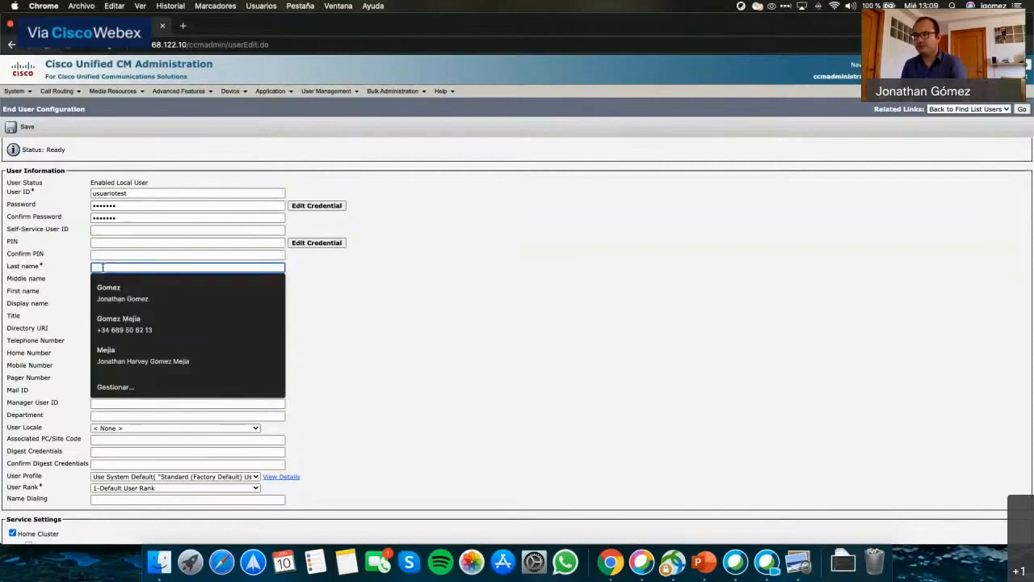
text(Prueba)
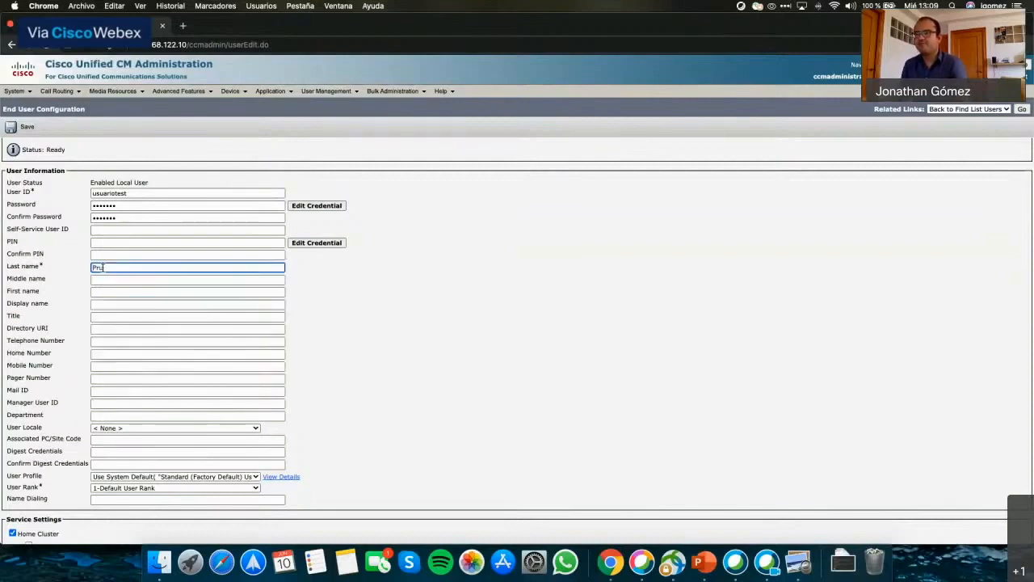
click(101, 292)
text(Usuario)
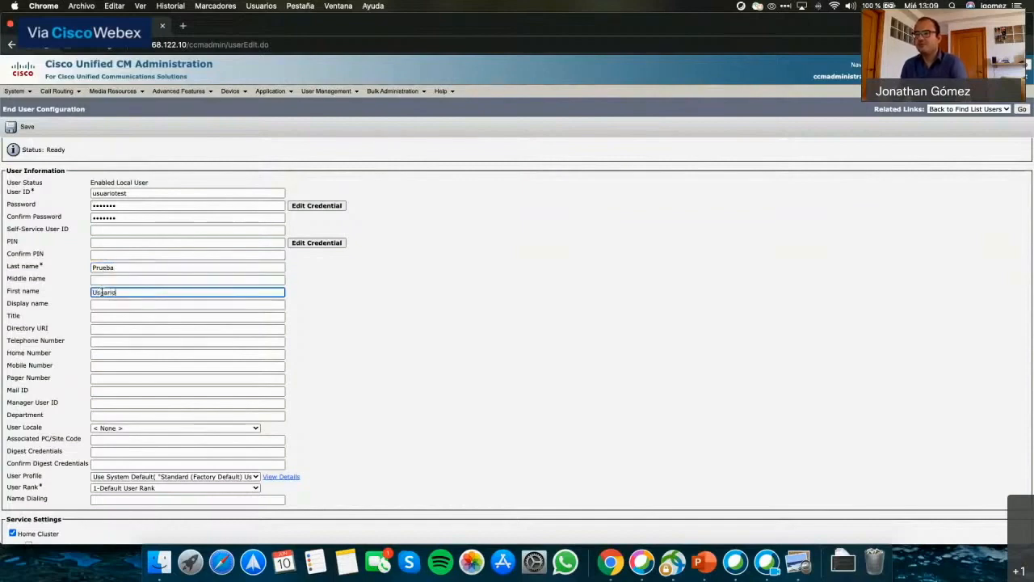
scroll(416, 353, down, 4)
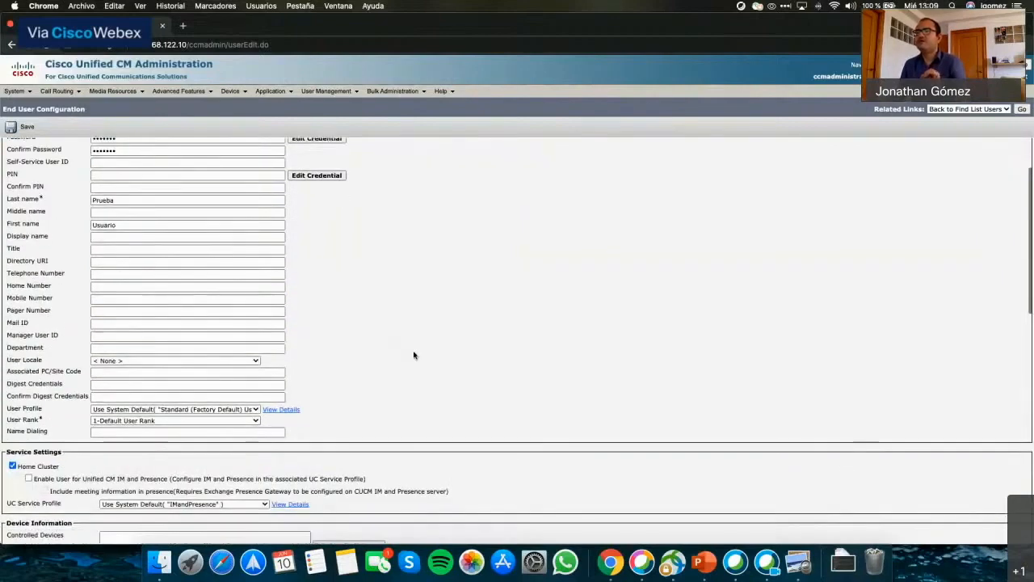
scroll(414, 354, down, 2)
scroll(414, 355, down, 4)
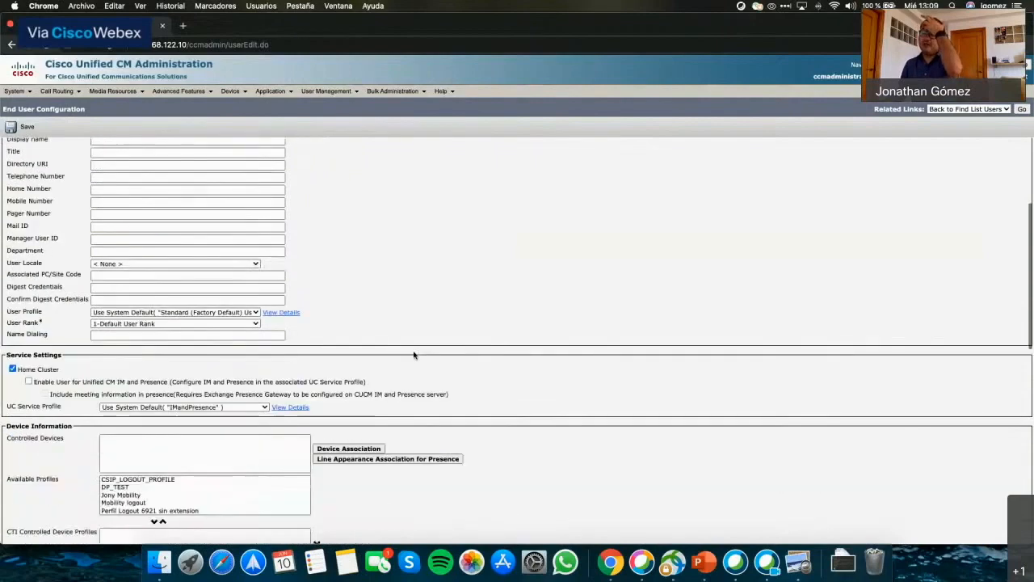
scroll(414, 354, up, 10)
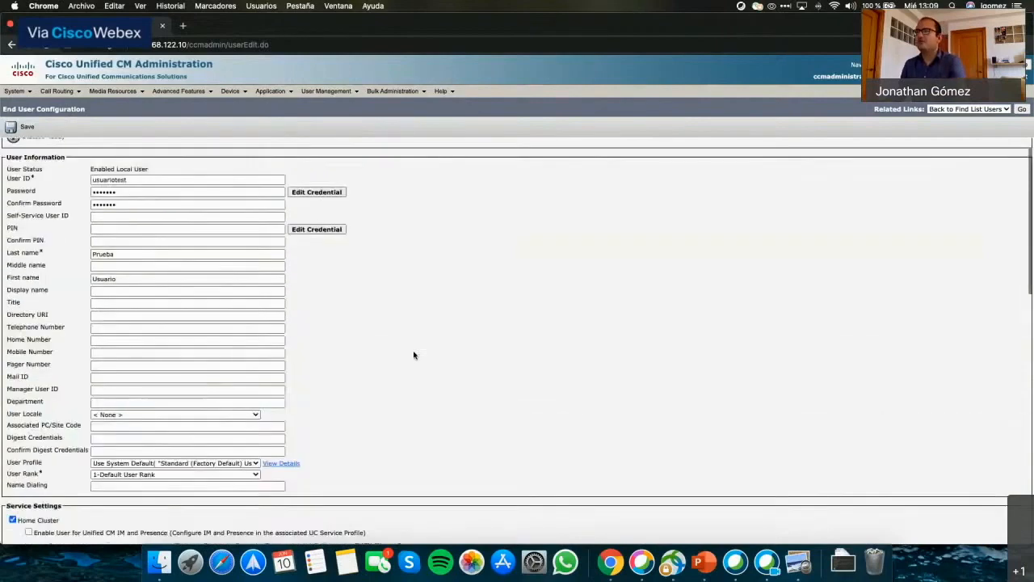
scroll(414, 354, down, 9)
scroll(413, 354, down, 18)
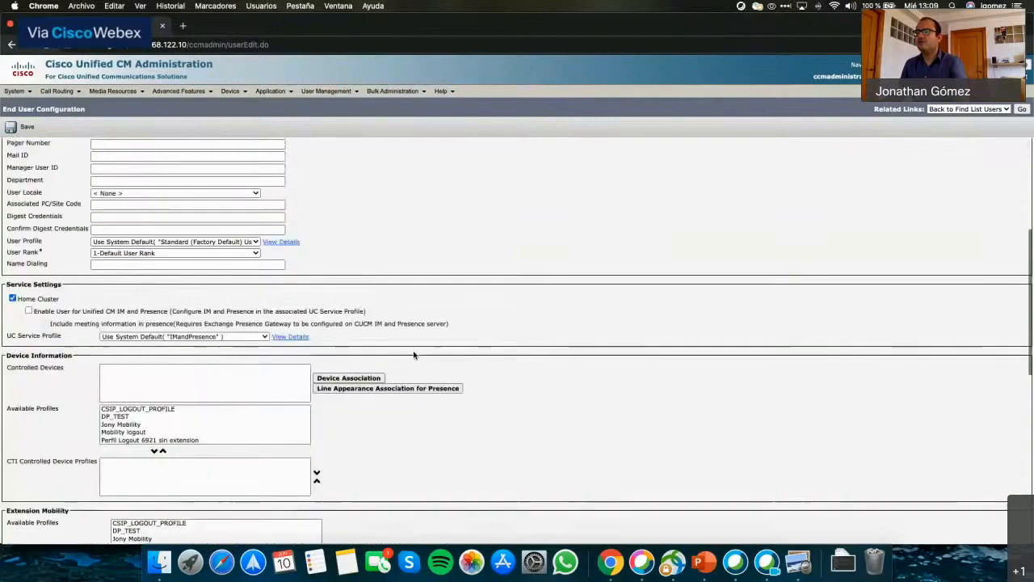
scroll(414, 355, down, 10)
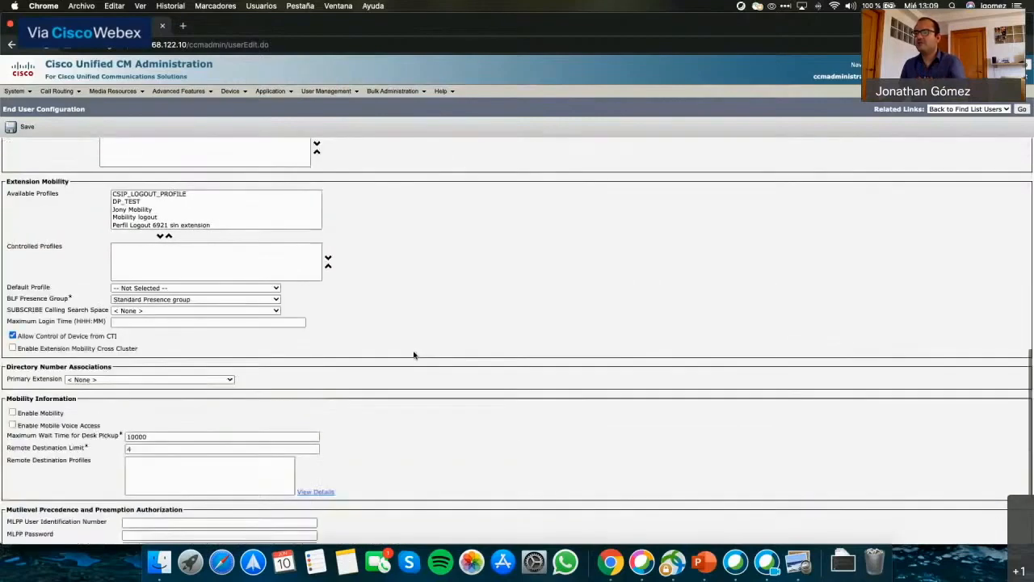
scroll(414, 354, down, 5)
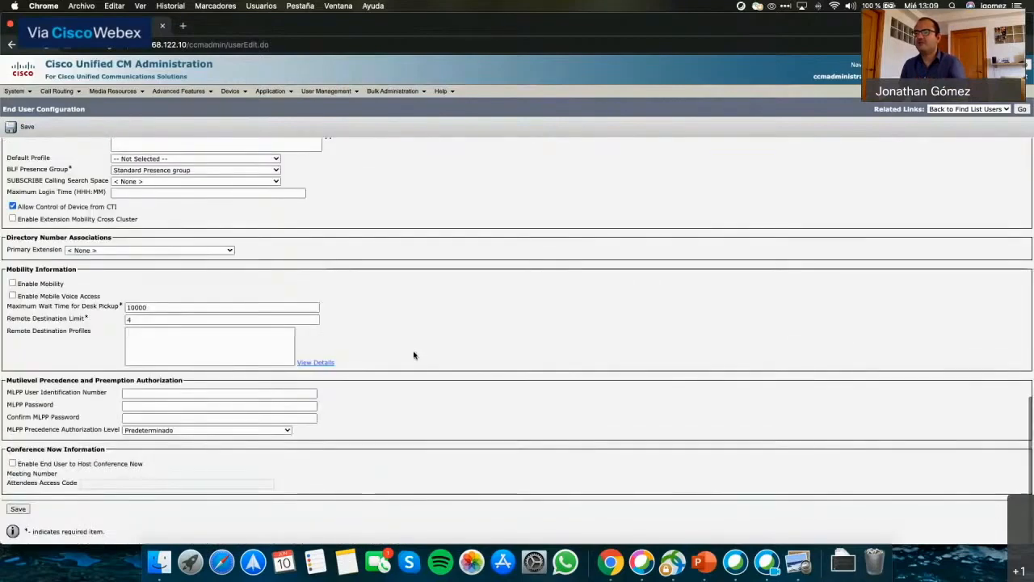
click(18, 510)
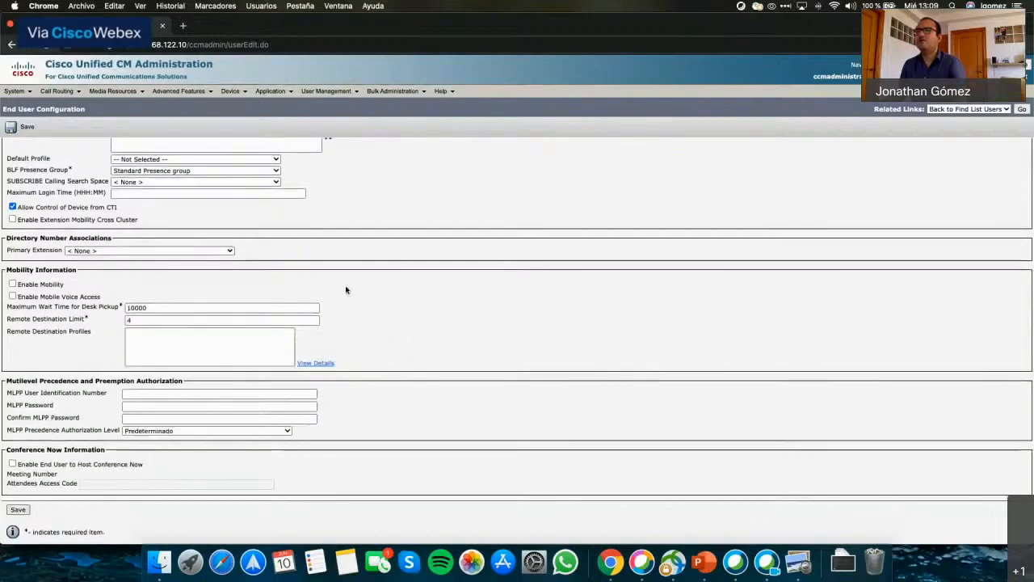
click(22, 132)
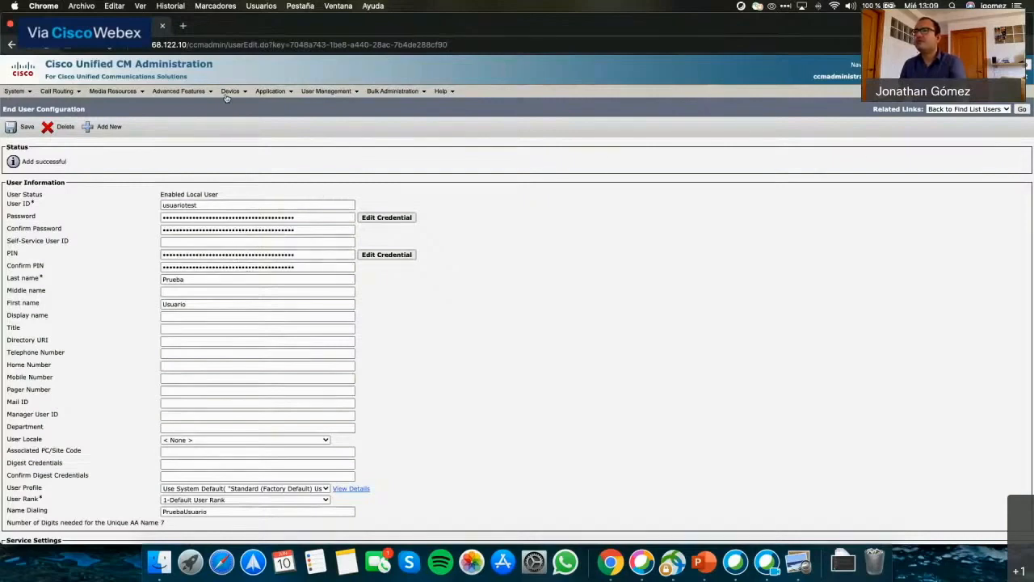
Open Device > Phone to reach the Find and List Phones page.
mouse_move(231, 92)
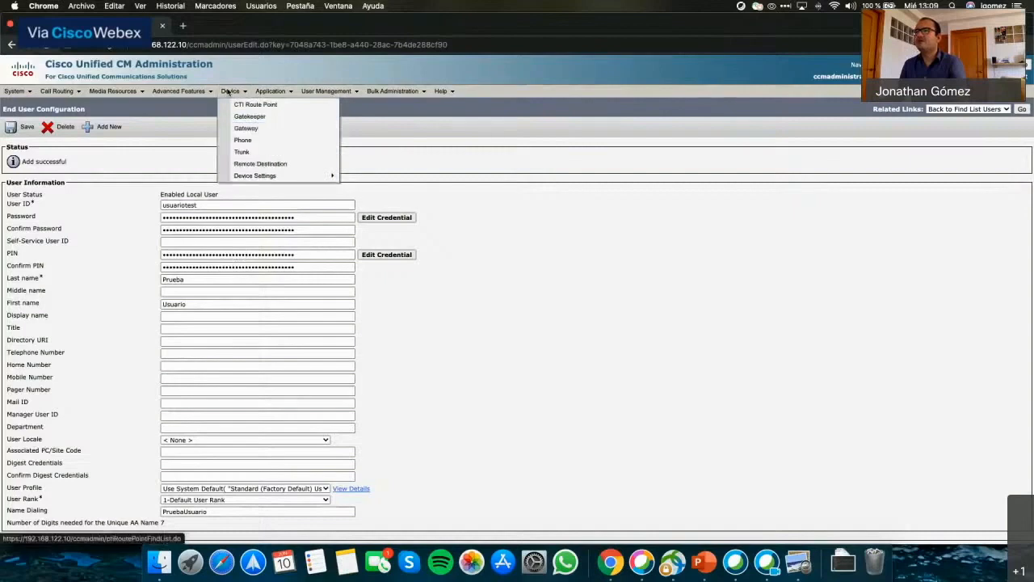
click(246, 139)
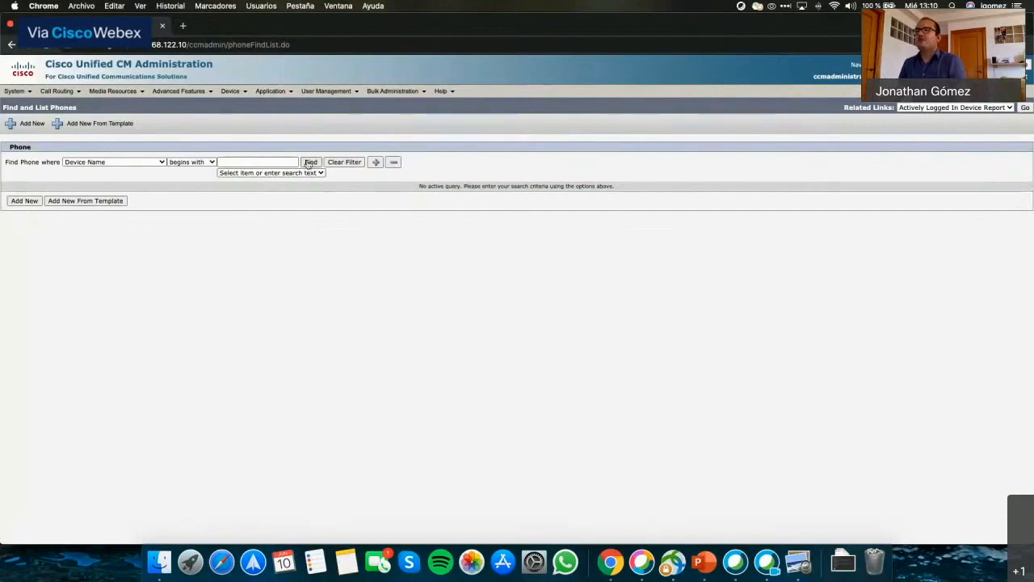
Add a new phone of type Cisco Unified Client Services Framework and continue to its configuration.
click(23, 201)
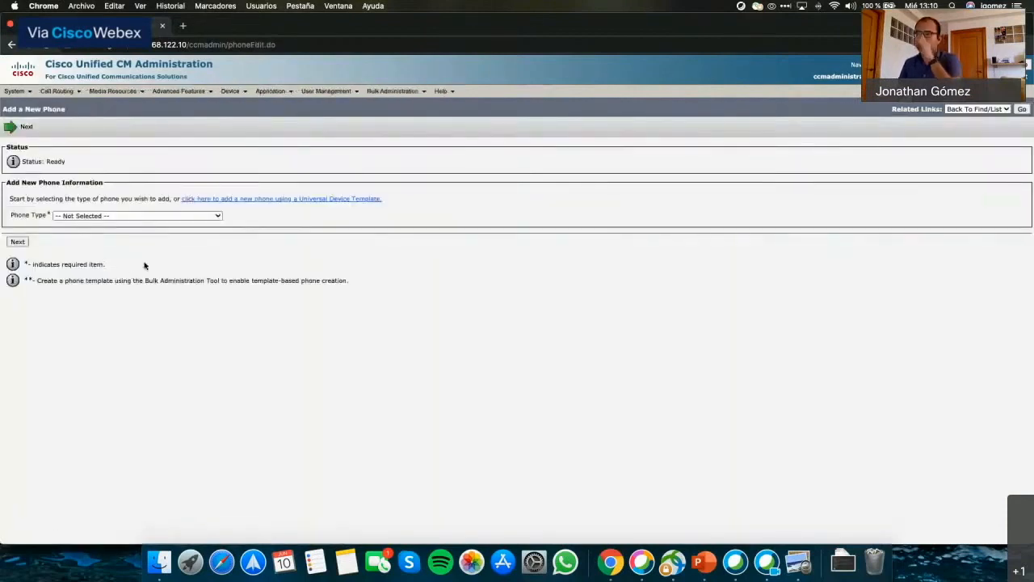
click(120, 217)
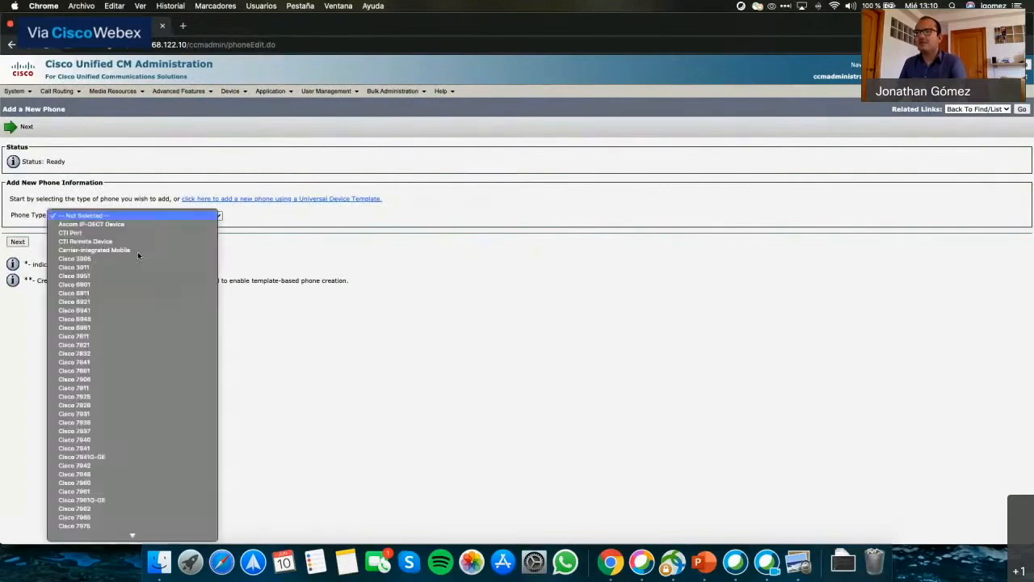
scroll(141, 309, down, 5)
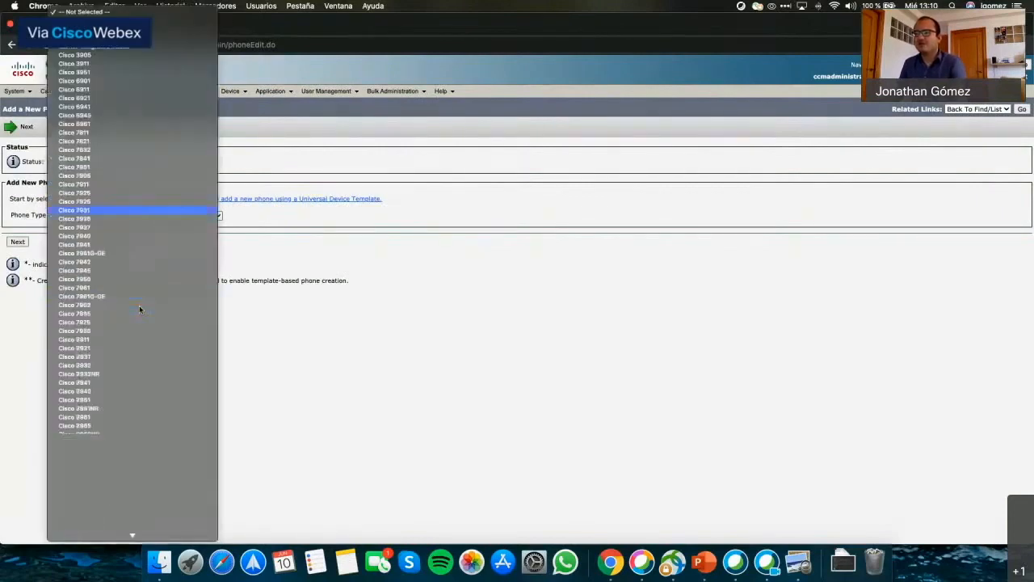
scroll(139, 309, down, 10)
scroll(139, 309, down, 5)
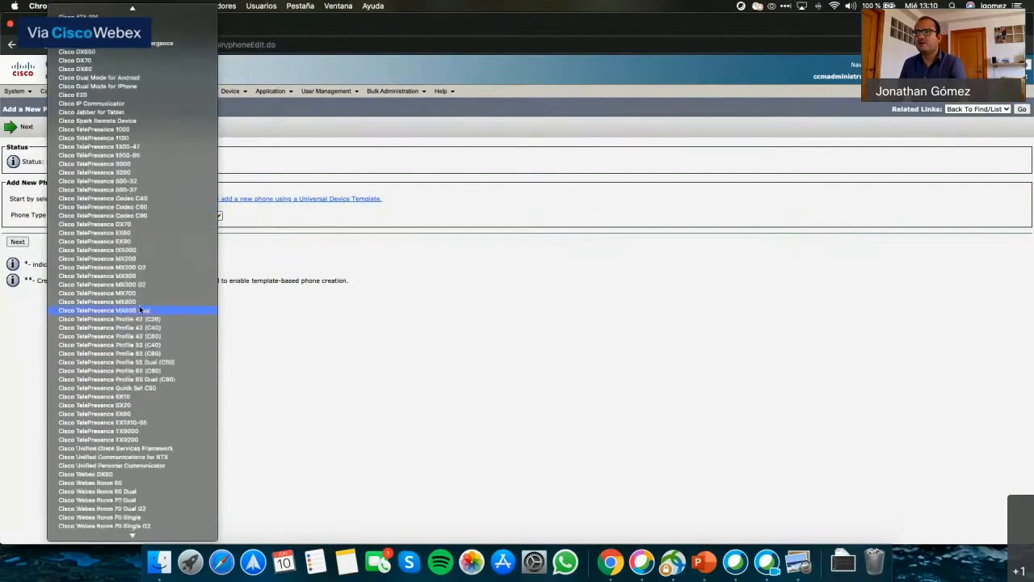
scroll(139, 310, down, 3)
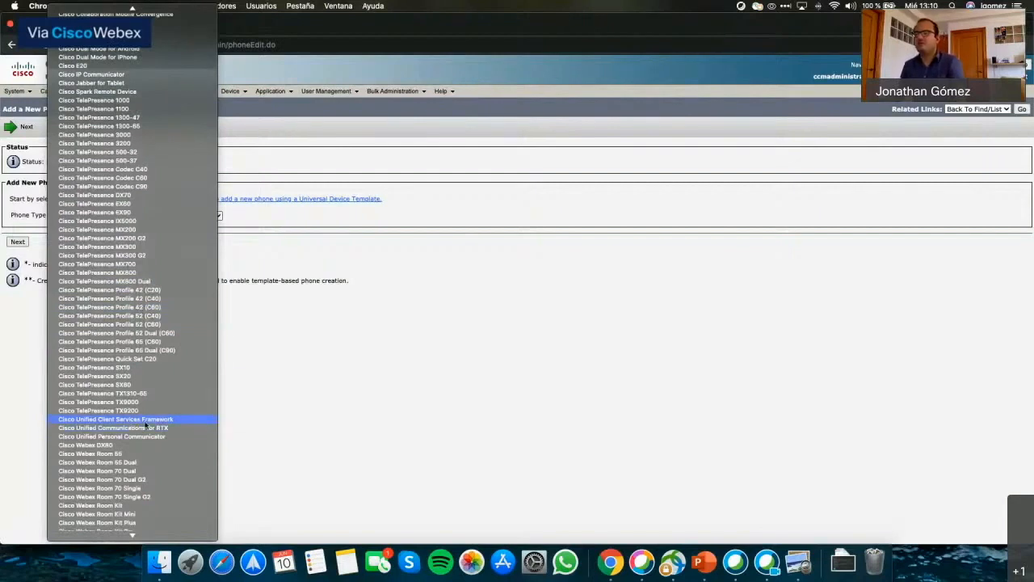
click(146, 420)
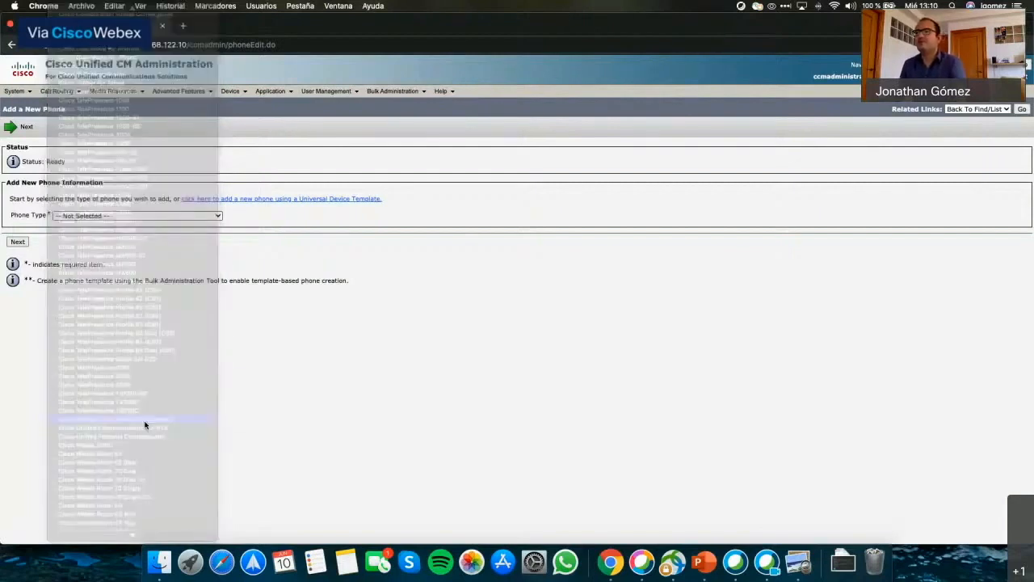
click(18, 241)
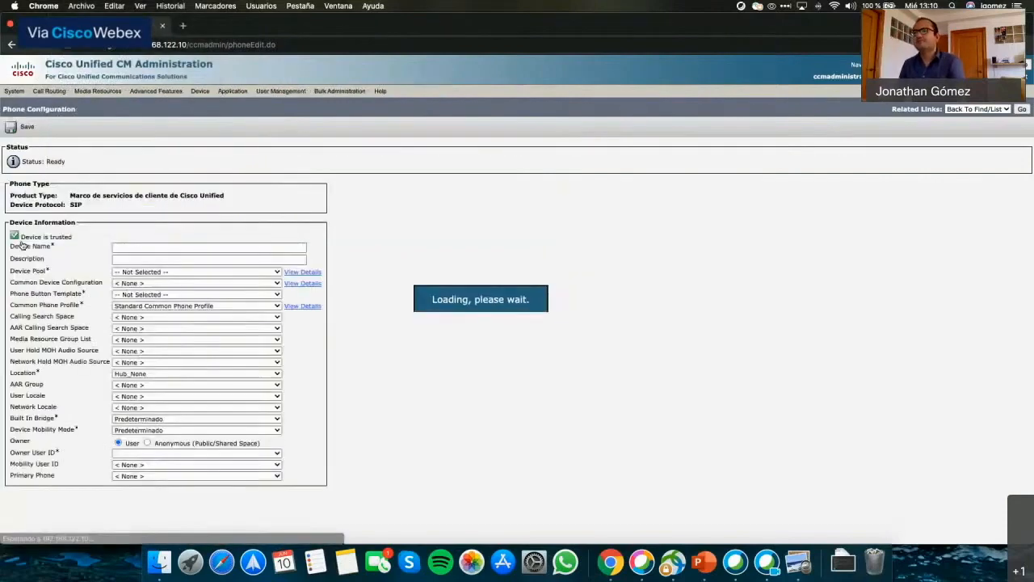
Enter CSFUsuarioPR as the new softphone's device name.
click(161, 248)
text(CSF)
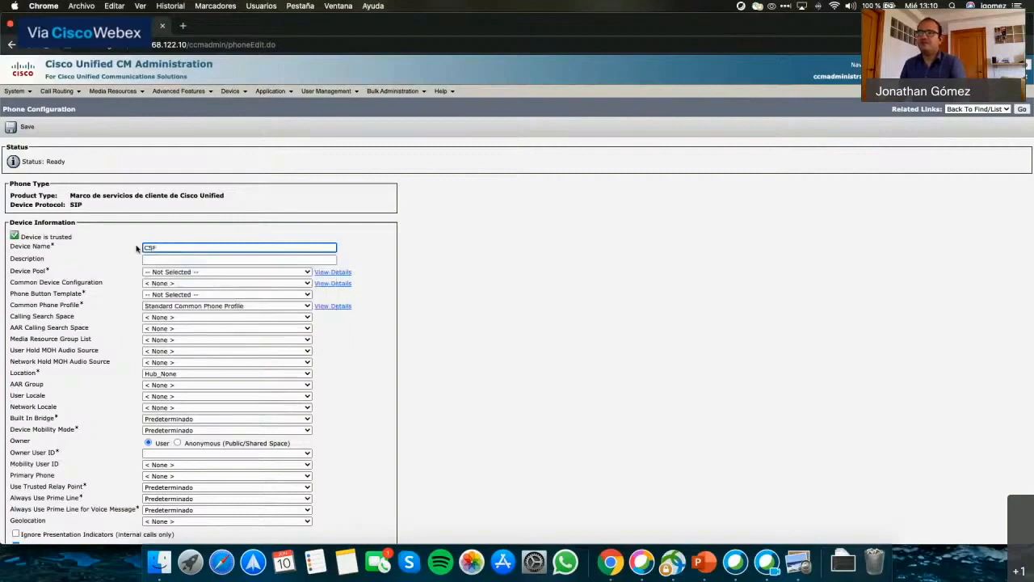
double_click(145, 248)
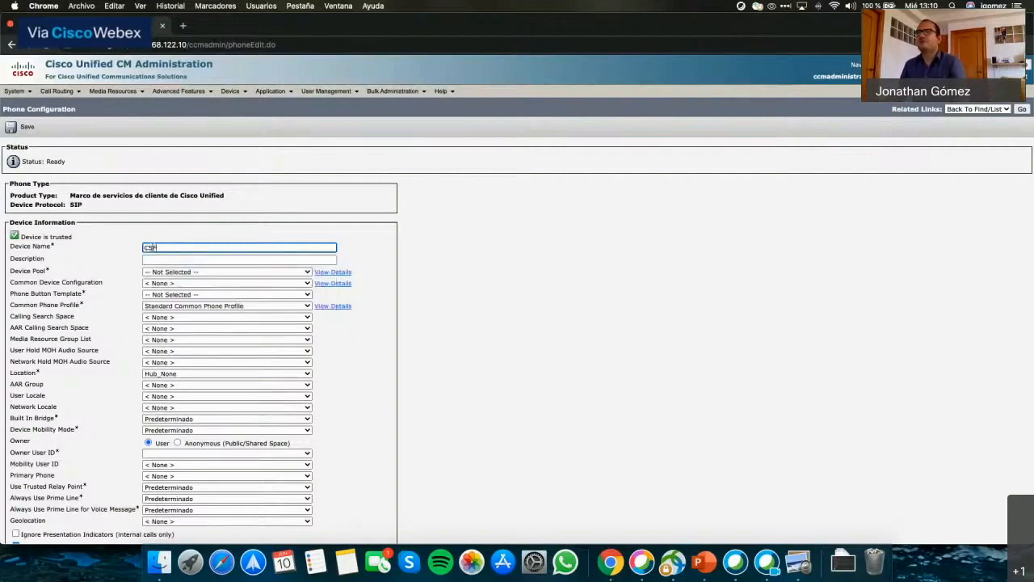
click(155, 248)
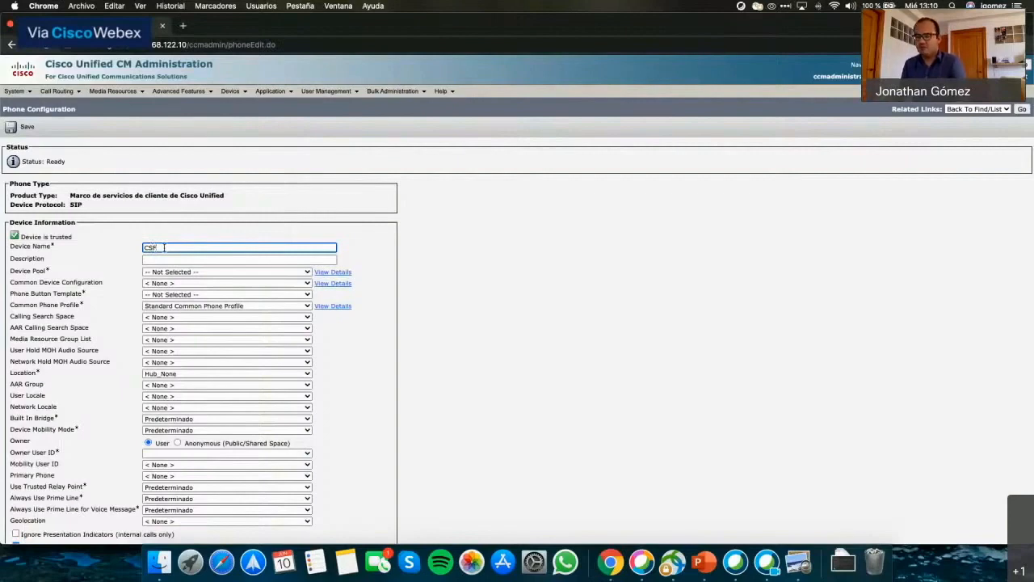
text(J)
text(uano)
text(PR)
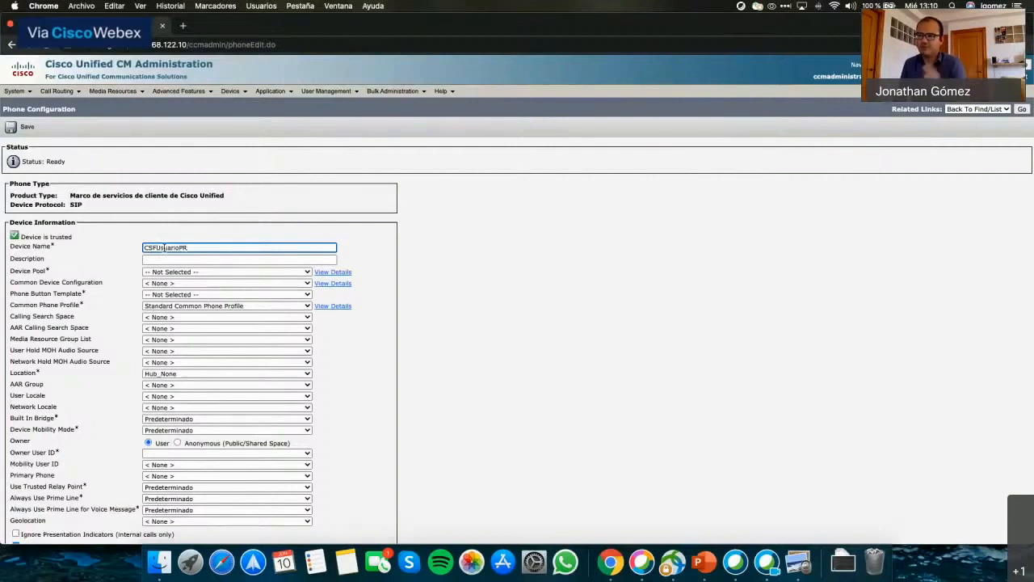
double_click(209, 248)
click(212, 249)
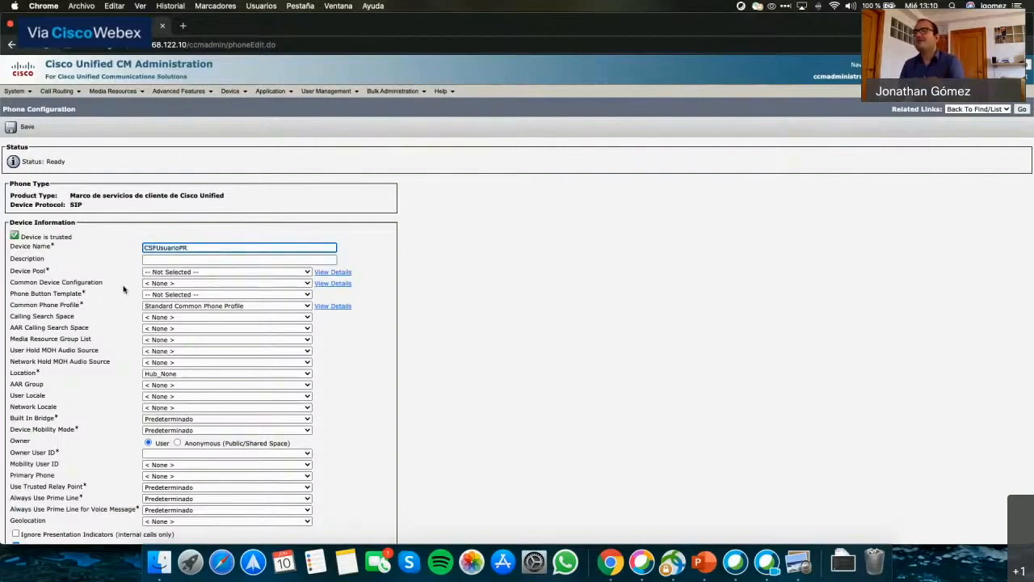
click(150, 274)
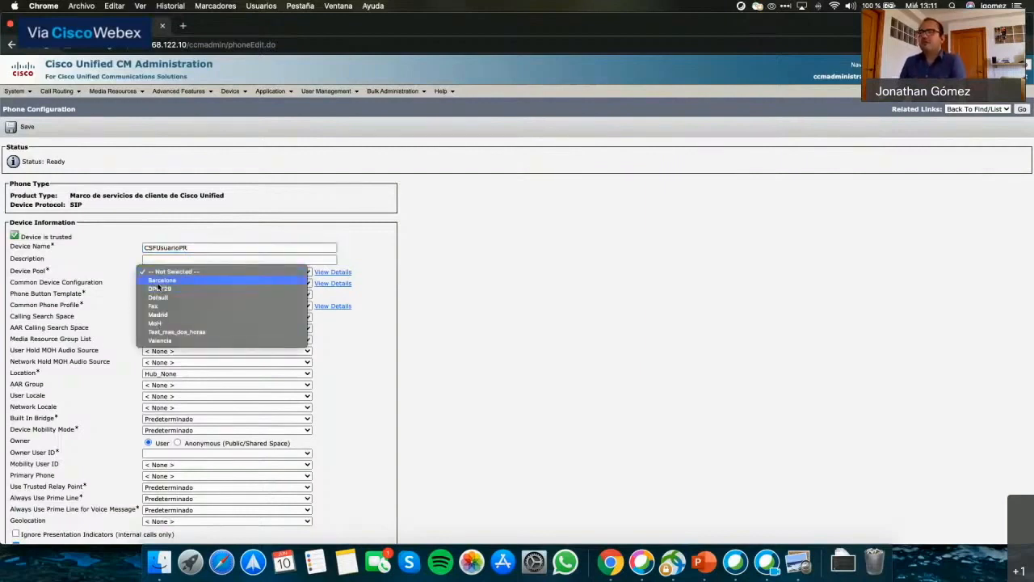
Set device pool Valencia and phone button template Standard Client Services Framework.
click(155, 342)
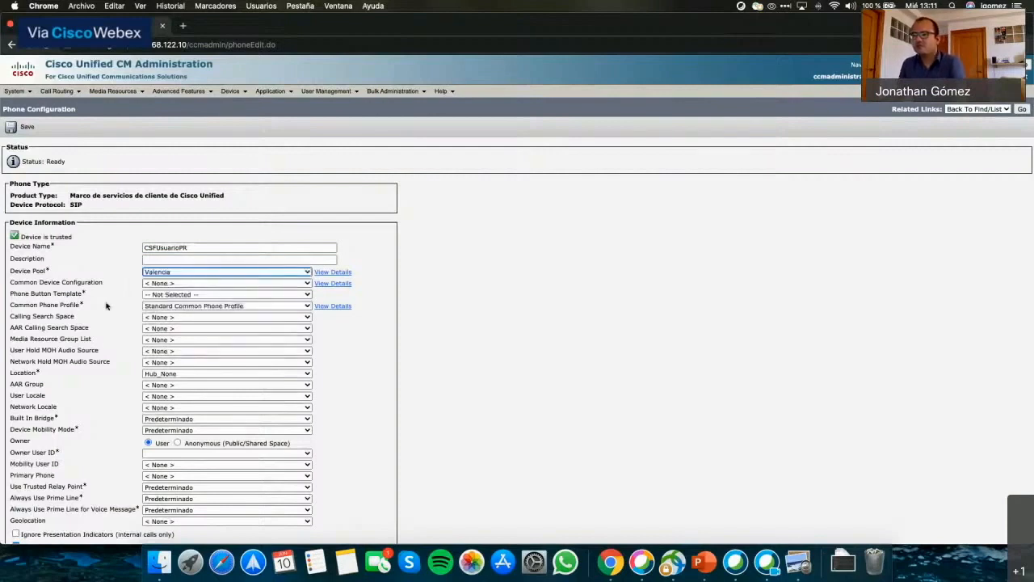
click(161, 297)
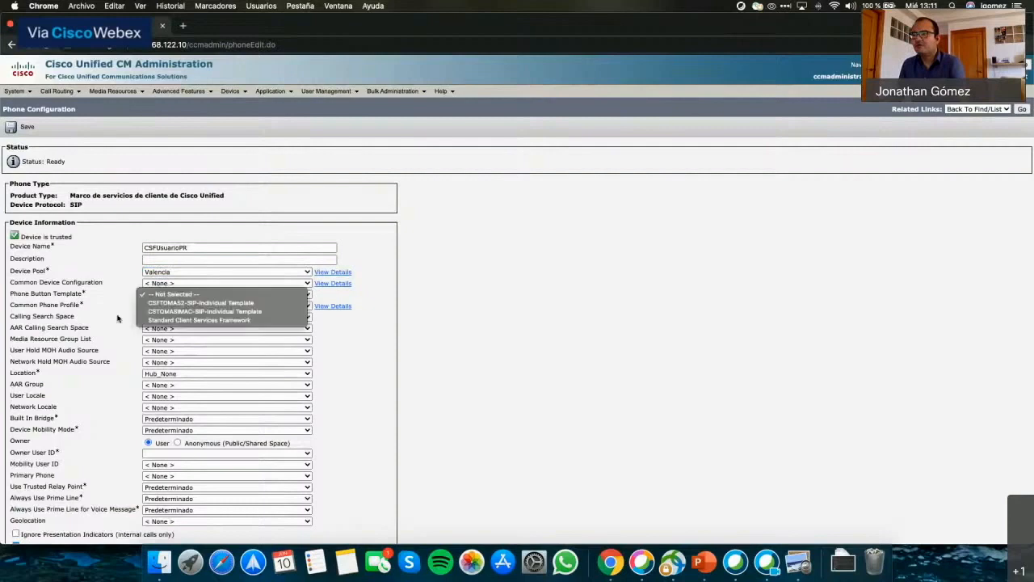
click(155, 319)
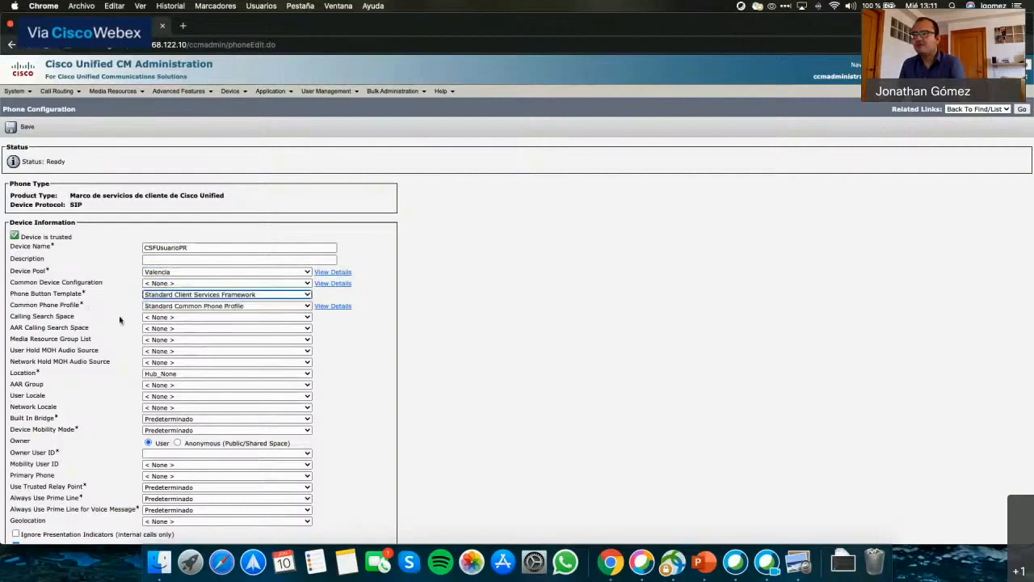
scroll(103, 341, down, 3)
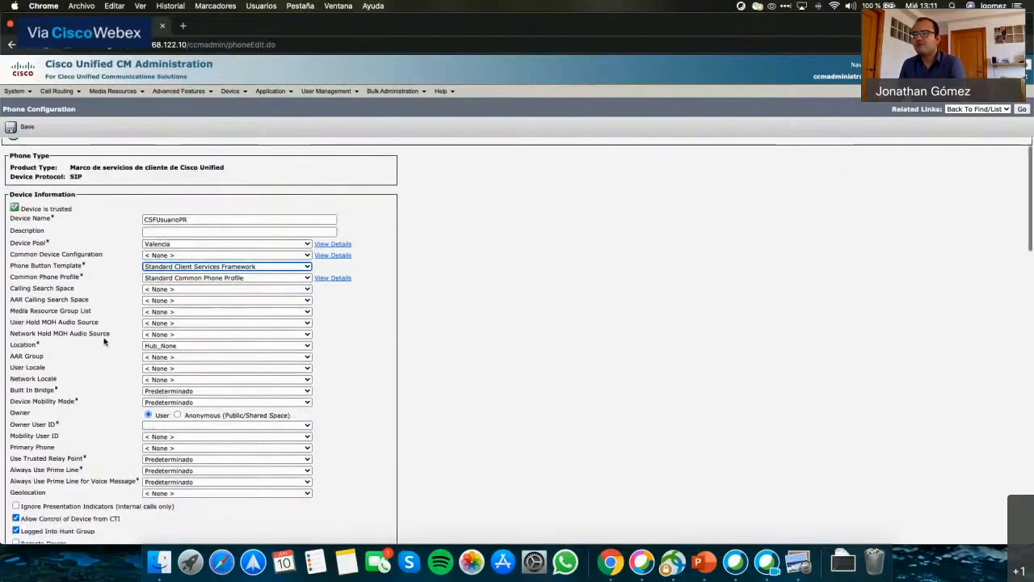
scroll(104, 341, down, 3)
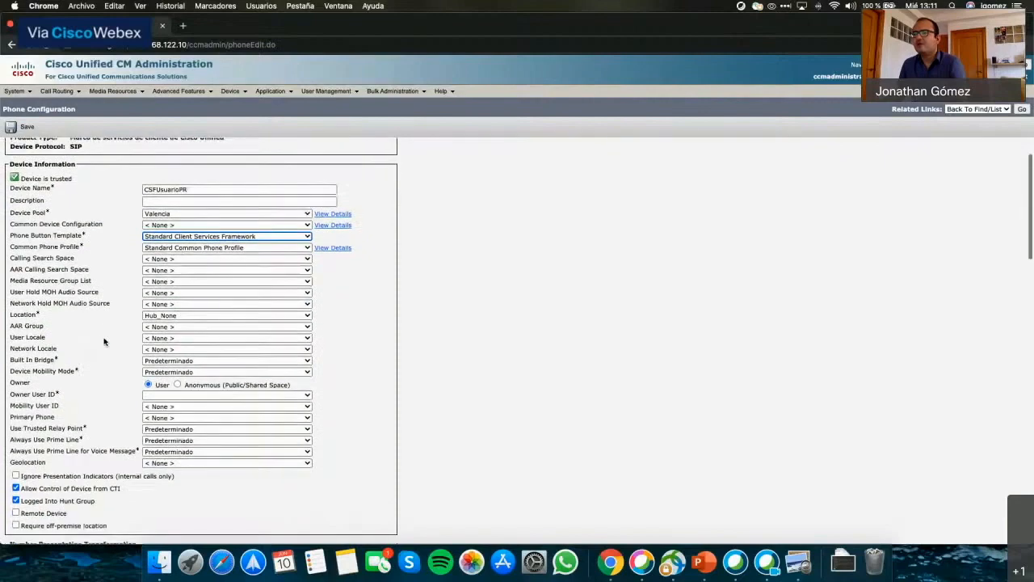
click(150, 370)
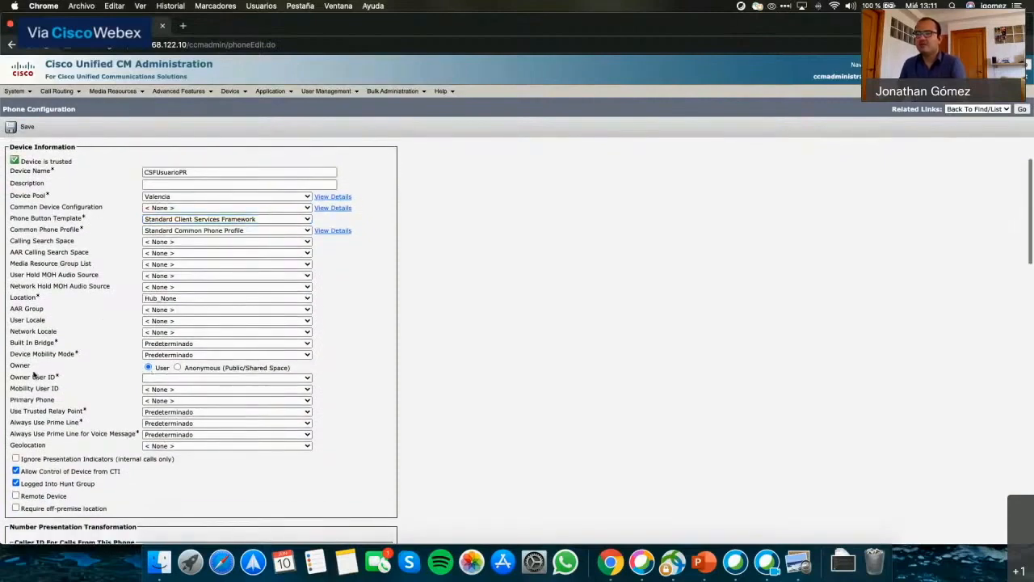
Choose the new test end user as the phone's Owner User ID.
click(146, 379)
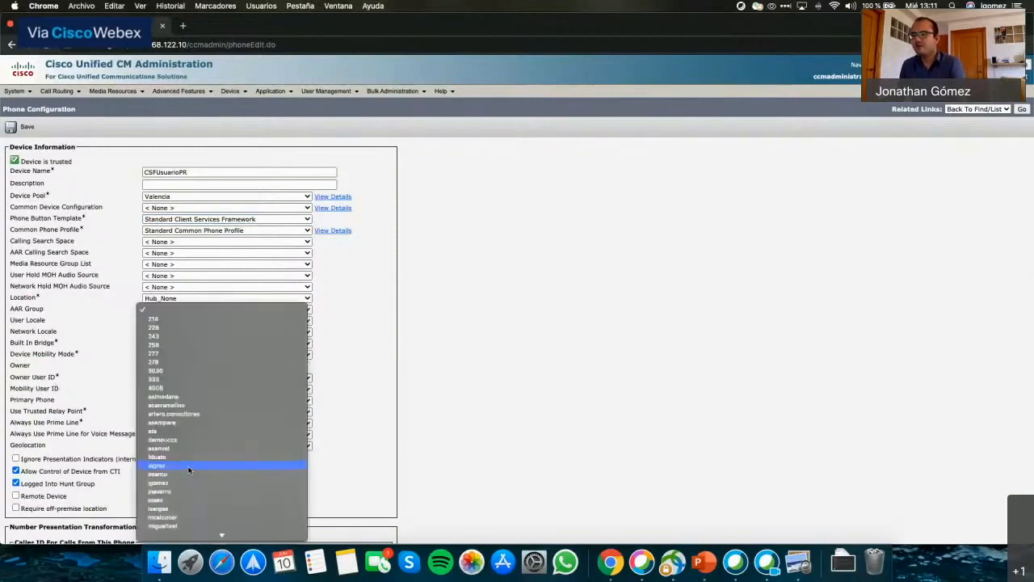
scroll(189, 470, down, 1)
scroll(189, 469, down, 2)
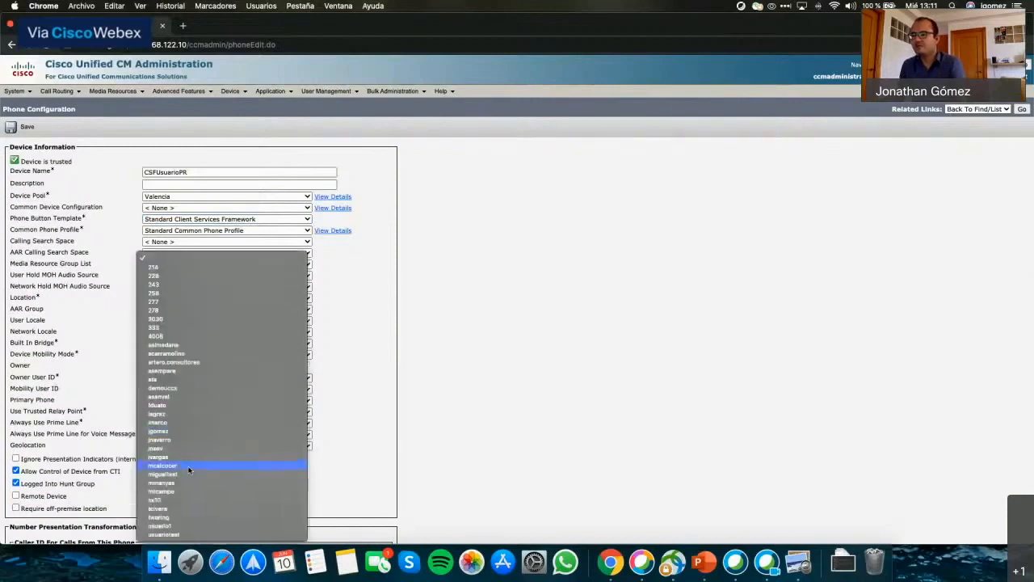
click(178, 533)
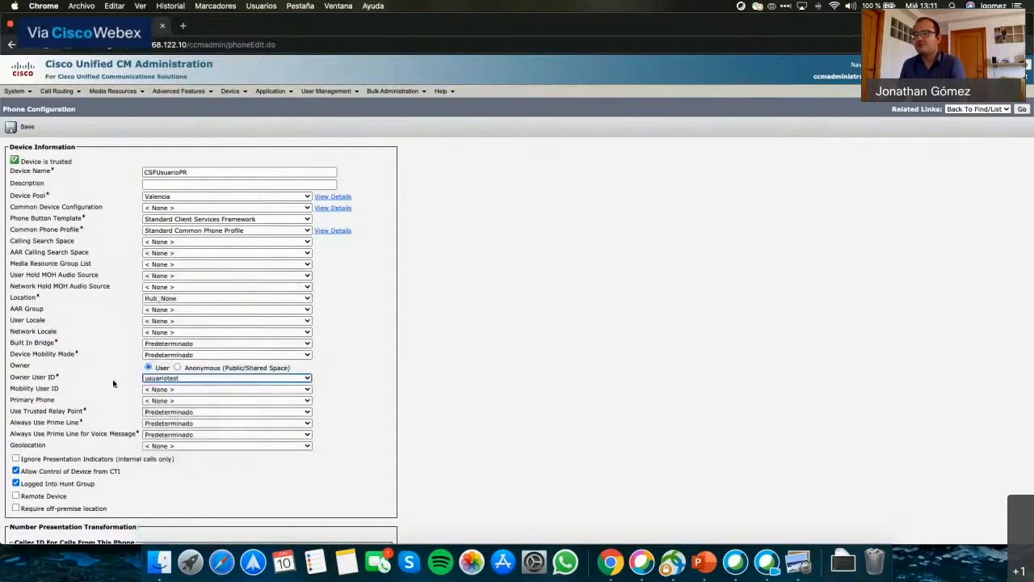
scroll(351, 396, down, 1)
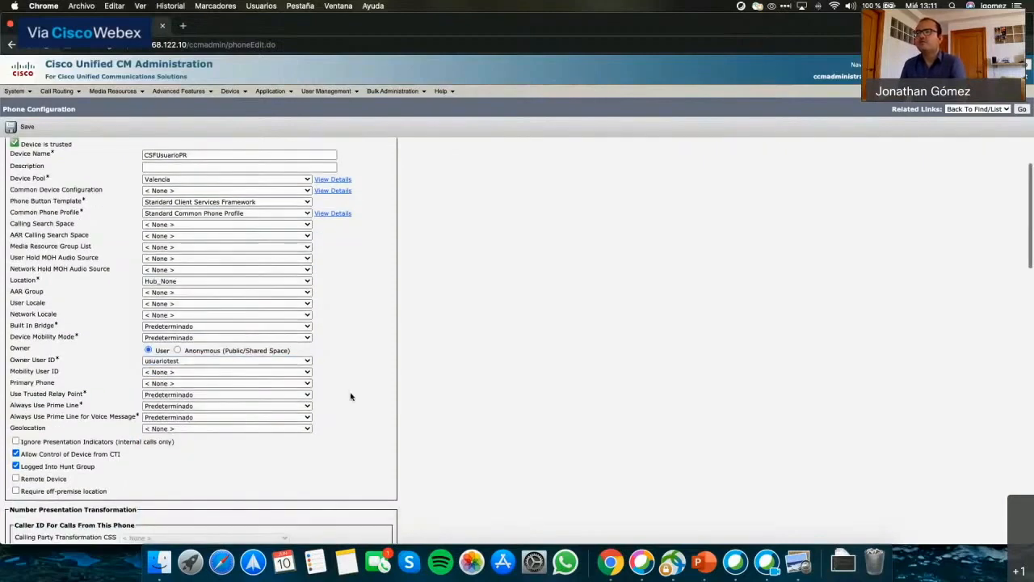
scroll(351, 396, down, 5)
scroll(350, 395, down, 7)
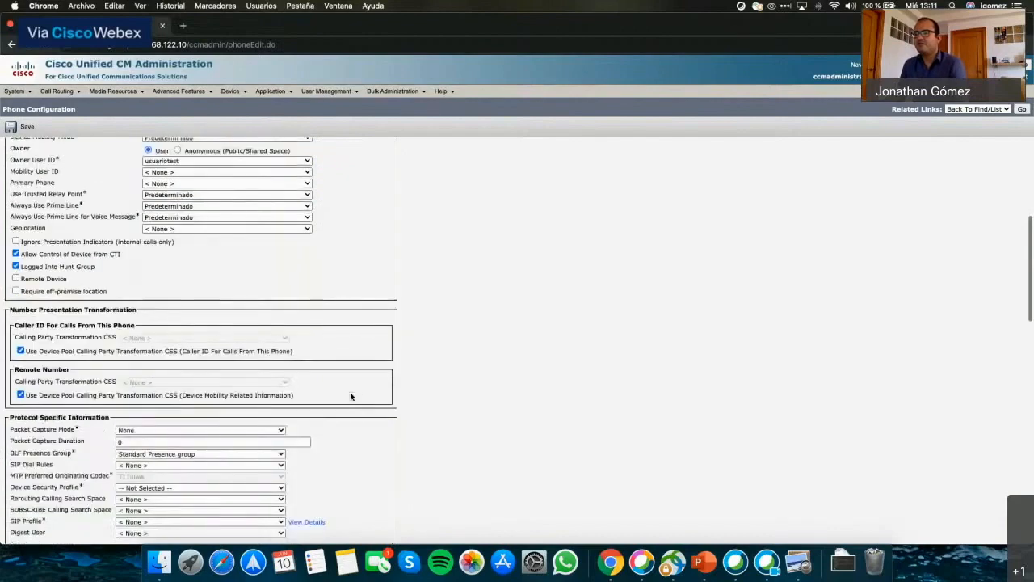
scroll(350, 396, down, 1)
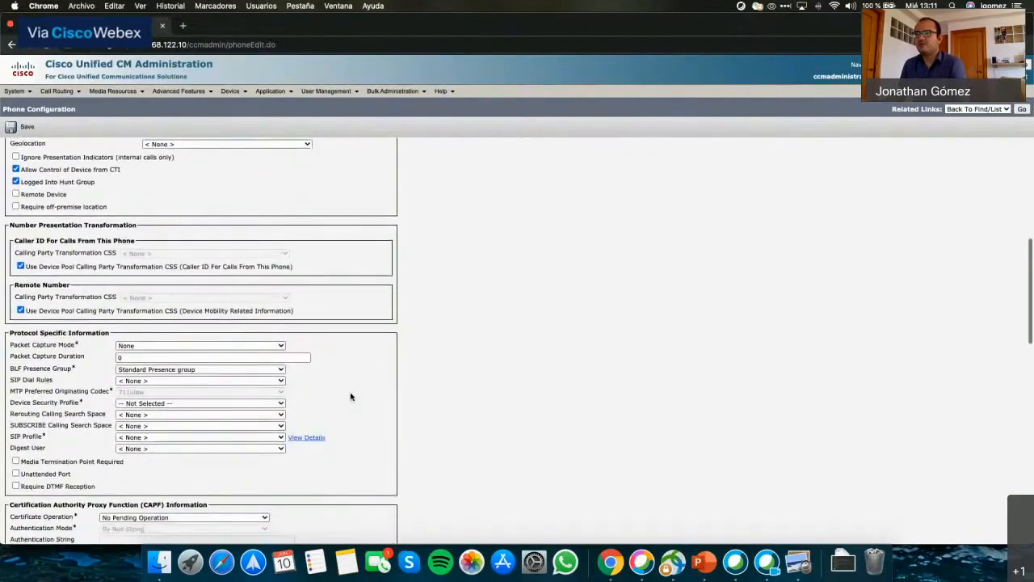
click(128, 403)
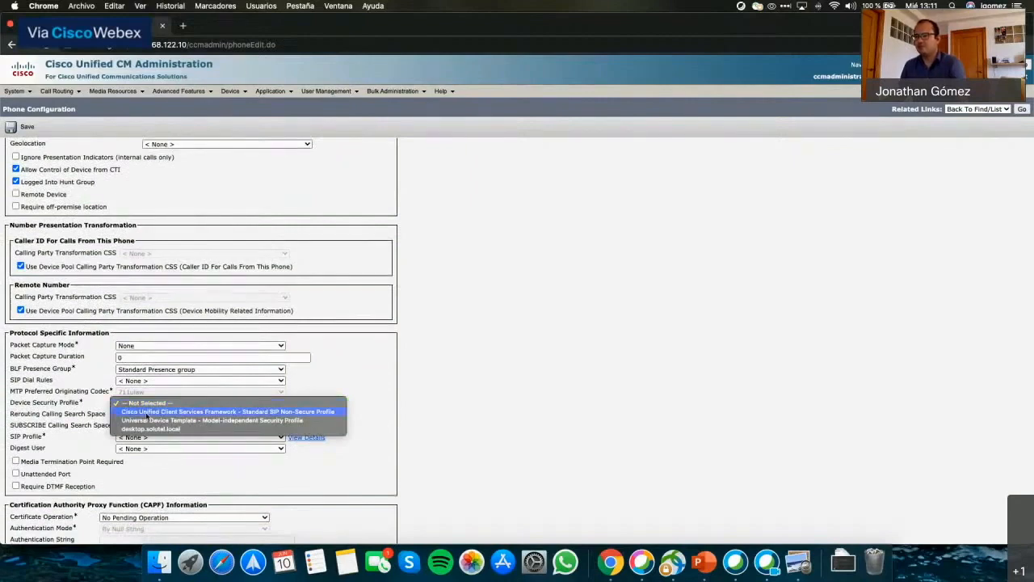
Apply the Cisco Unified Client Services Framework - Standard SIP Non-Secure Profile and the Standard SIP Profile.
click(147, 412)
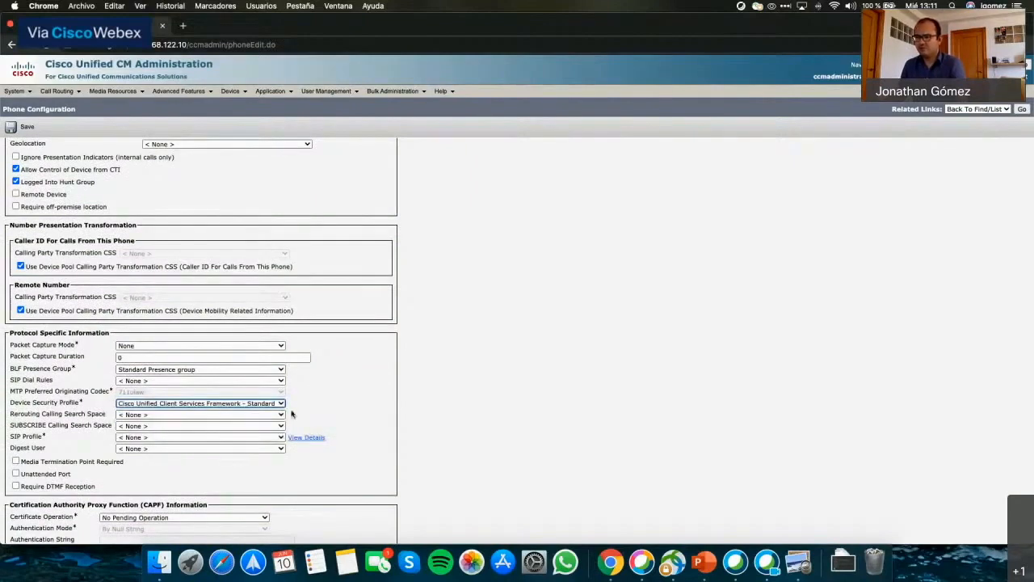
scroll(242, 416, down, 1)
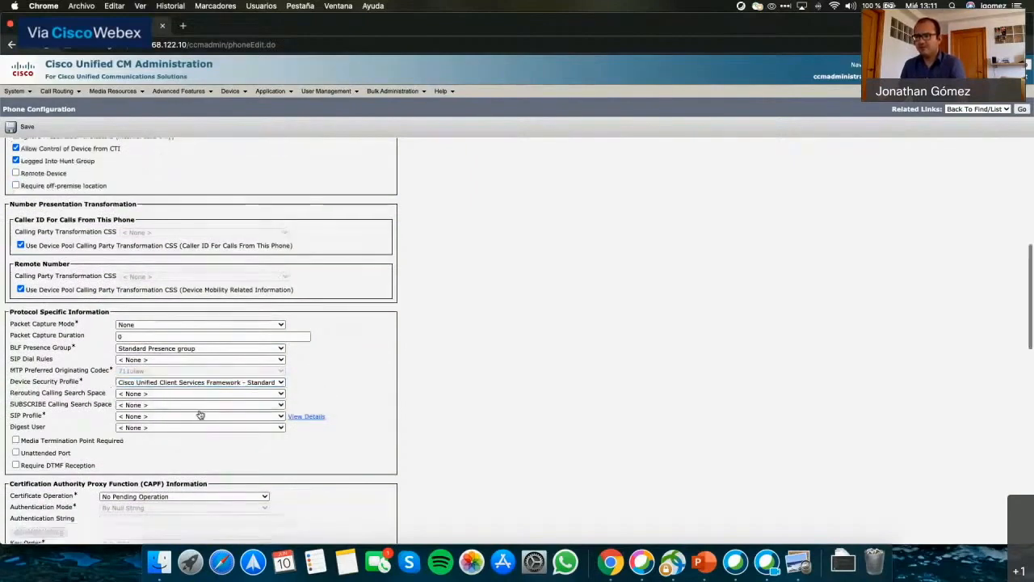
click(122, 416)
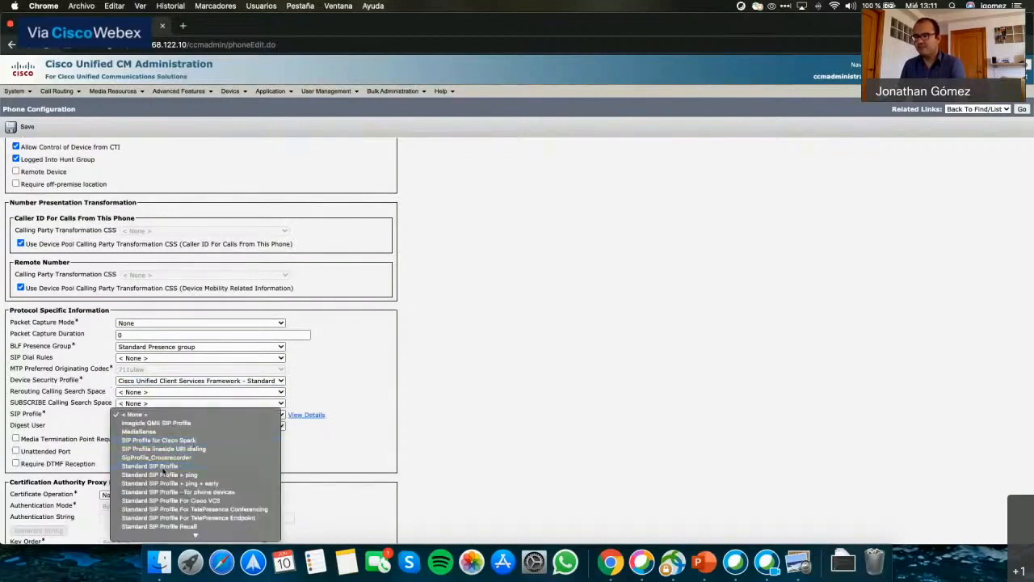
click(164, 467)
scroll(353, 371, down, 5)
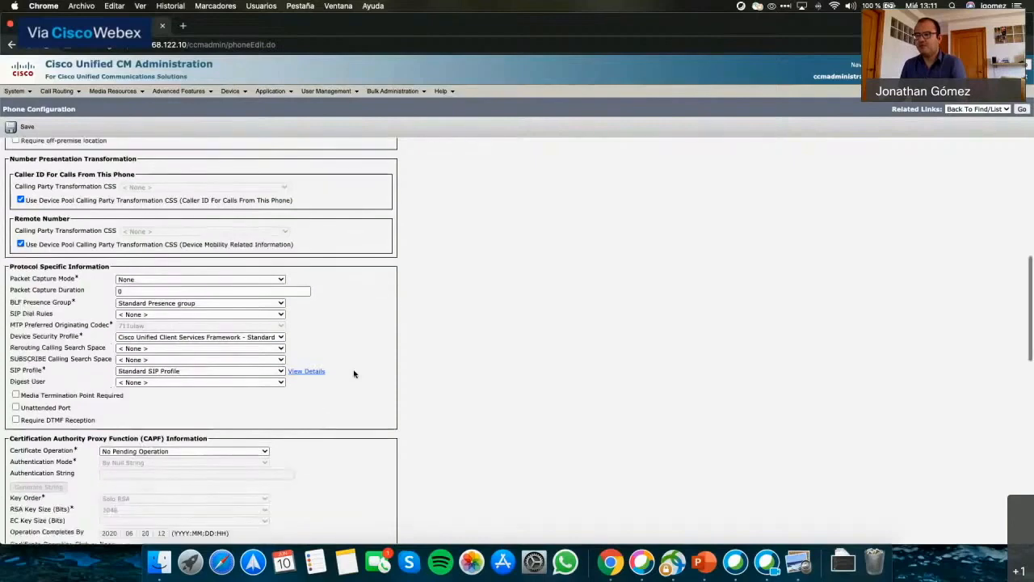
scroll(354, 373, down, 4)
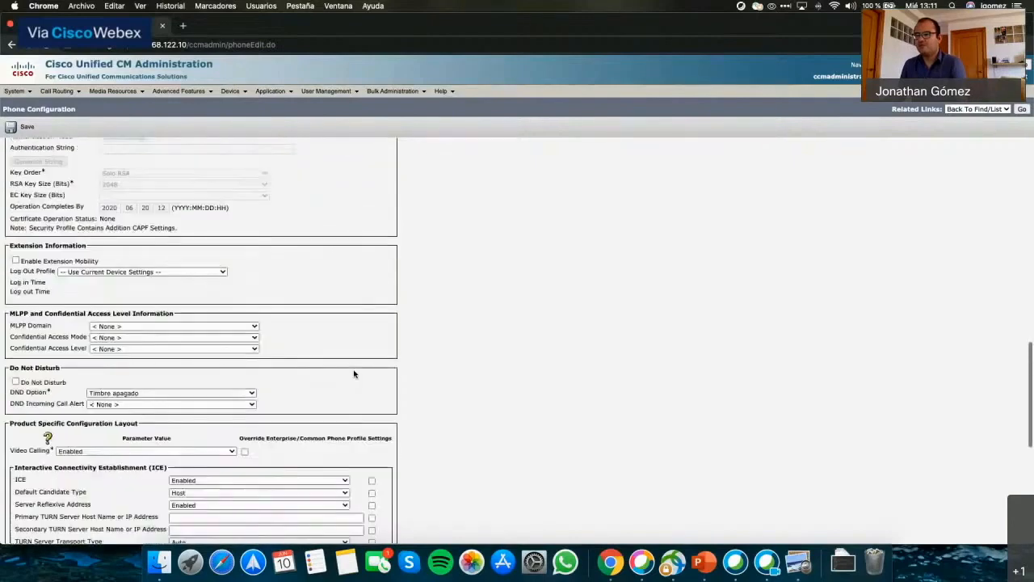
scroll(354, 374, down, 6)
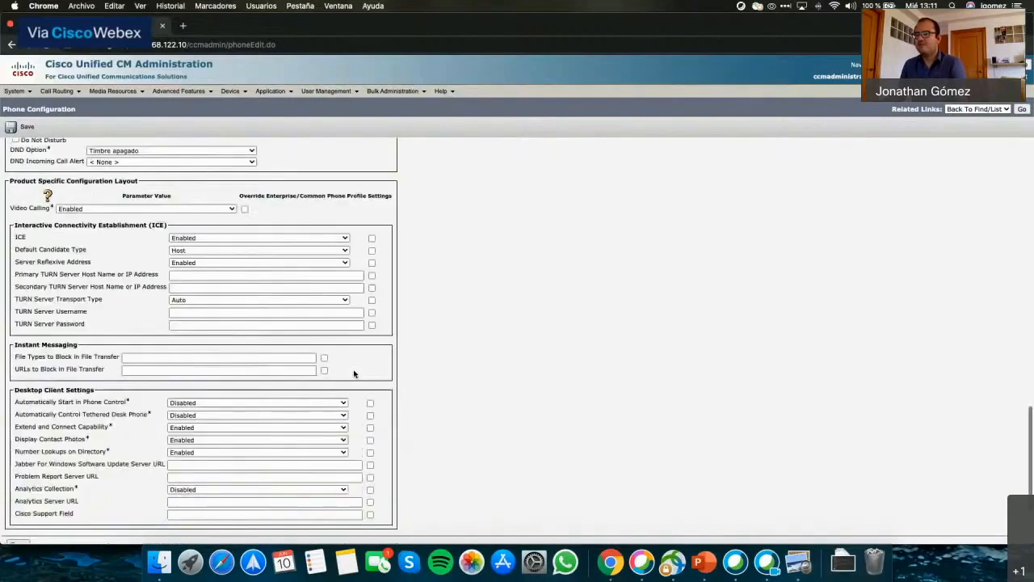
scroll(354, 373, down, 4)
scroll(353, 373, up, 15)
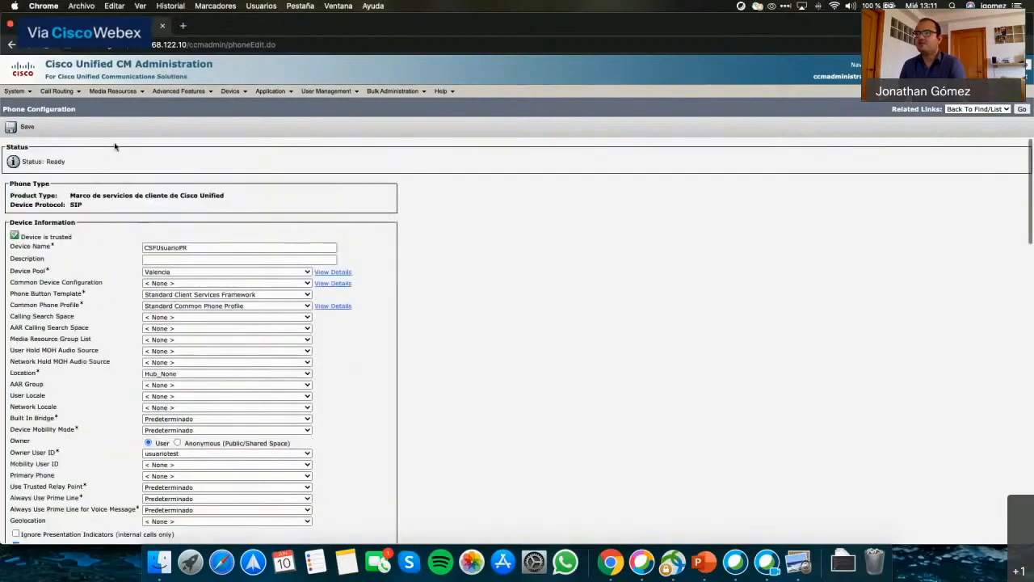
Save the CSFUsuarioPR phone and dismiss the apply-config reminder.
click(16, 128)
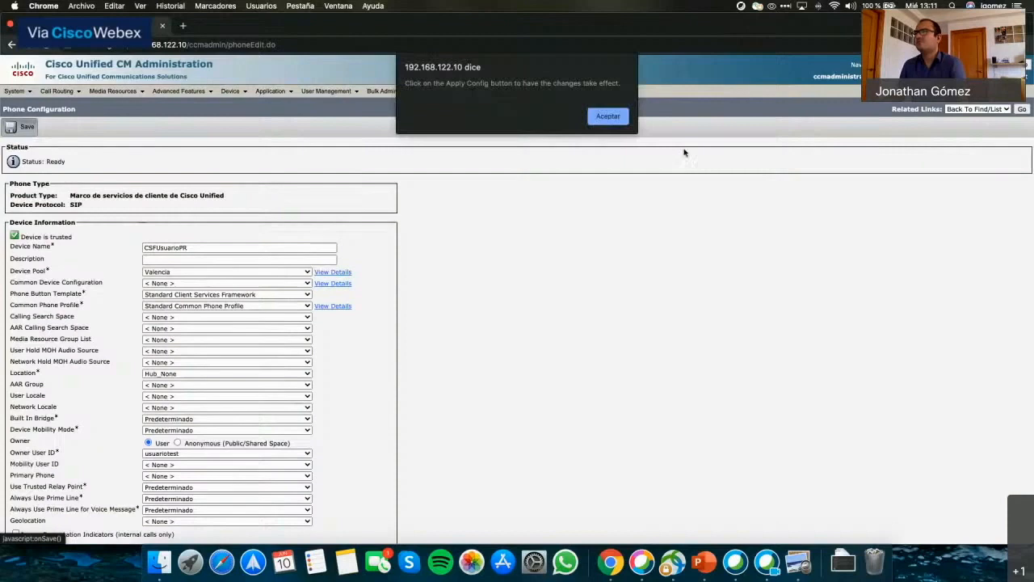
key(Return)
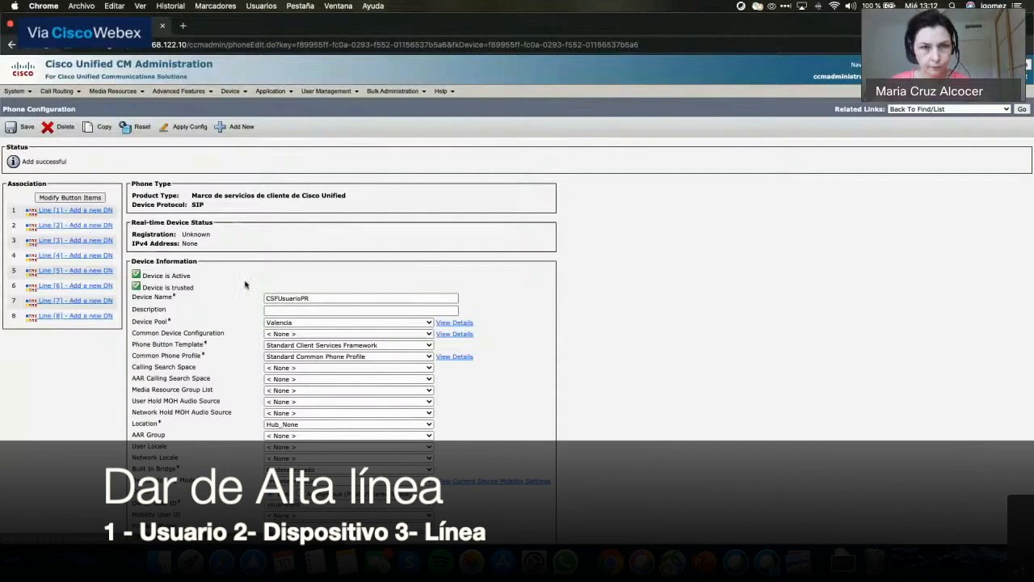
scroll(245, 283, down, 3)
scroll(245, 283, up, 2)
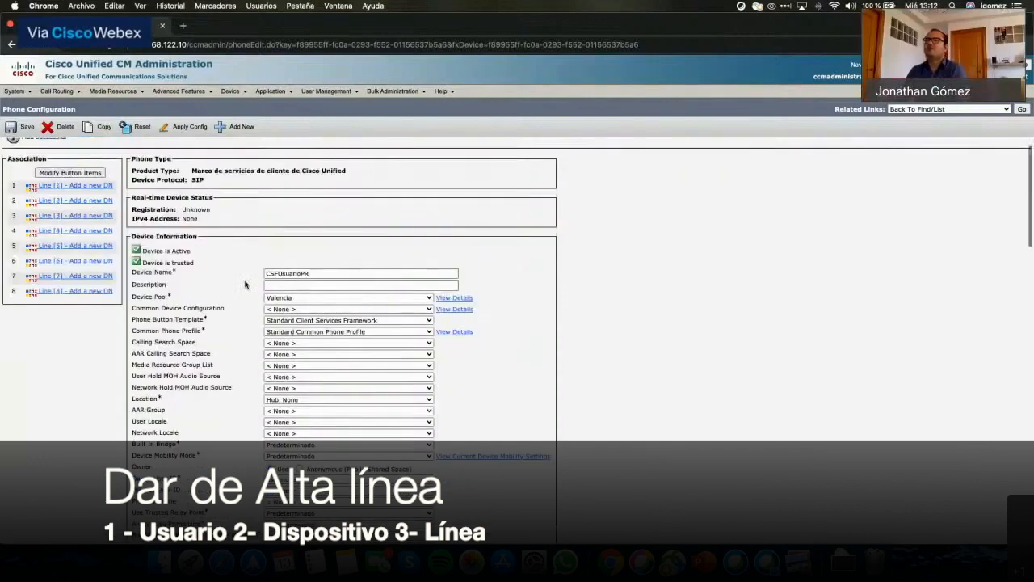
scroll(245, 284, up, 1)
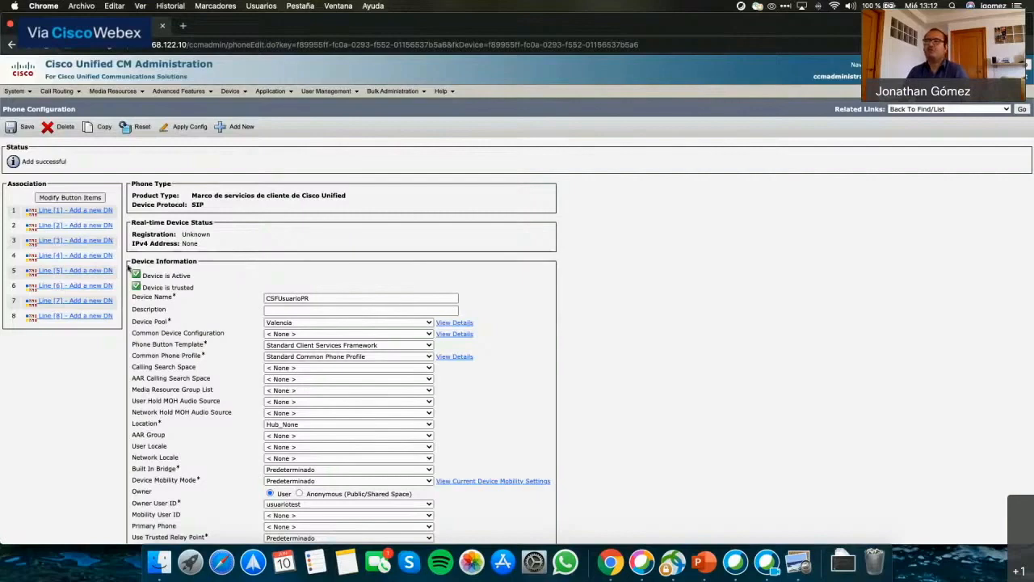
Add directory number 370 on Line 1, placed in the Interno route partition.
click(91, 213)
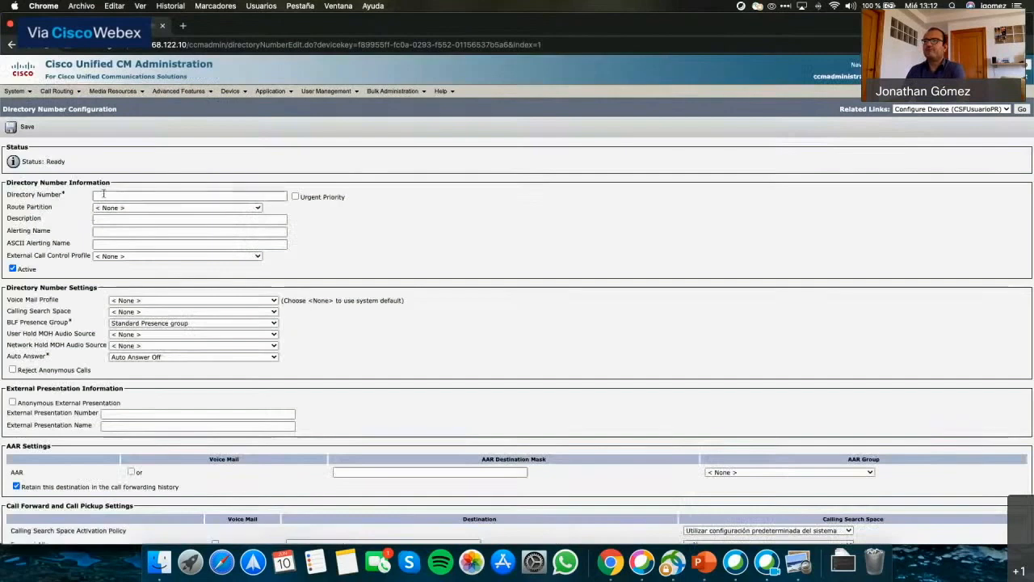
click(103, 194)
text(3)
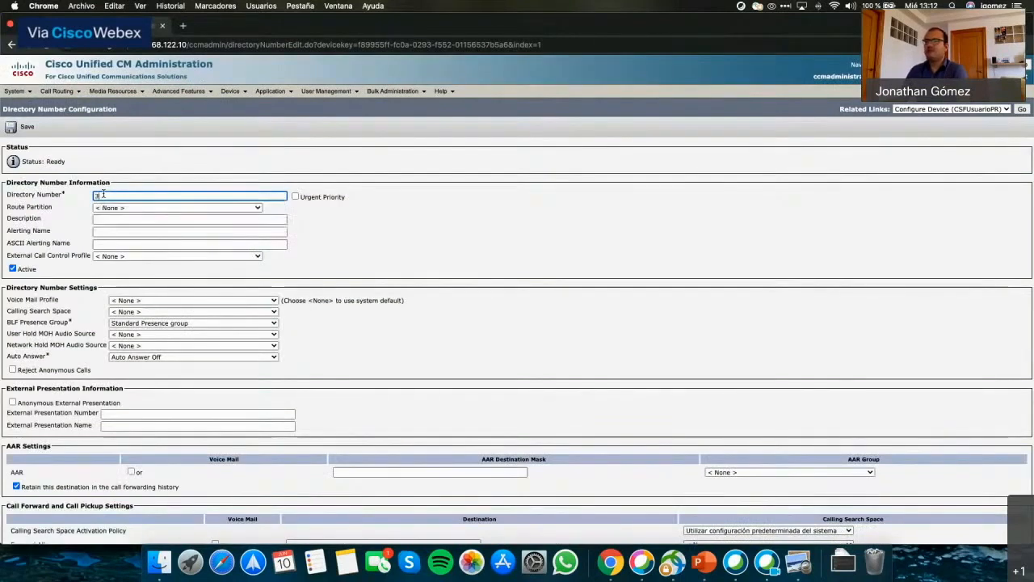
text(70)
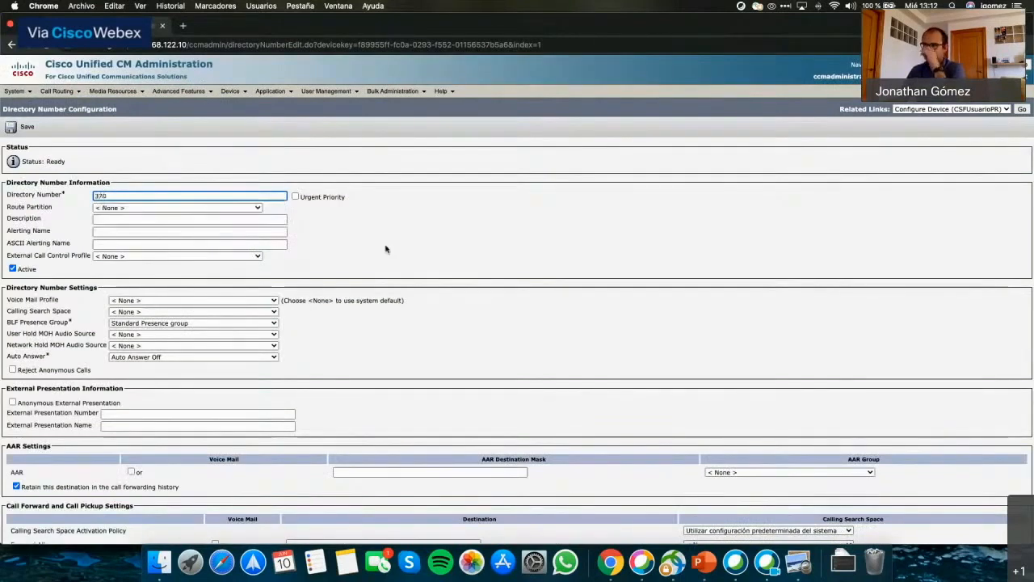
click(171, 202)
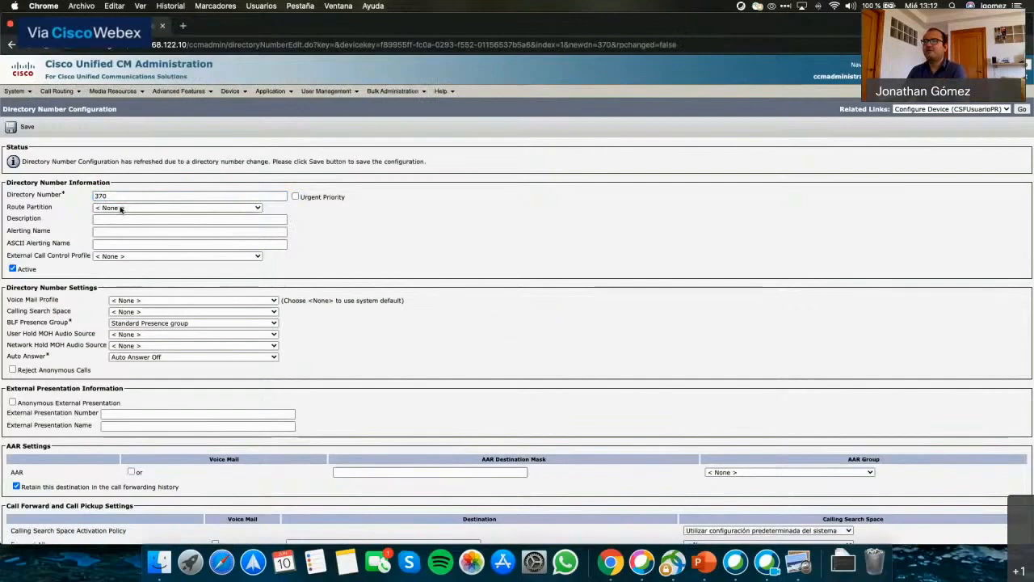
click(176, 207)
click(110, 312)
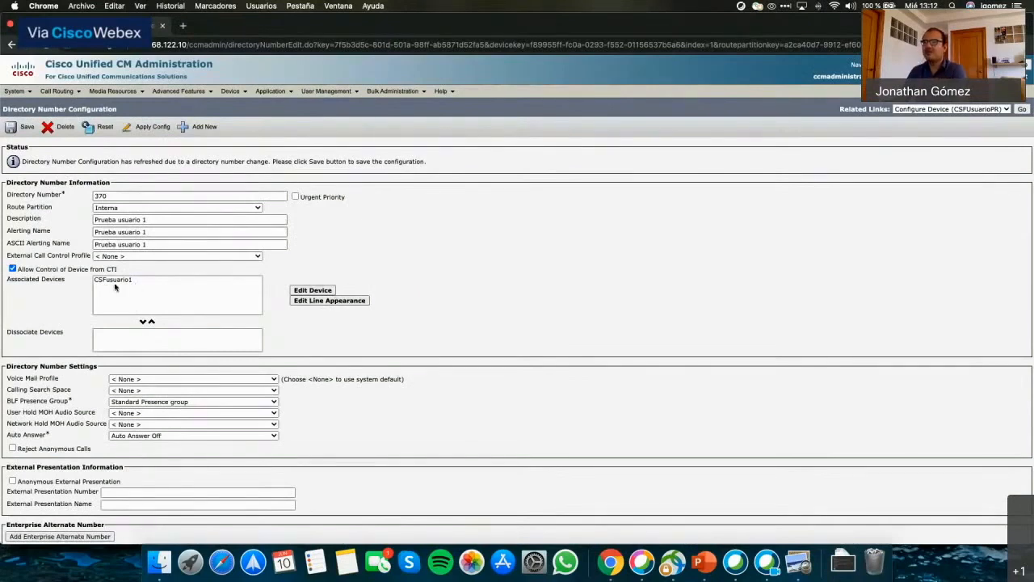
click(120, 283)
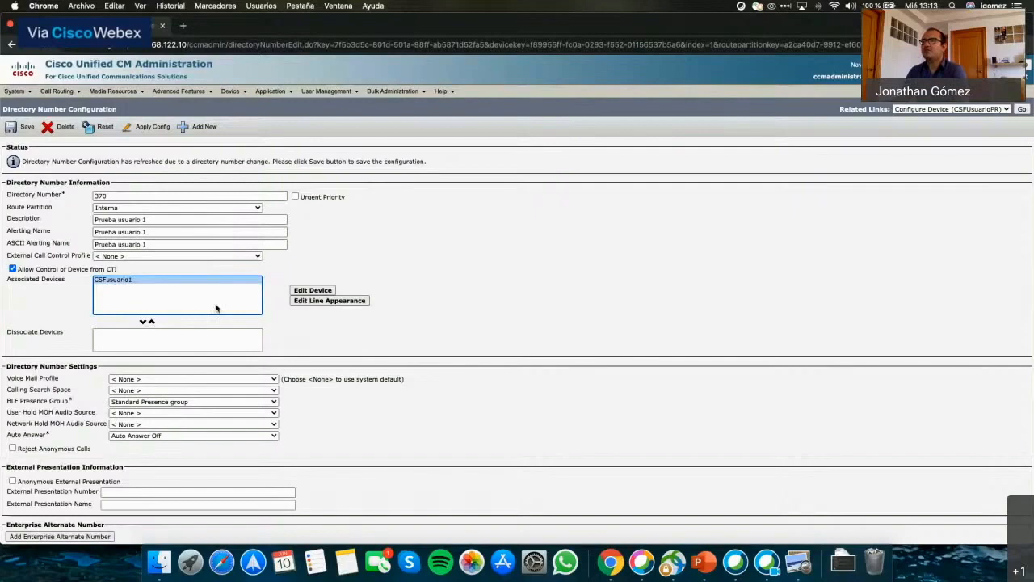
click(315, 343)
Choose CSS_Valencia as line 370's calling search space and save the directory number.
scroll(316, 344, down, 1)
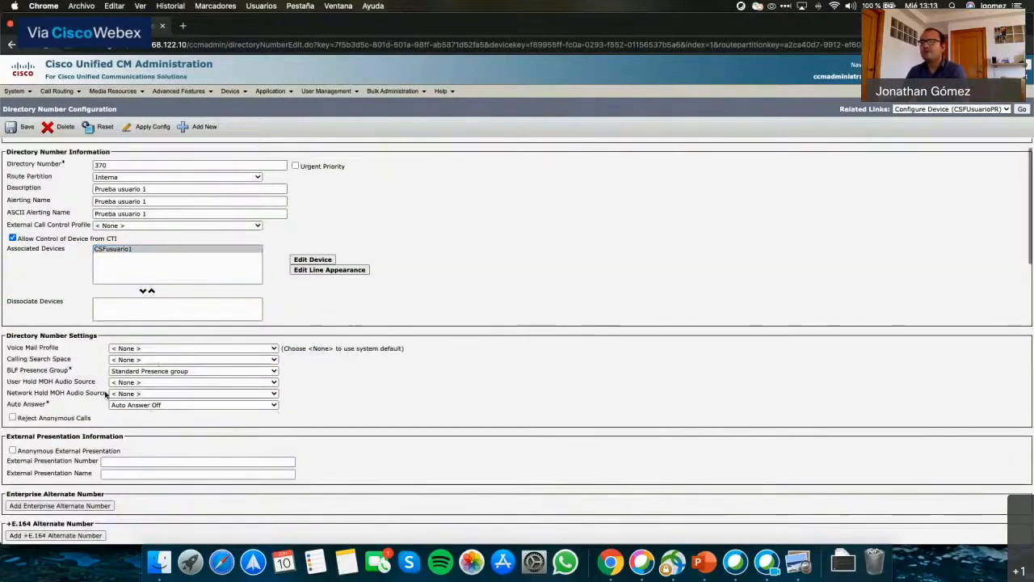
scroll(149, 407, down, 1)
click(125, 343)
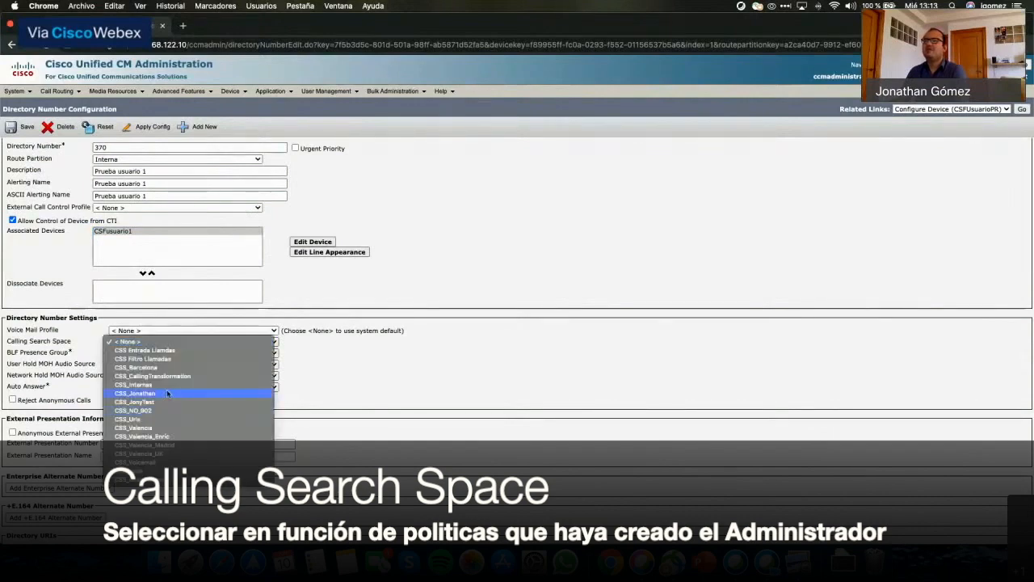
click(133, 427)
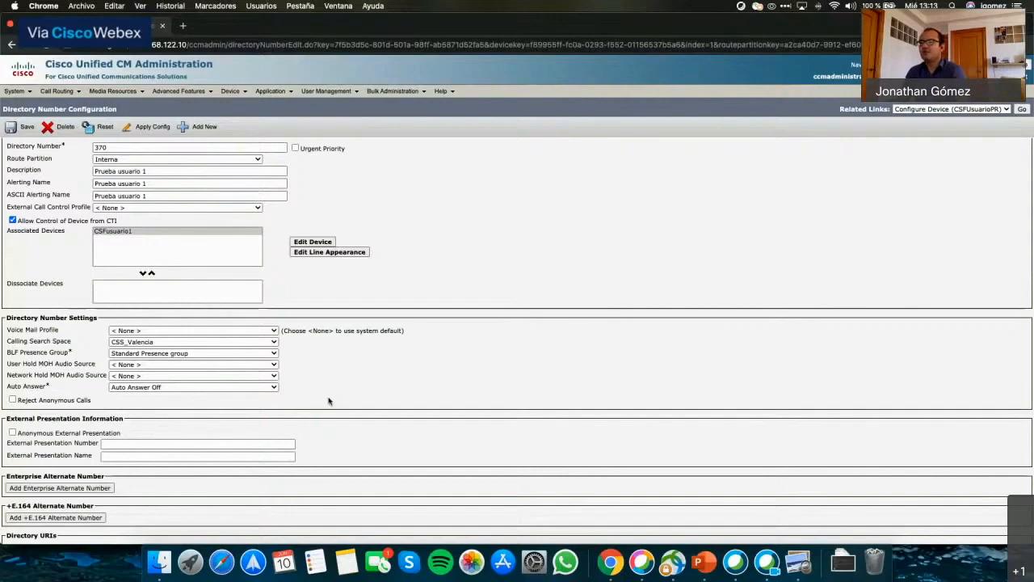
scroll(328, 400, down, 3)
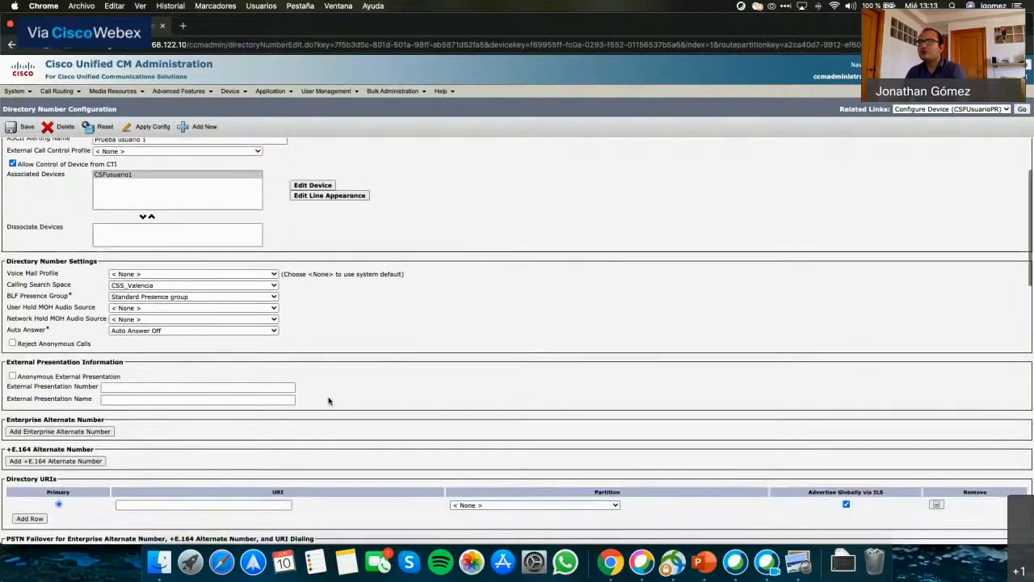
scroll(328, 401, up, 2)
scroll(328, 400, down, 5)
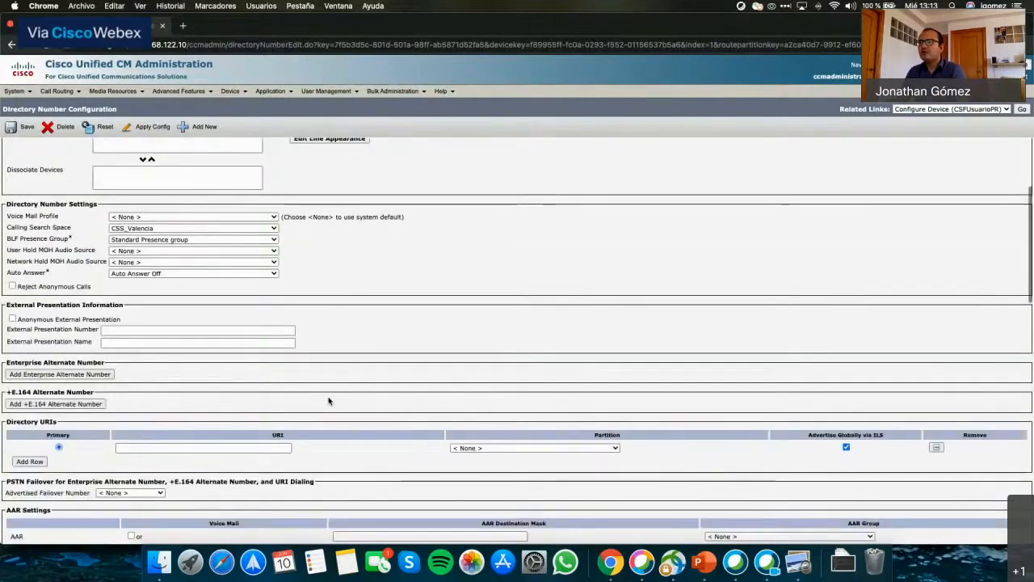
click(25, 128)
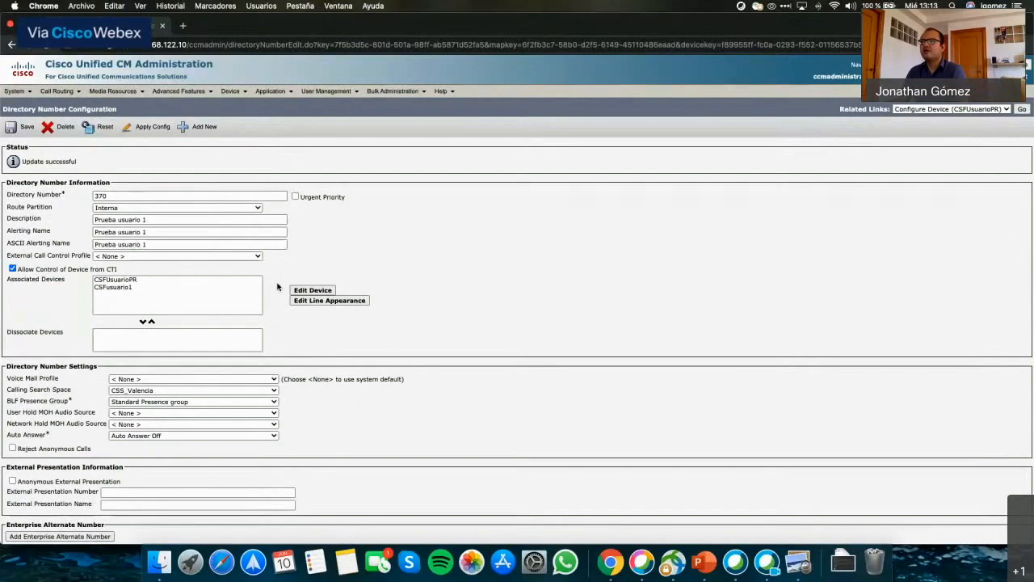
Move CSFusuario1 from Associated Devices to Dissociate Devices and save line 370.
click(115, 289)
click(142, 322)
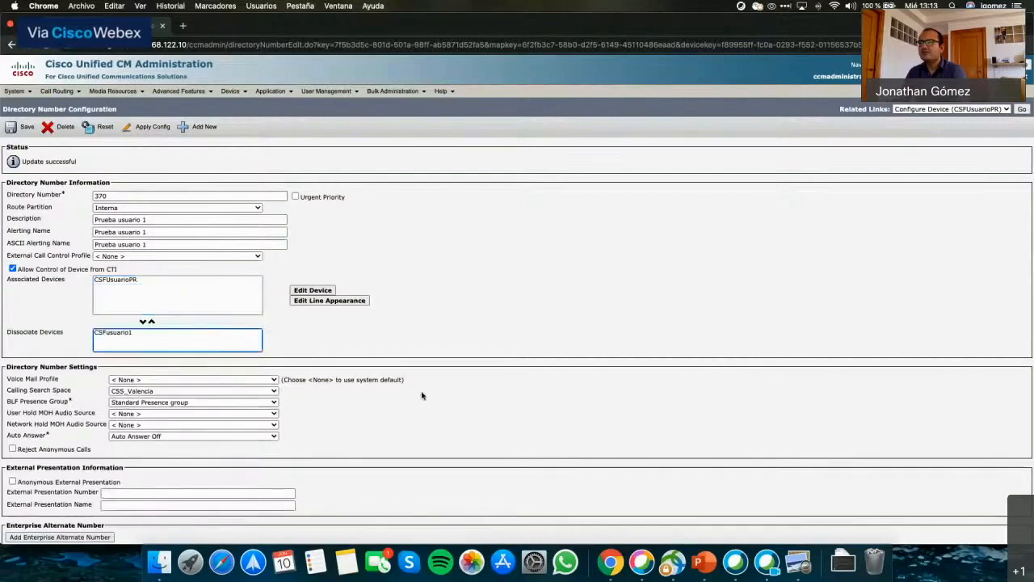
click(24, 129)
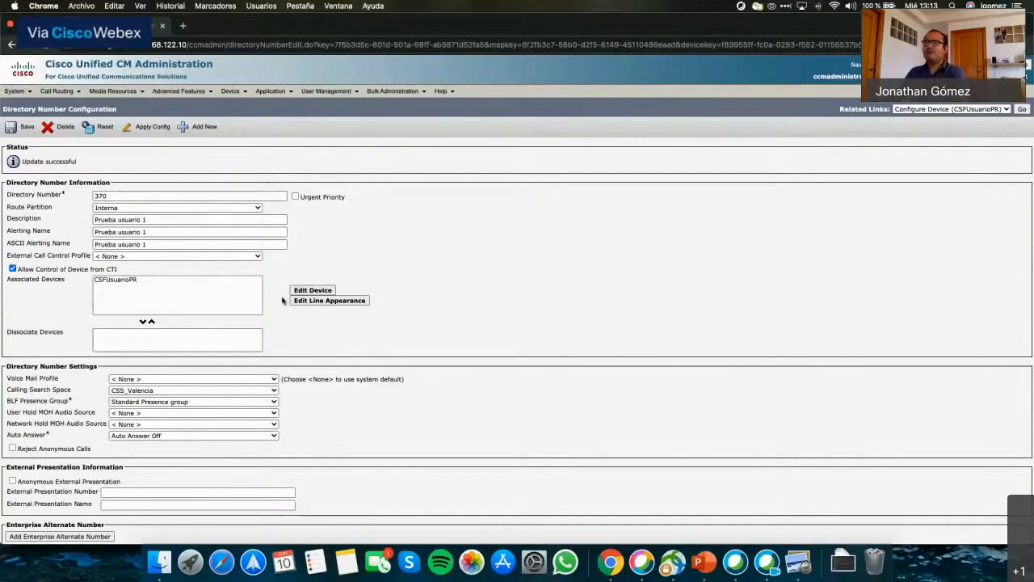
Enter 'Usuario Pruebas' as Line 1's Display (Caller ID) and ASCII Display names.
scroll(386, 316, down, 5)
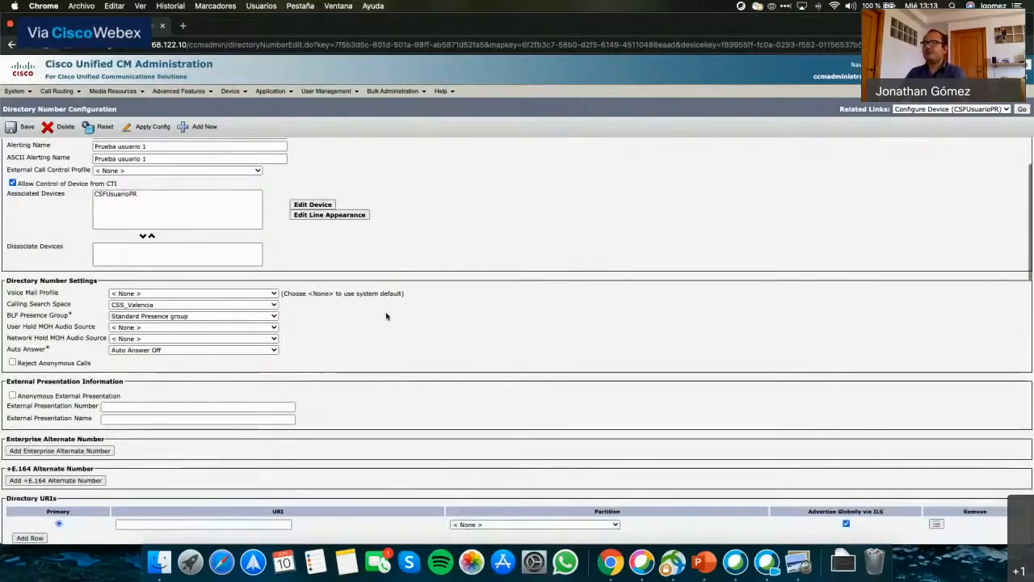
scroll(386, 316, down, 9)
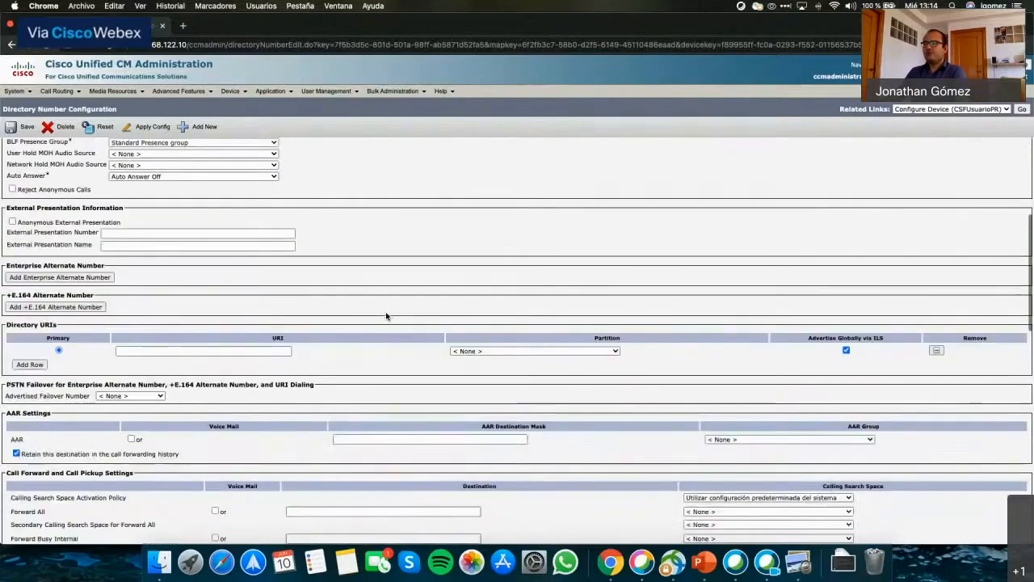
scroll(386, 313, down, 6)
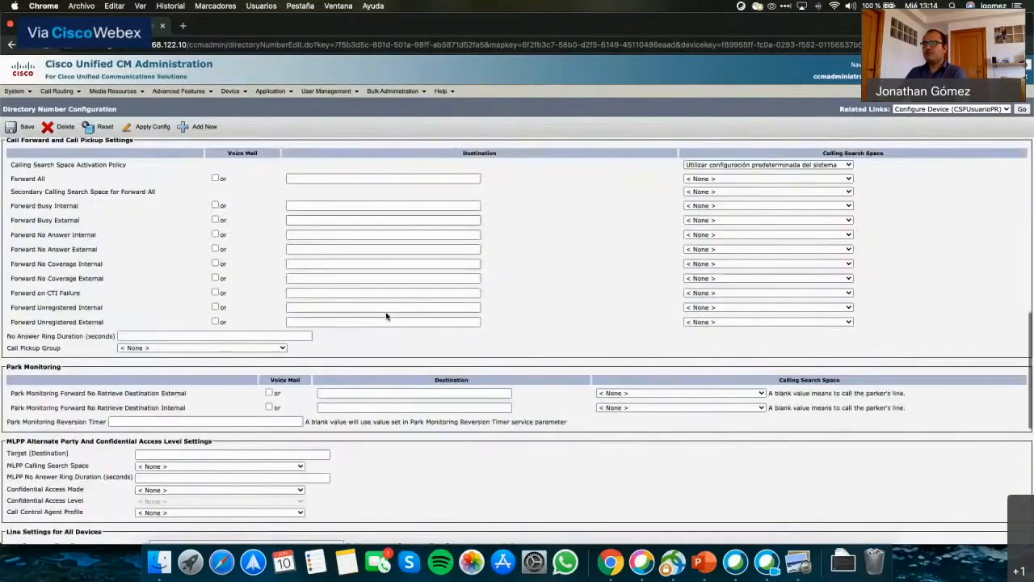
scroll(386, 316, down, 7)
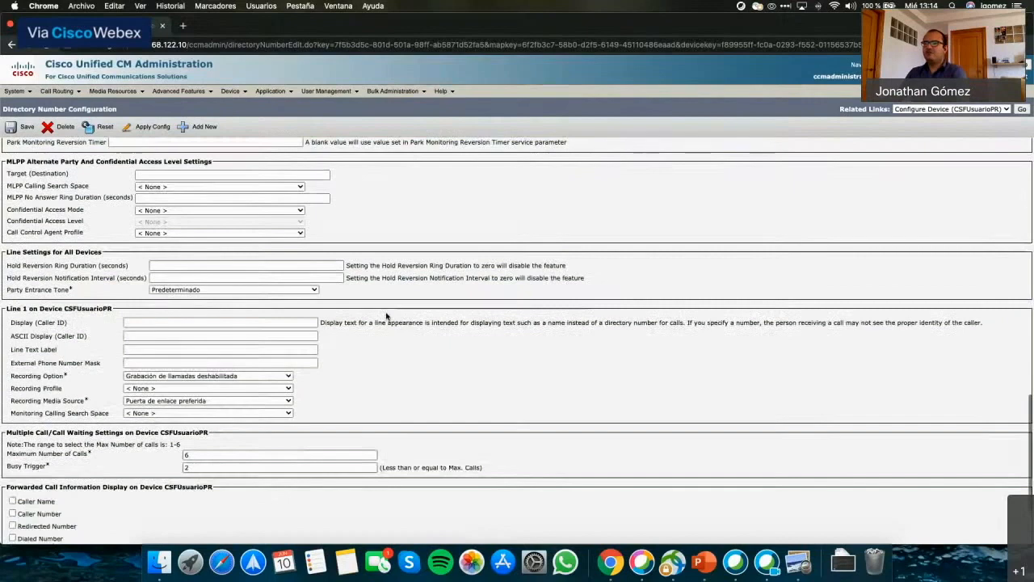
click(151, 322)
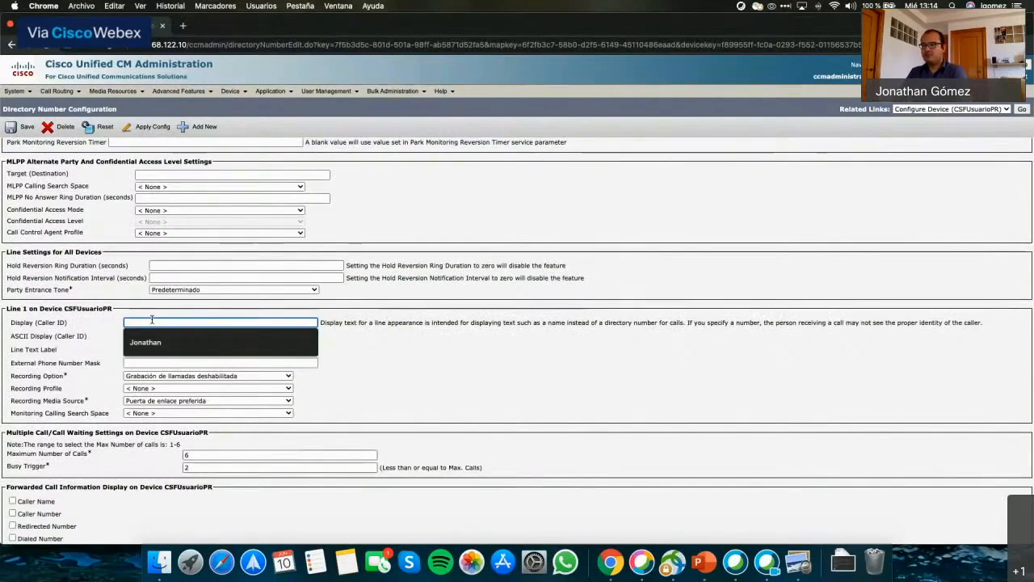
text(Usuario Pruebas)
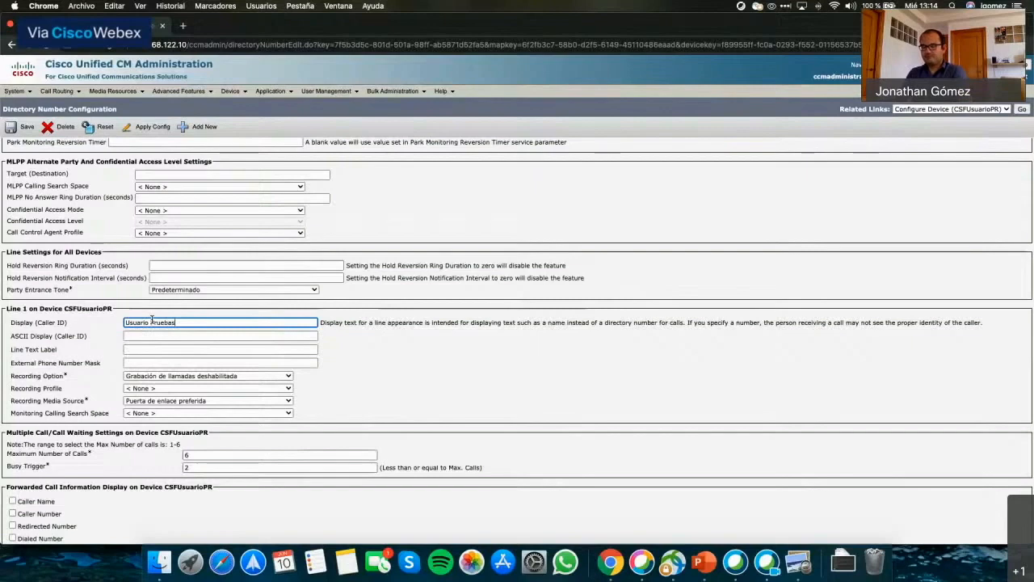
key(super+a)
key(super+c)
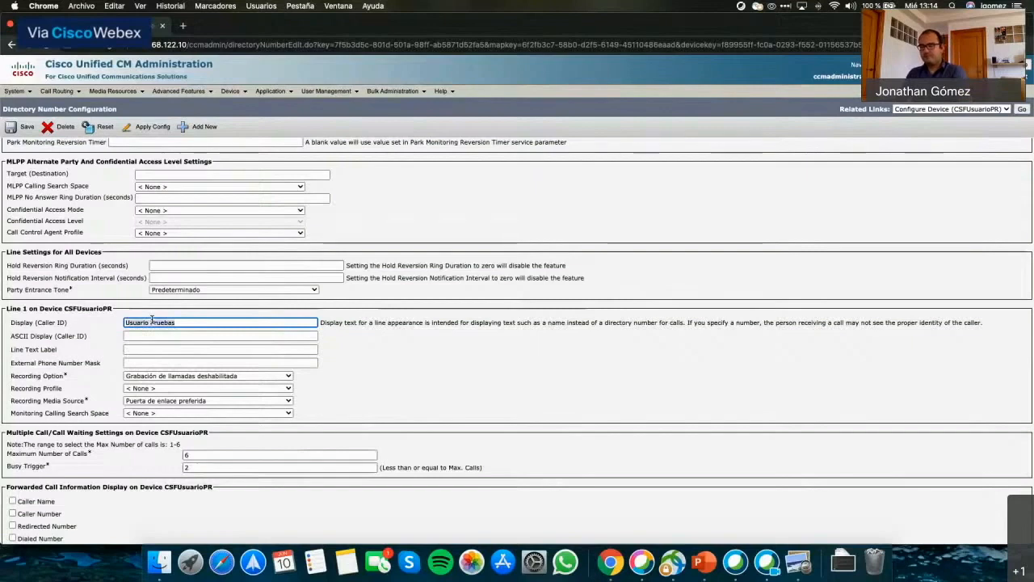
click(160, 336)
key(super+v)
click(160, 336)
key(super+v)
drag(234, 338, 32, 338)
key(super+v)
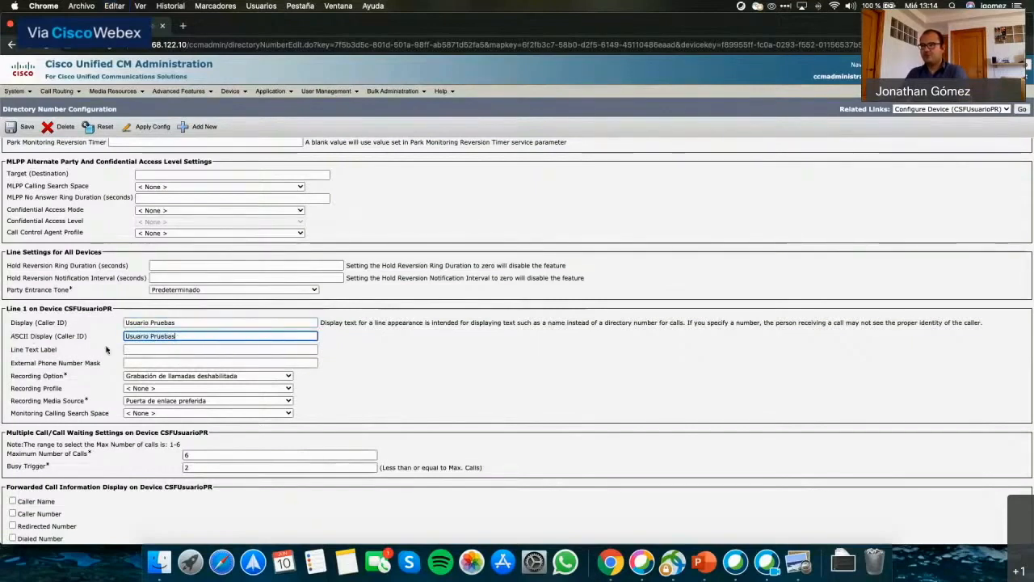
Set the Line Text Label to 'Usuario Pruebas'.
click(132, 350)
text(Us)
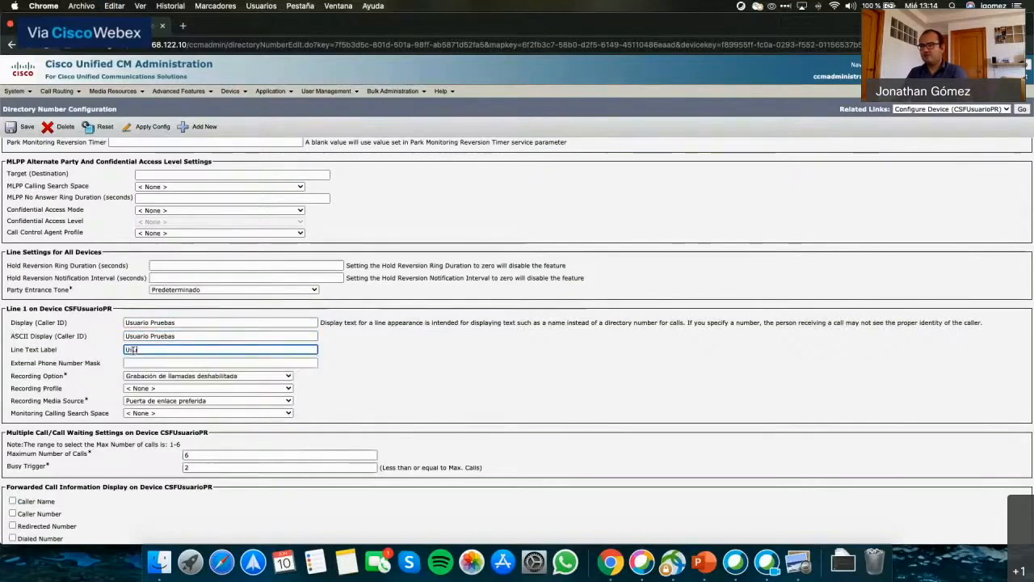
text(uario Pruebas)
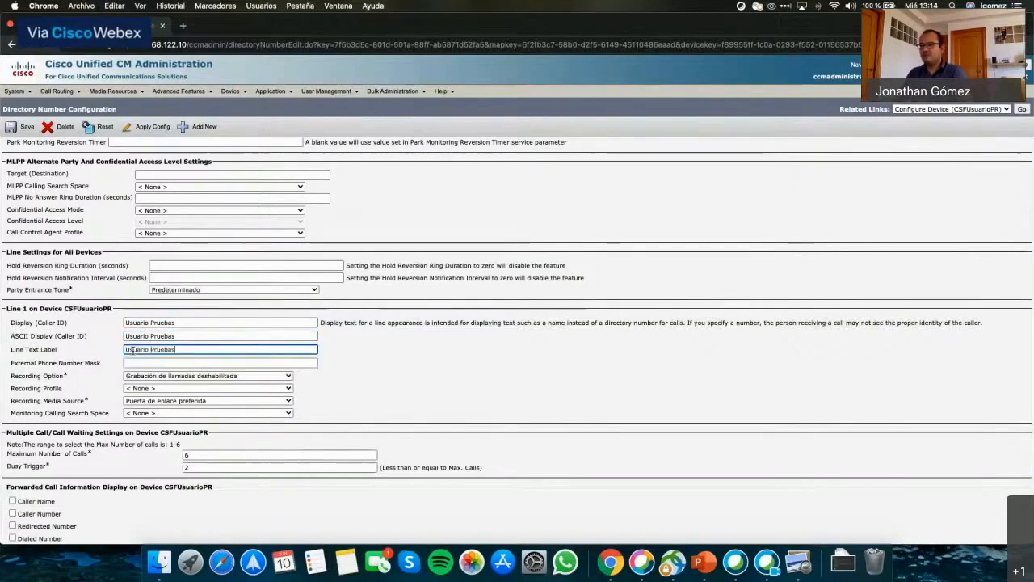
scroll(447, 397, down, 3)
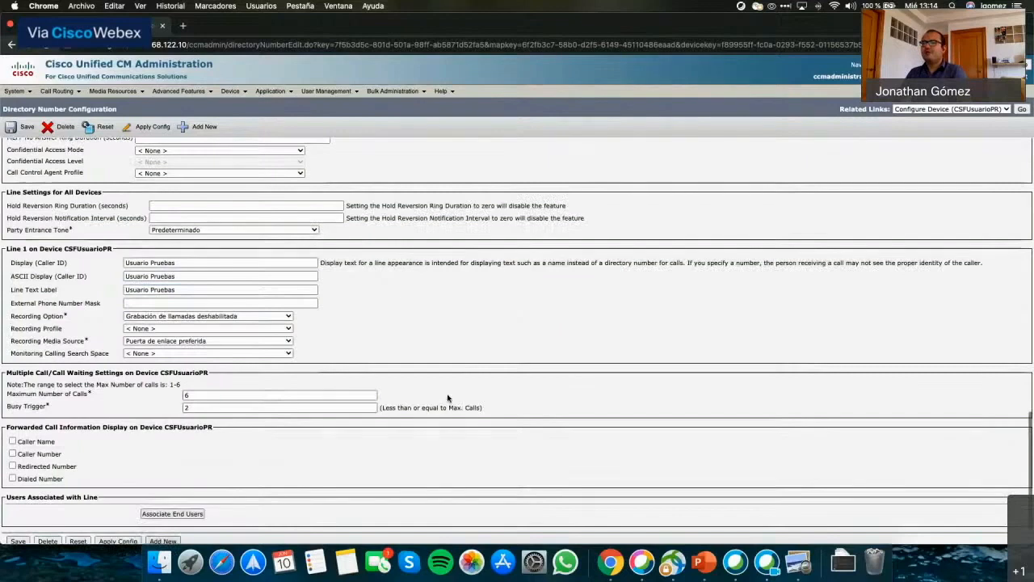
Search end users by User ID beginning with 'u' and add the test user to line 370.
click(157, 514)
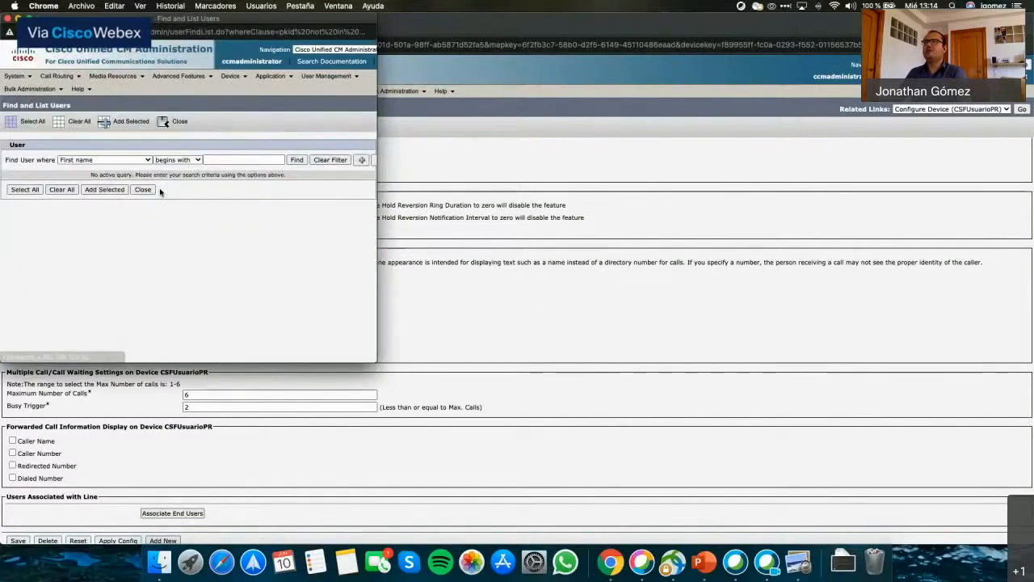
click(85, 161)
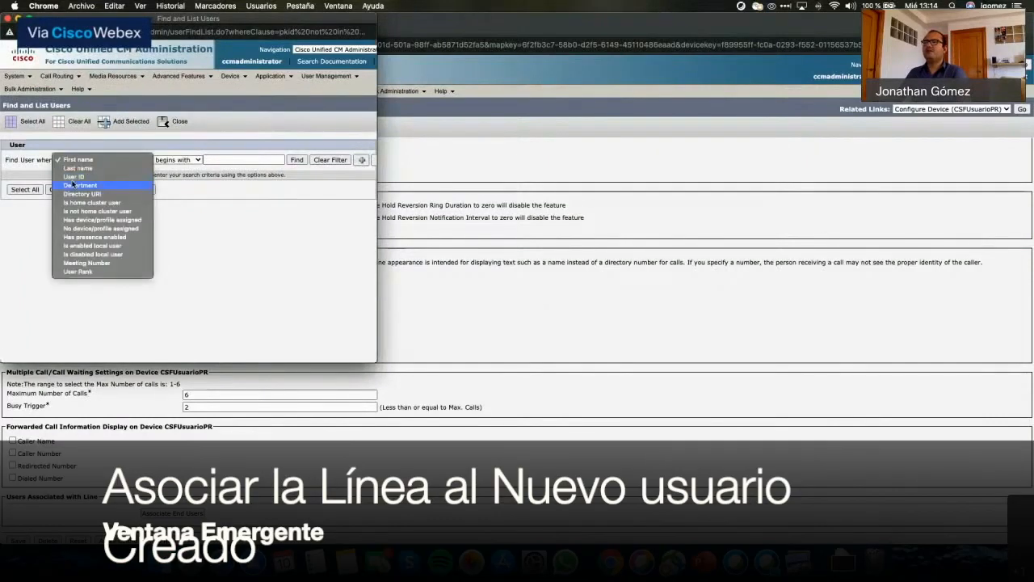
click(73, 177)
click(217, 161)
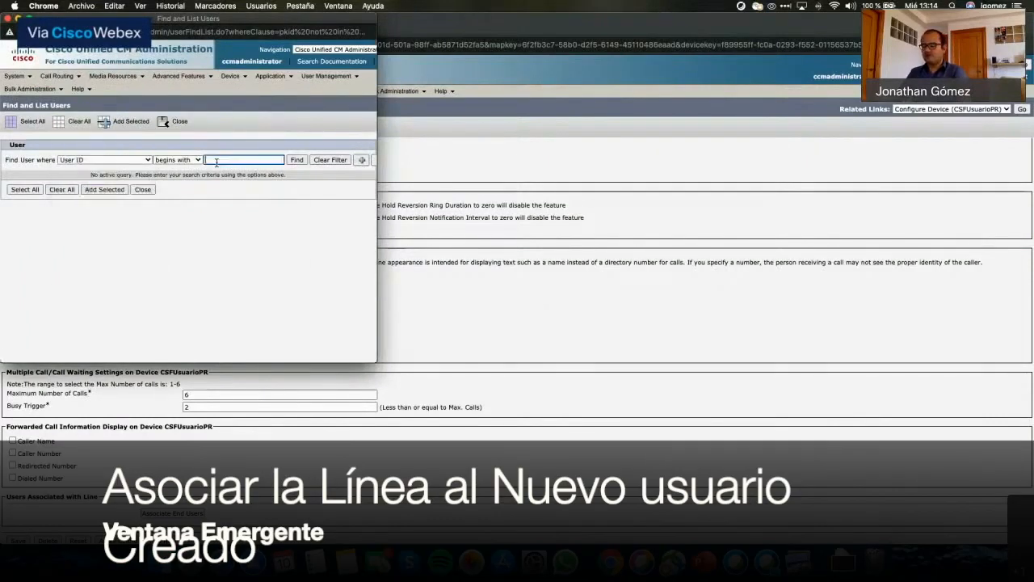
text(us)
key(BackSpace)
key(BackSpace)
click(306, 162)
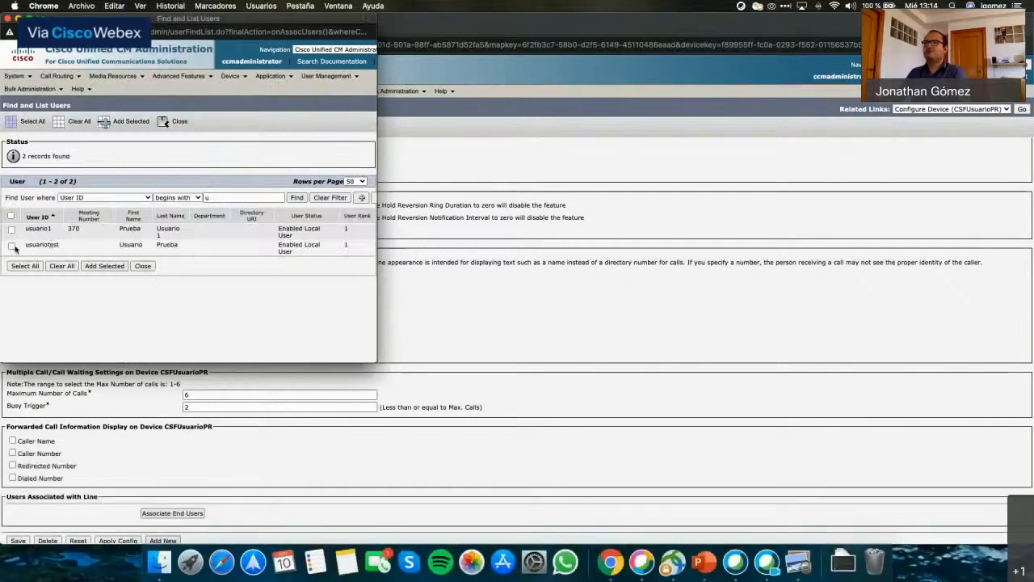
click(13, 245)
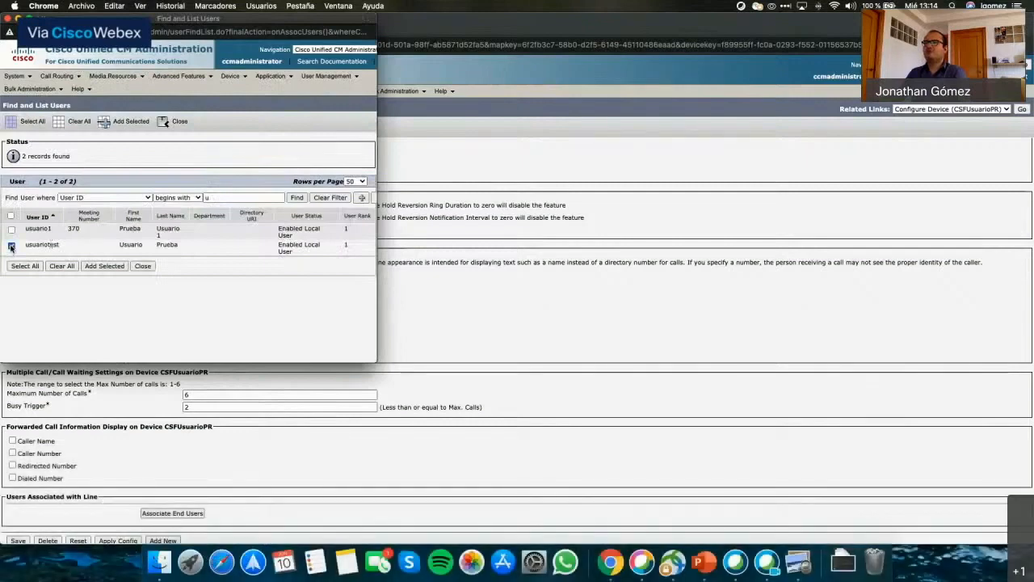
click(103, 265)
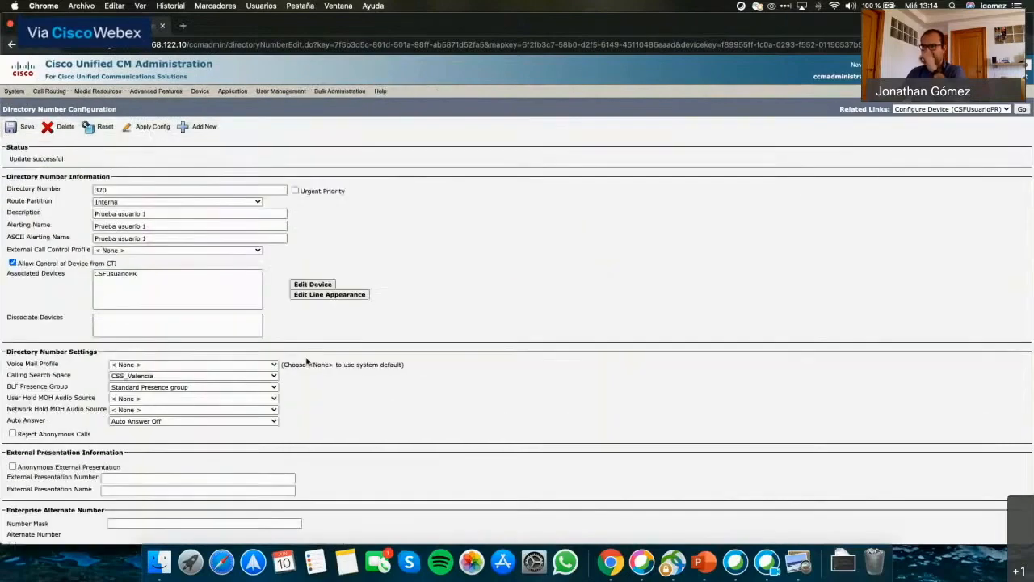
Save directory number 370's settings and return to CSFUsuarioPR's Phone Configuration page.
scroll(356, 388, down, 4)
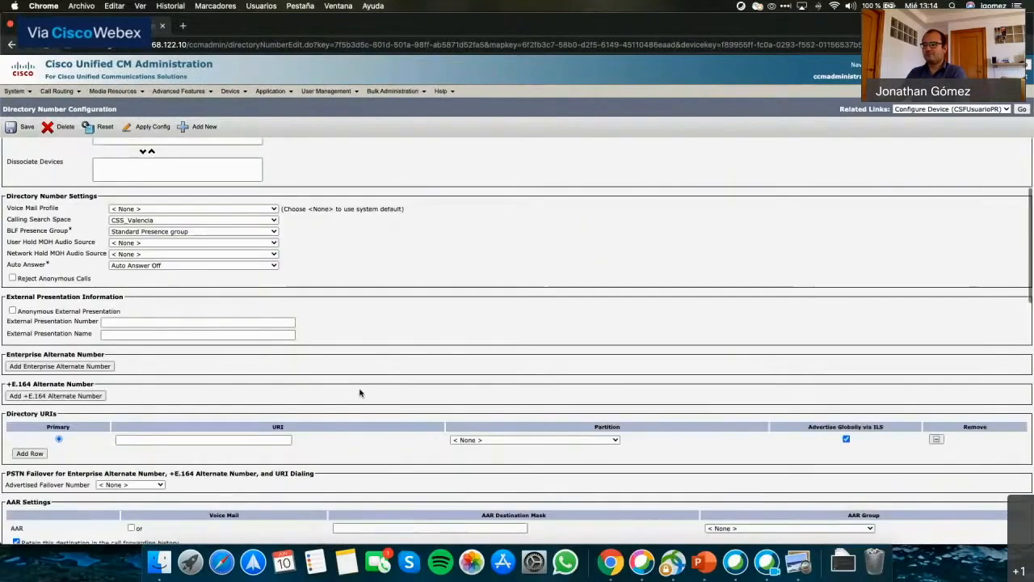
scroll(360, 392, down, 15)
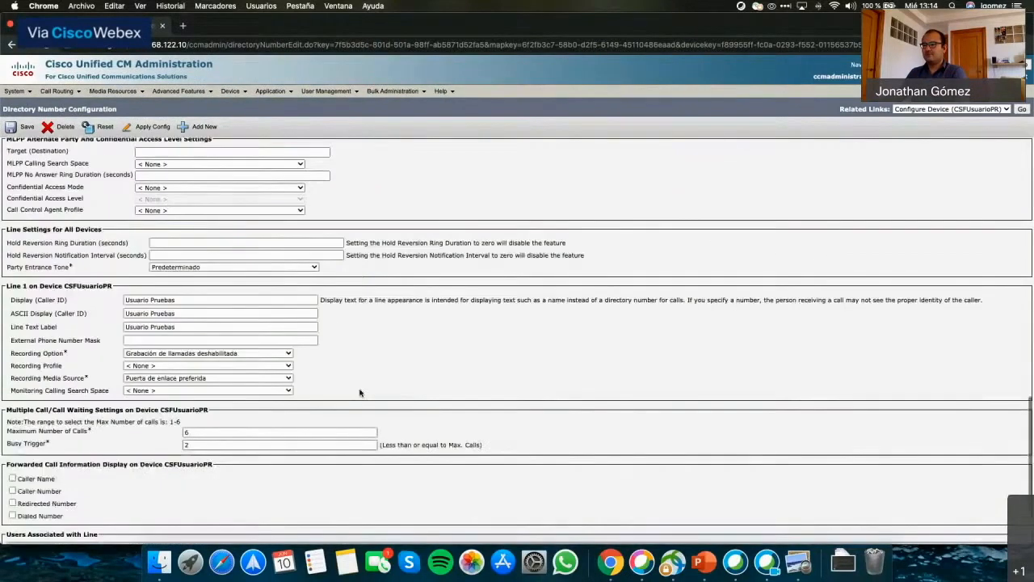
scroll(360, 393, down, 3)
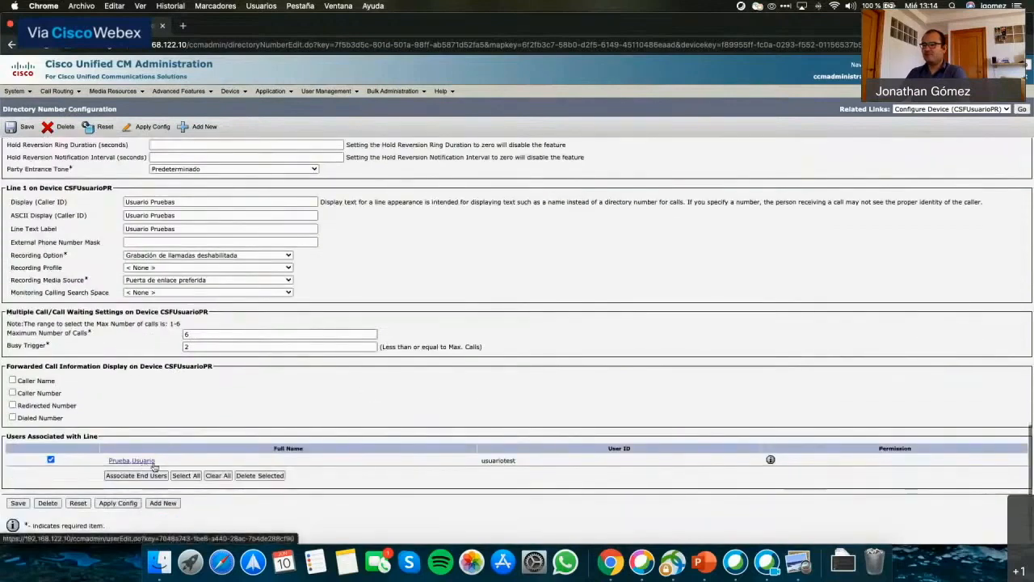
scroll(122, 477, down, 1)
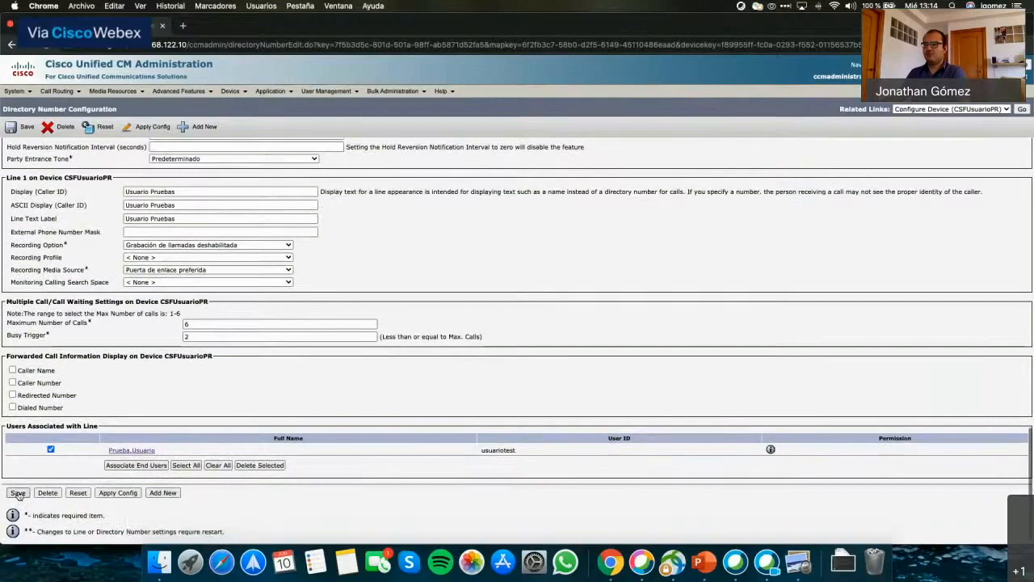
click(17, 493)
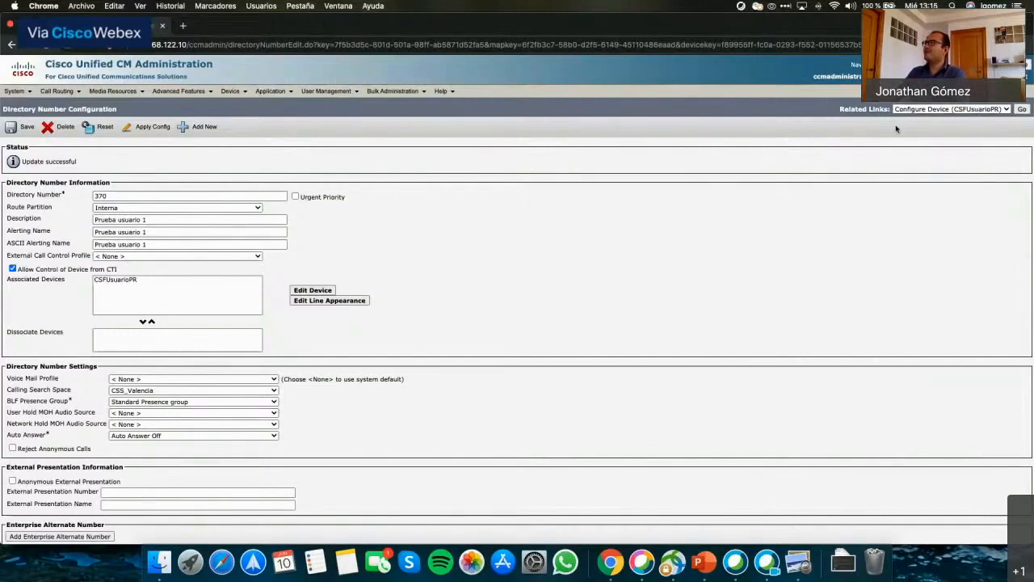
click(1022, 111)
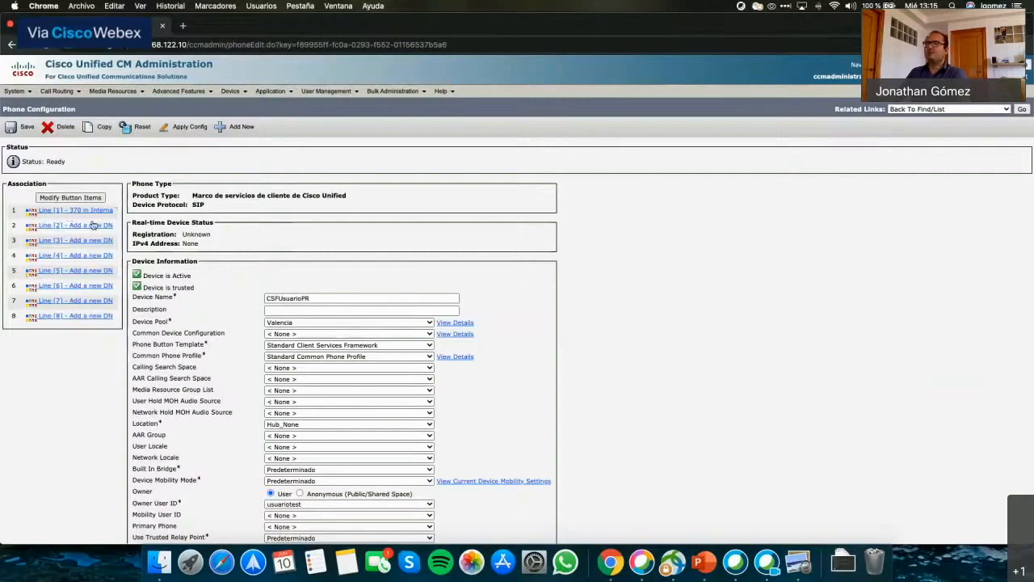
Look over CSFUsuarioPR's phone configuration, then list end users via User Management > End User.
scroll(165, 288, down, 5)
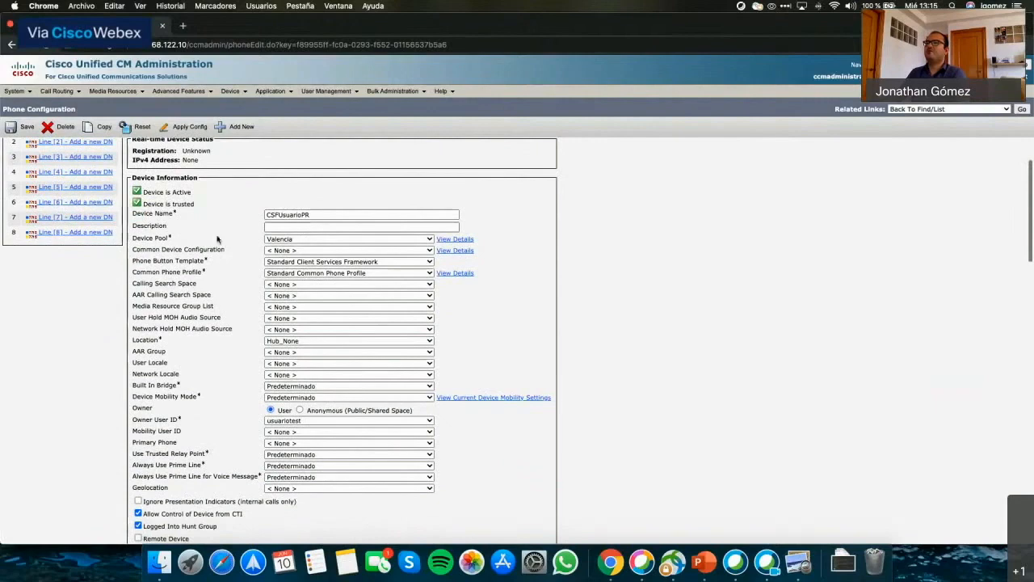
scroll(216, 239, up, 5)
mouse_move(321, 94)
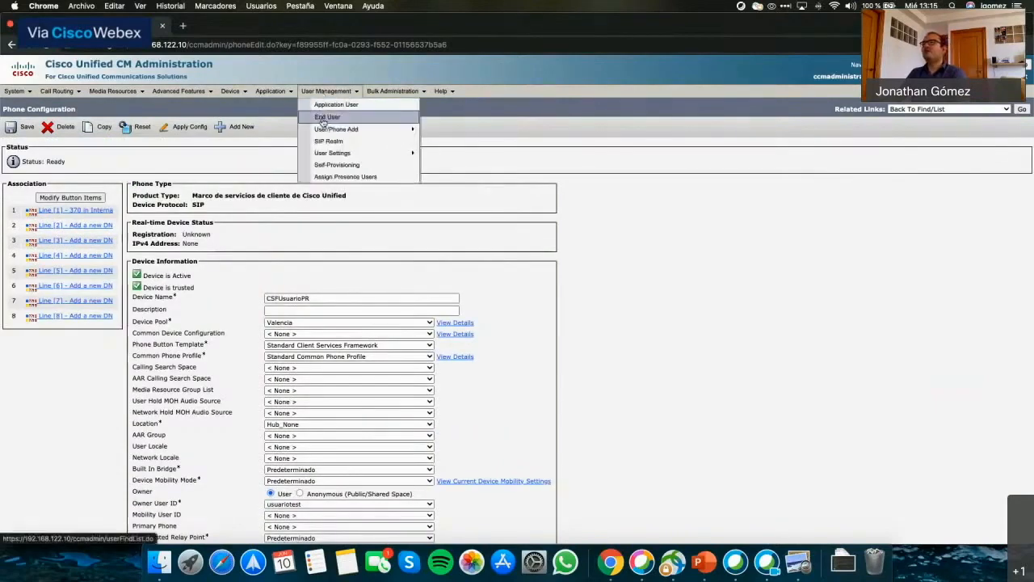
click(323, 118)
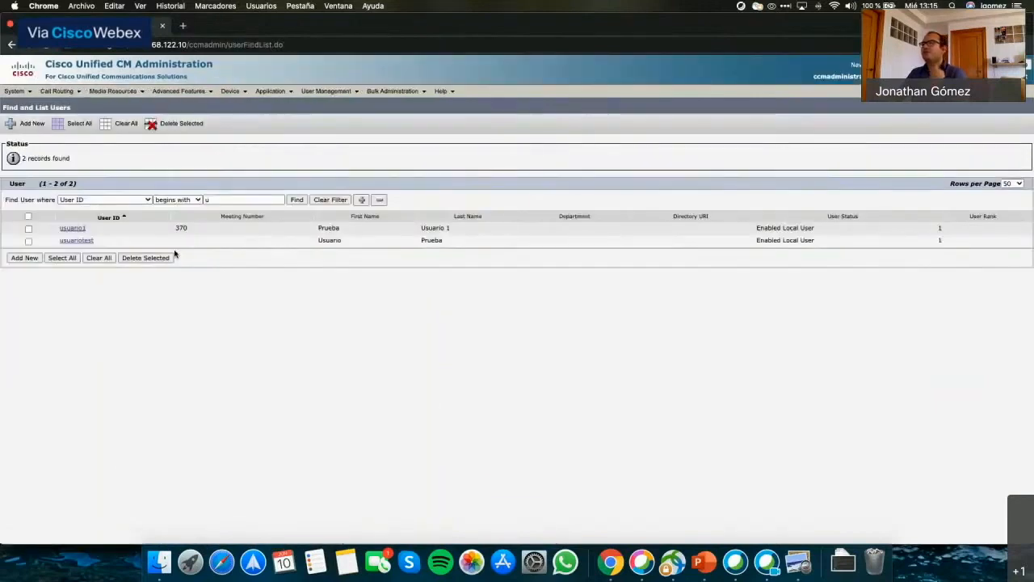
Open the test user's configuration and enter telephone number 370.
click(69, 241)
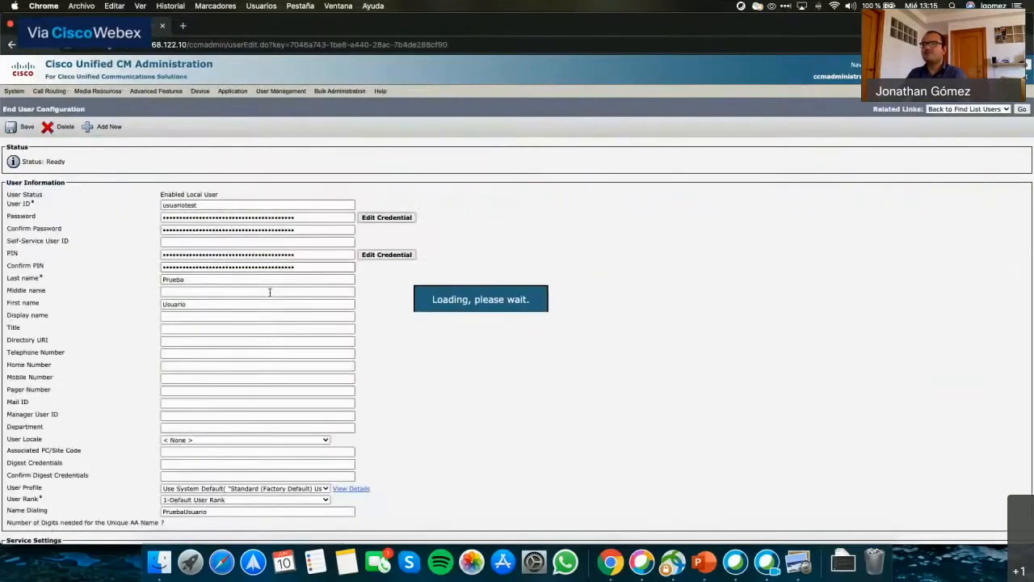
scroll(257, 312, down, 1)
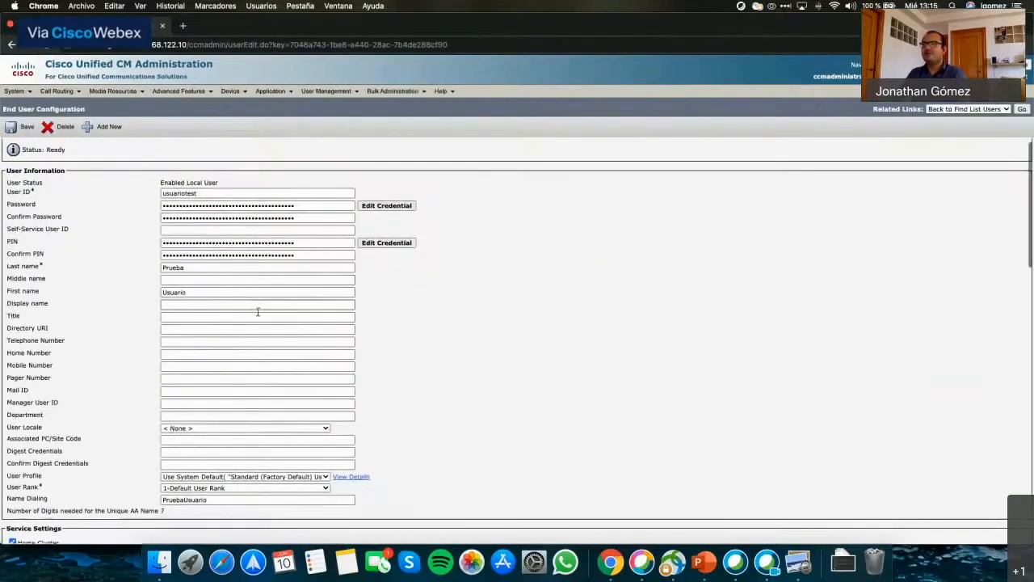
scroll(258, 312, down, 1)
click(176, 321)
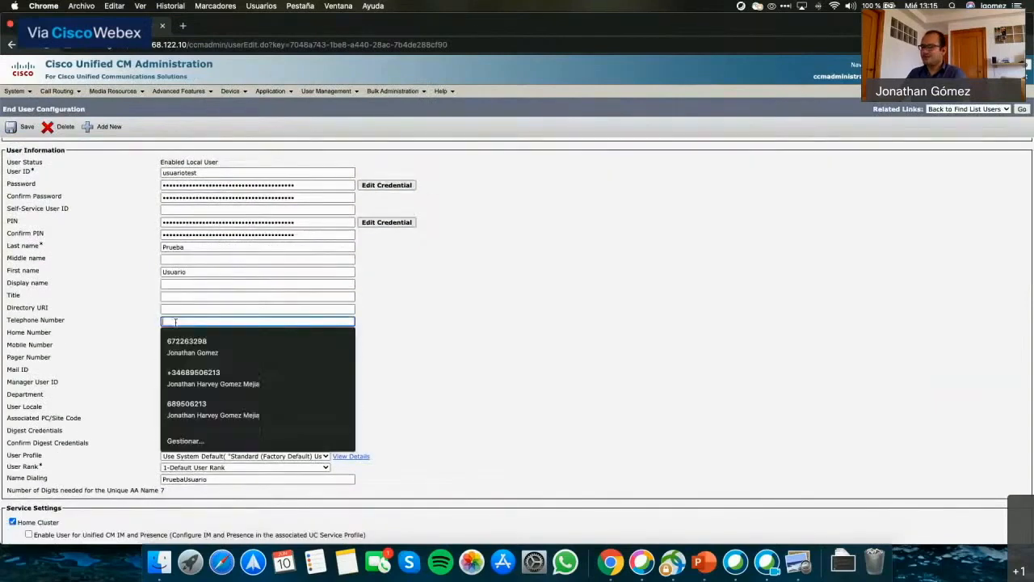
text(370)
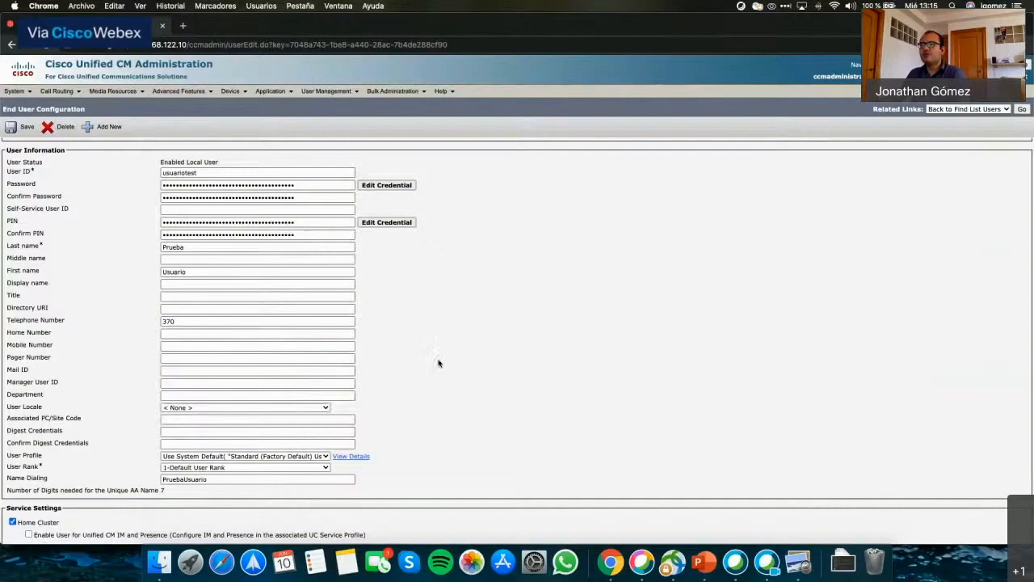
Enable the user for Unified CM IM and Presence and go to Device Association.
scroll(412, 373, down, 1)
scroll(412, 373, down, 1)
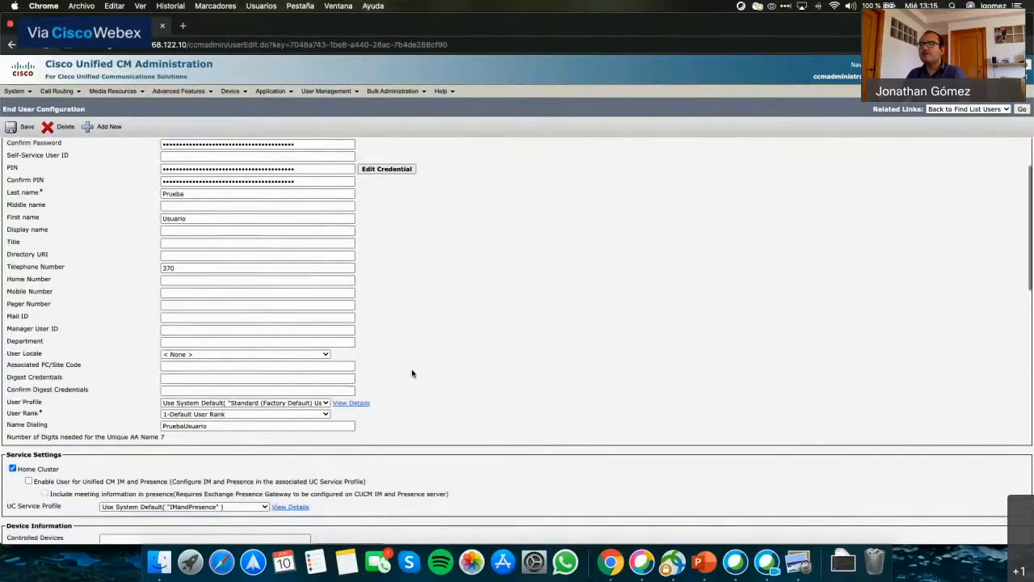
scroll(412, 373, down, 5)
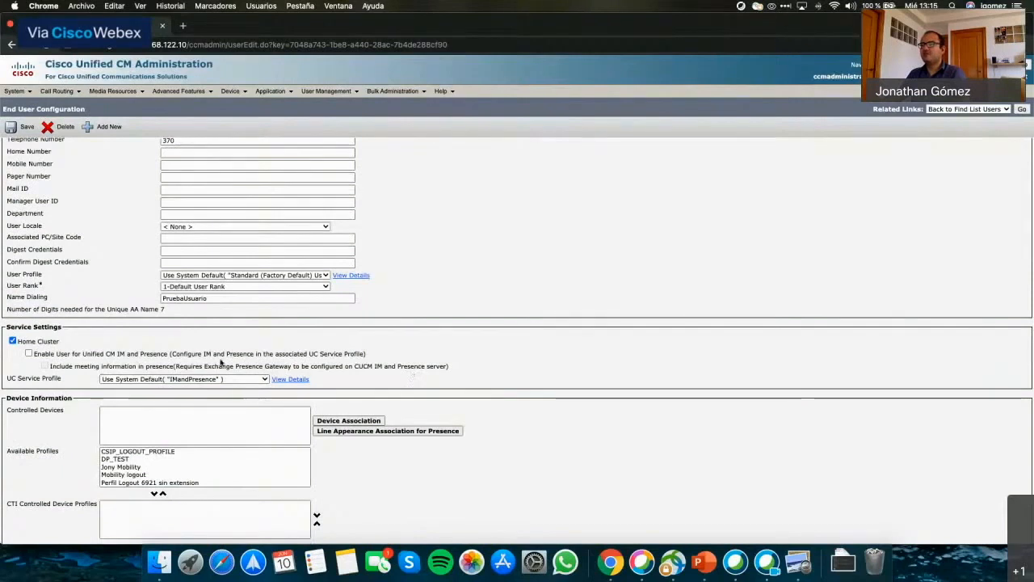
click(29, 354)
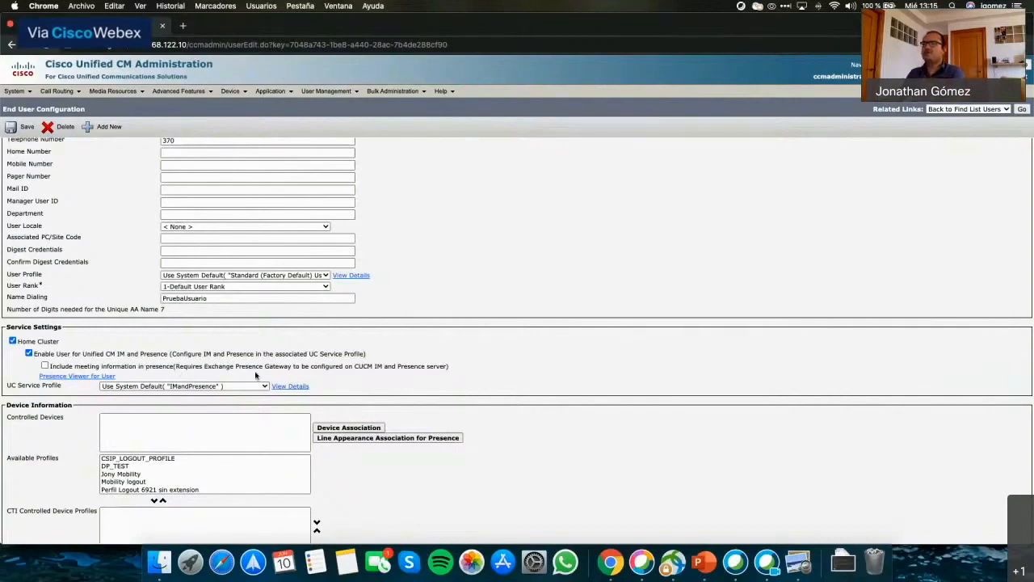
click(29, 354)
click(29, 354)
scroll(600, 406, down, 3)
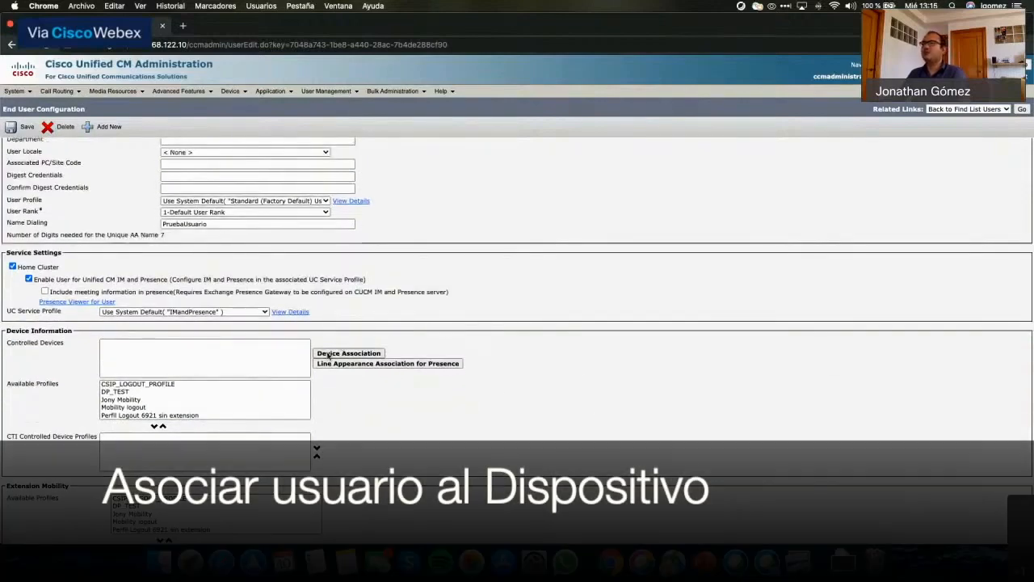
click(330, 354)
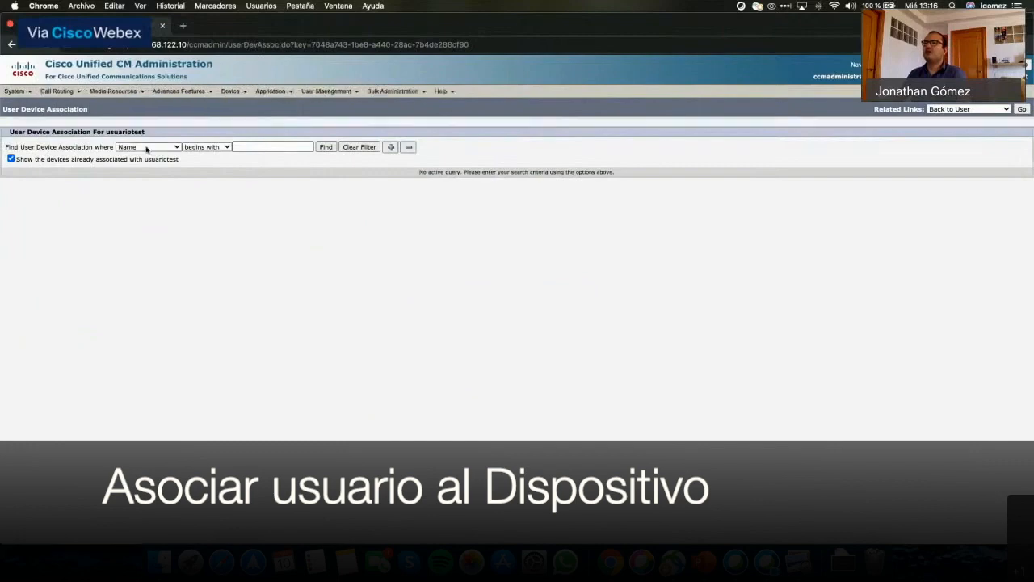
Find devices with directory number 370, associate CSFUsuarioPR with the user, and return to the user.
click(146, 148)
click(142, 164)
click(267, 148)
text(370)
key(Return)
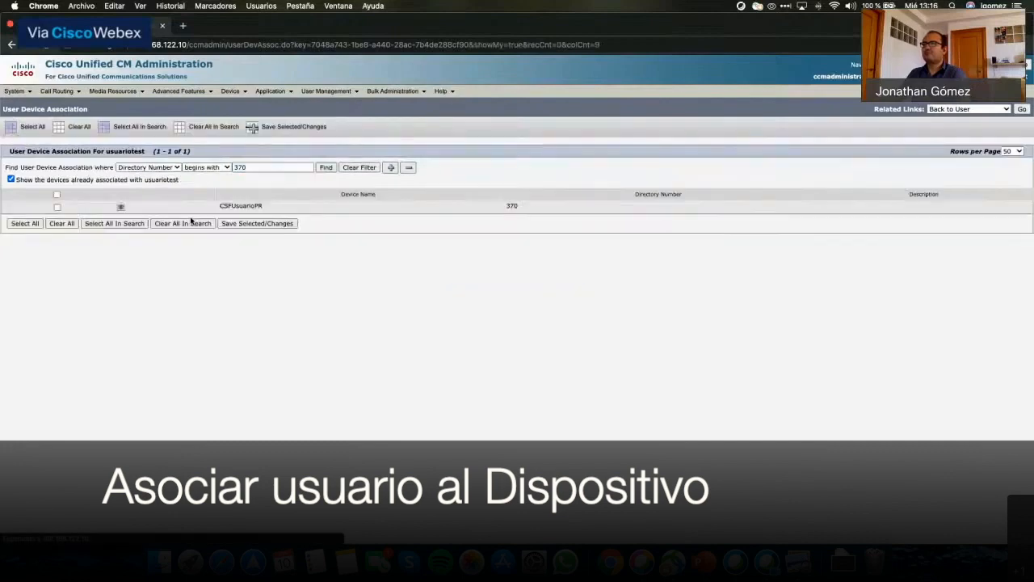
double_click(260, 205)
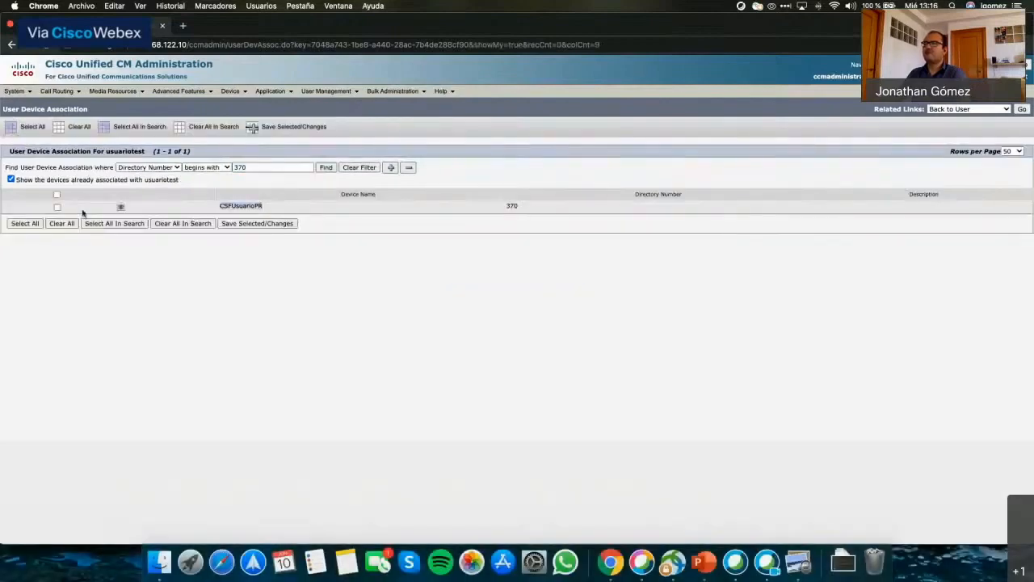
click(57, 206)
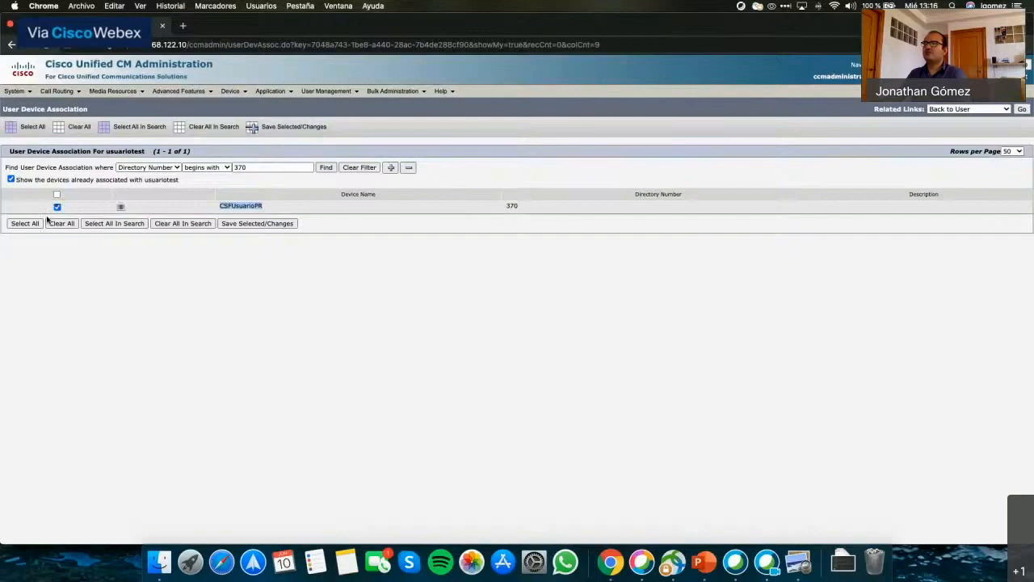
click(246, 227)
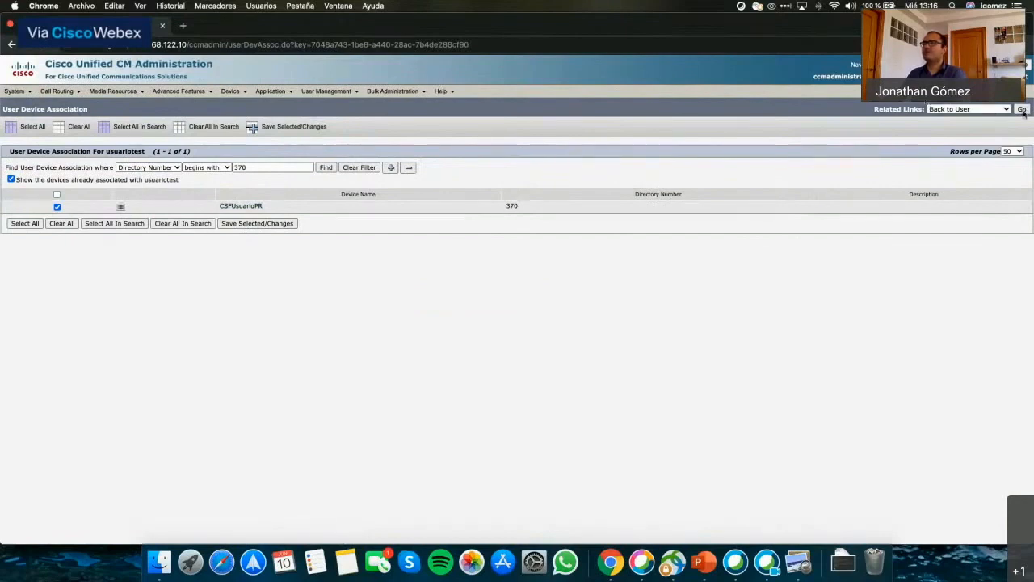
click(1021, 110)
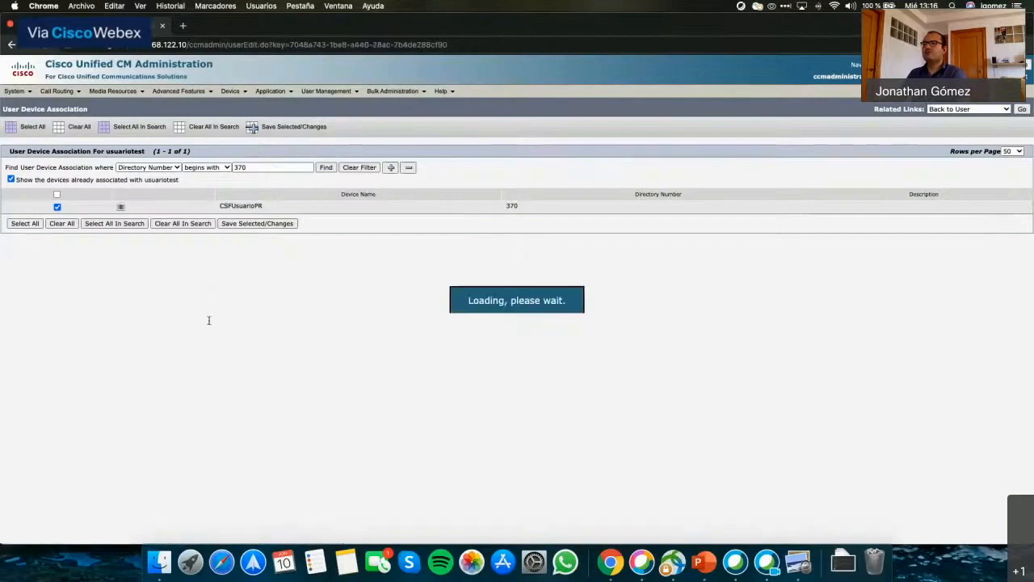
Make 370 in Interna the test user's primary extension.
scroll(369, 369, down, 5)
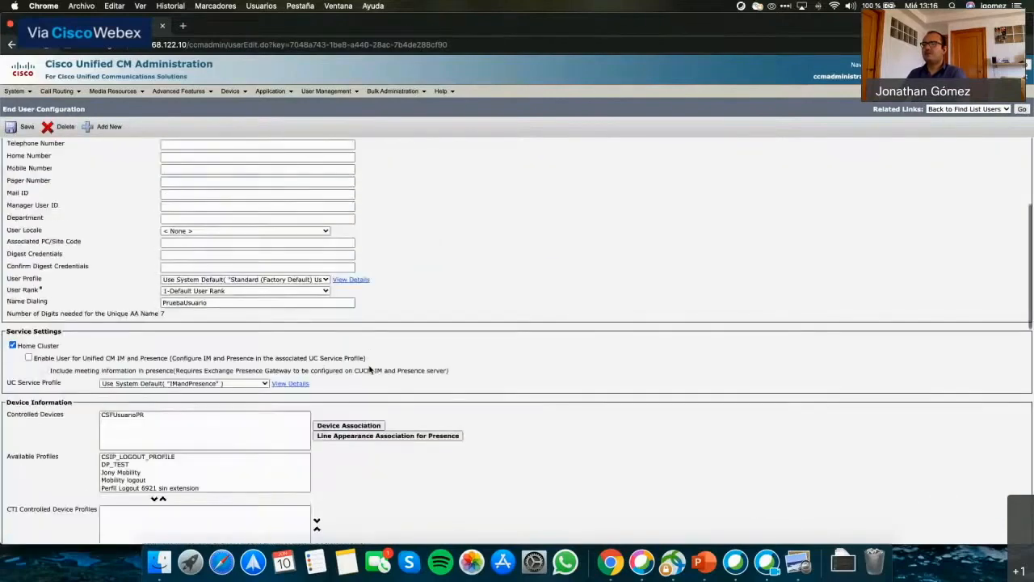
scroll(369, 369, down, 1)
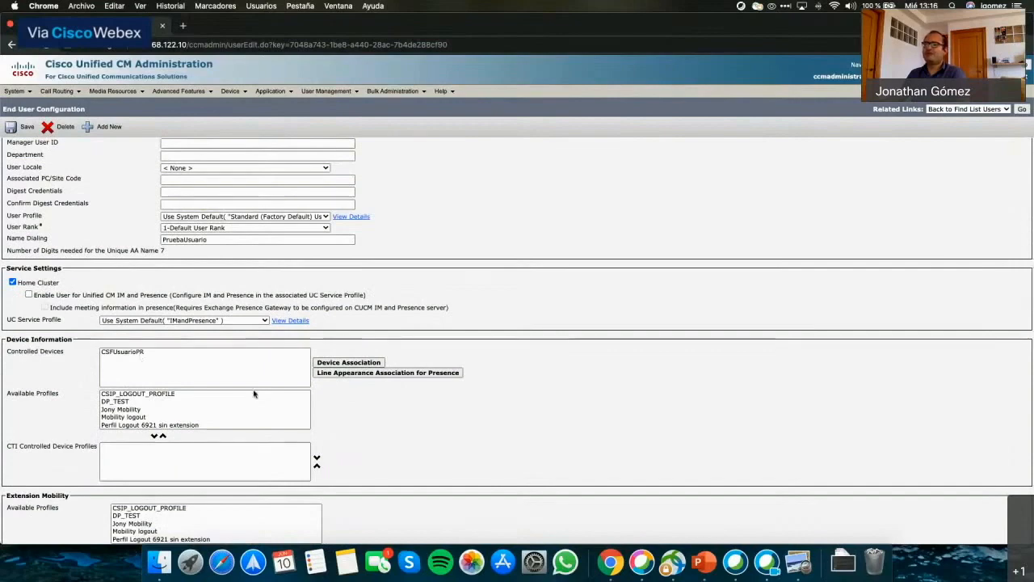
scroll(257, 393, down, 3)
scroll(438, 414, down, 2)
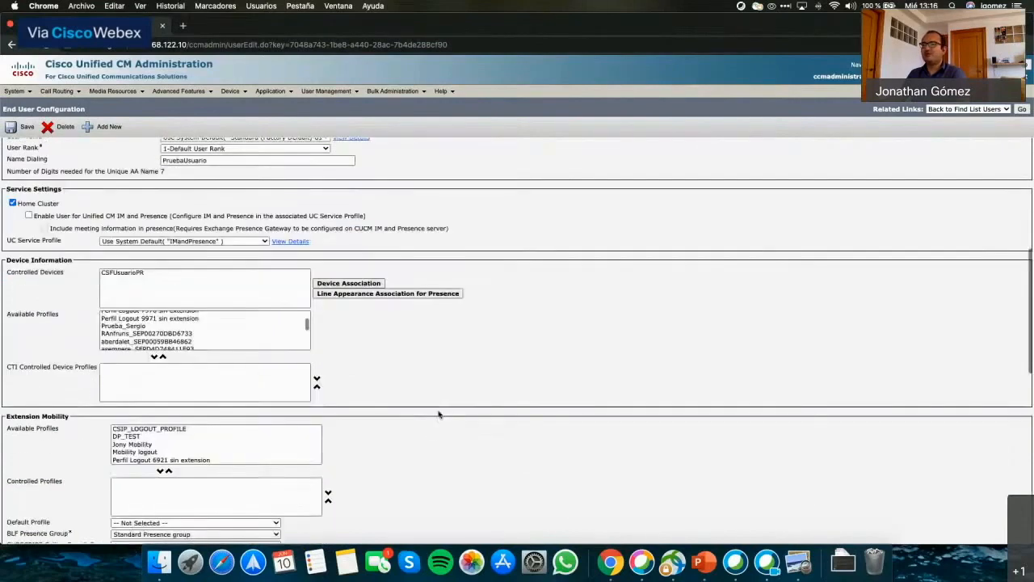
scroll(439, 414, down, 3)
scroll(438, 414, down, 2)
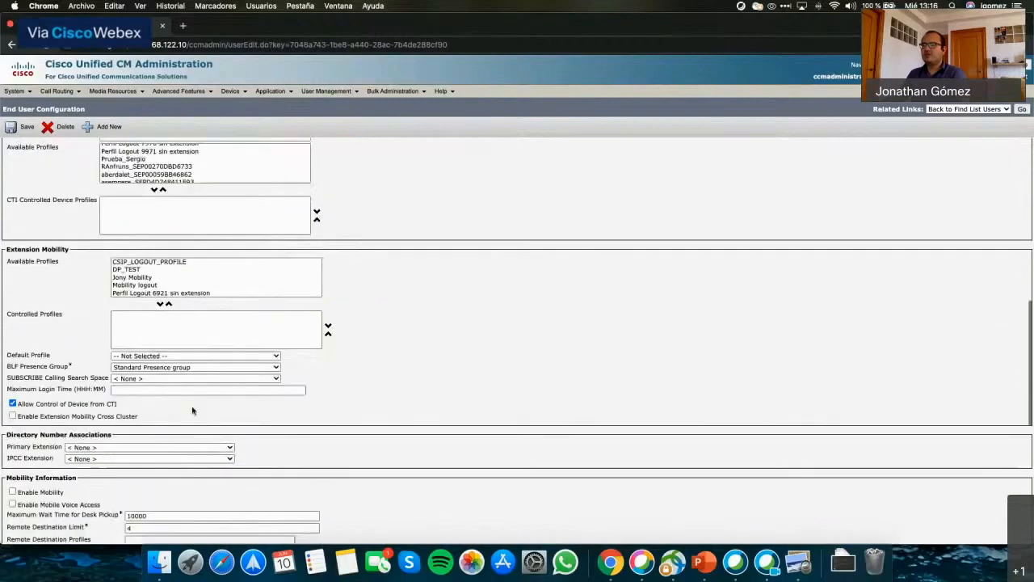
click(149, 447)
click(88, 458)
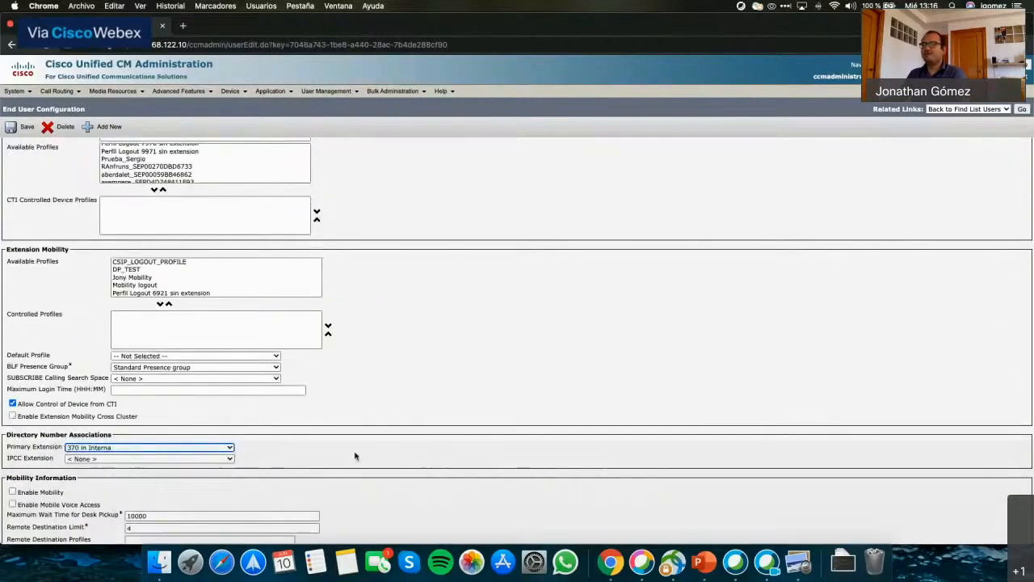
Save the end user configuration, confirm 'Update successful', and bring up Spotlight search.
scroll(355, 455, down, 2)
scroll(355, 455, down, 3)
scroll(355, 457, down, 4)
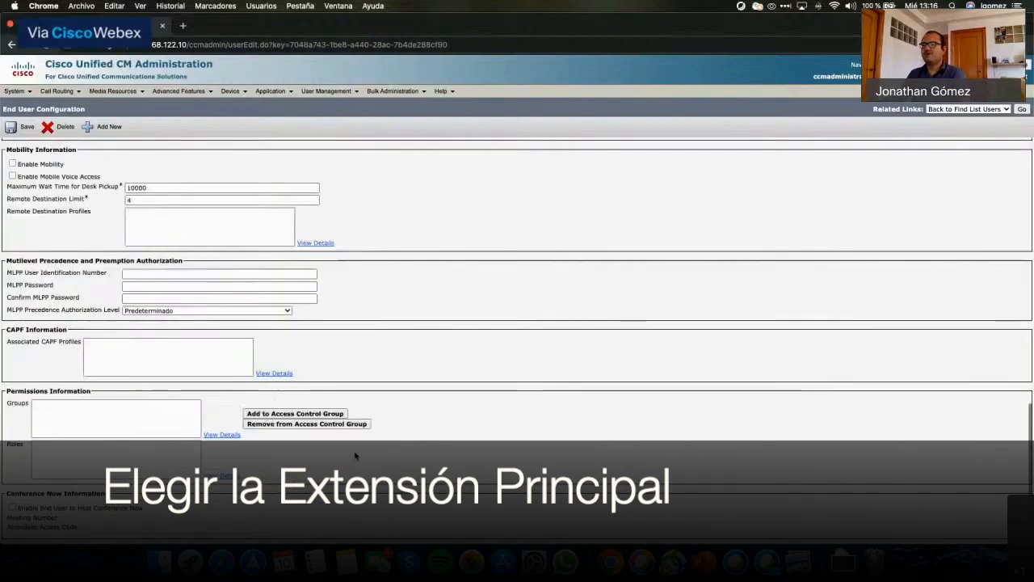
scroll(355, 457, down, 2)
click(17, 509)
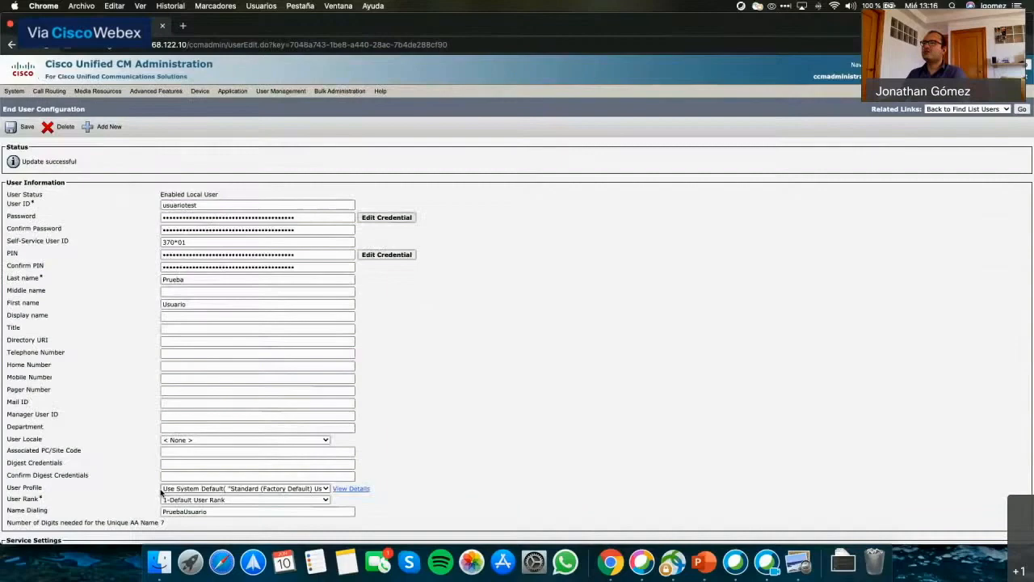
scroll(479, 474, down, 2)
scroll(479, 474, down, 10)
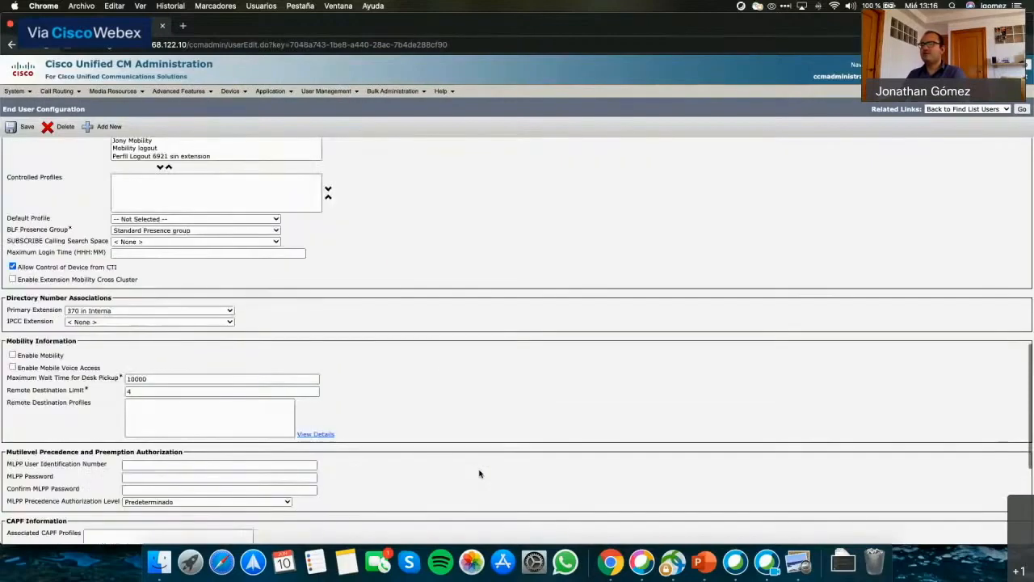
scroll(473, 472, down, 3)
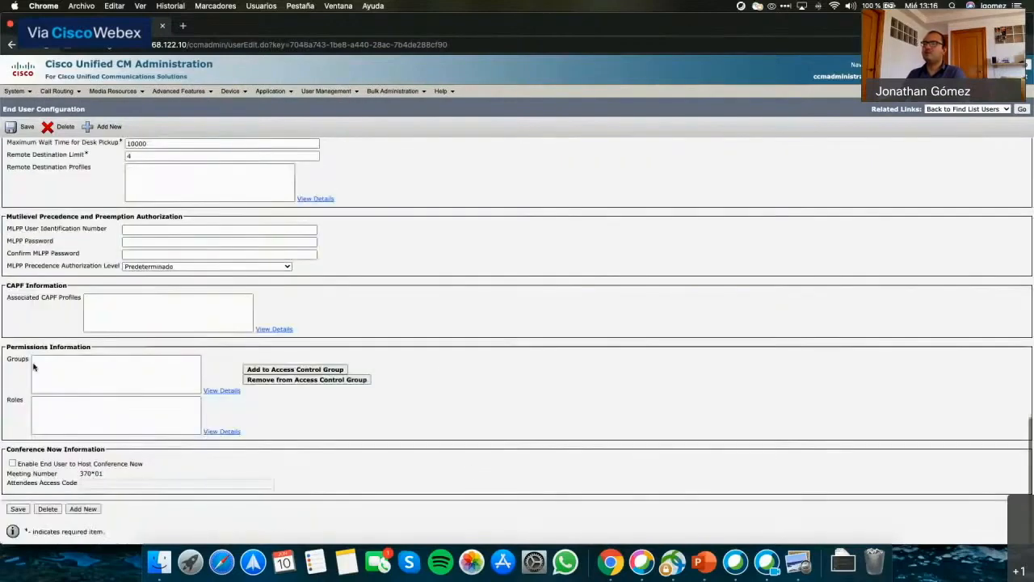
scroll(399, 393, up, 10)
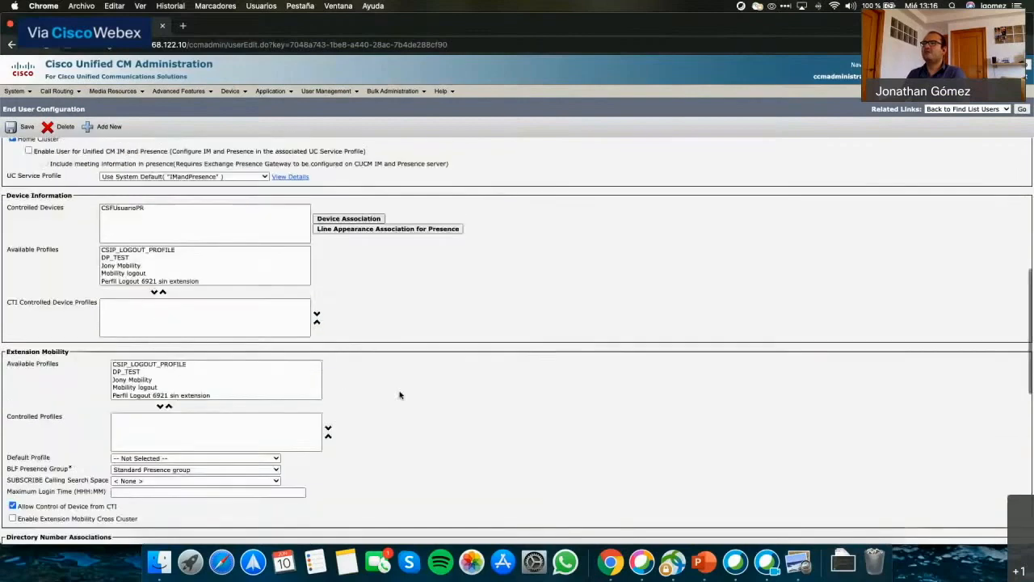
scroll(399, 394, up, 4)
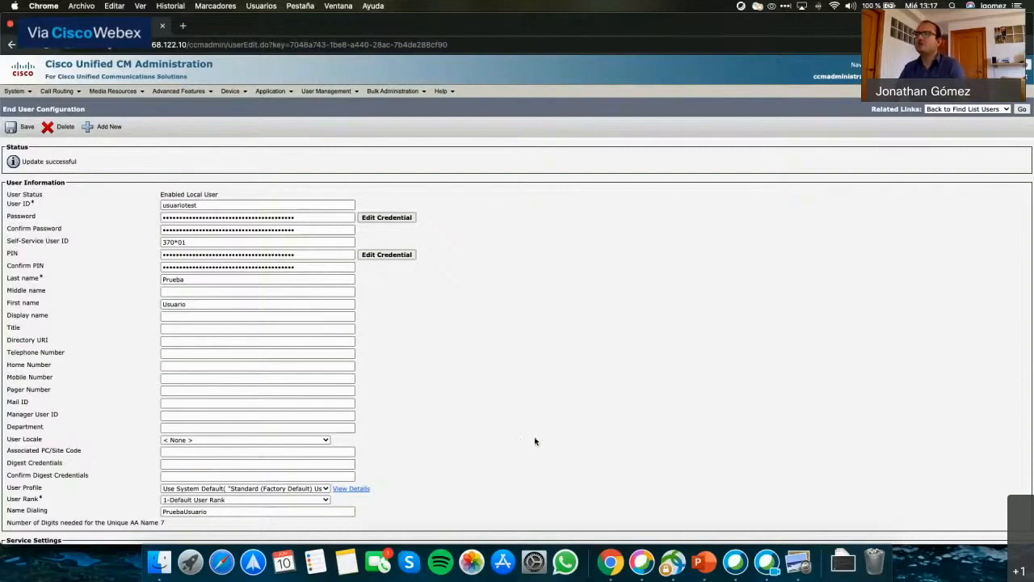
scroll(601, 448, down, 1)
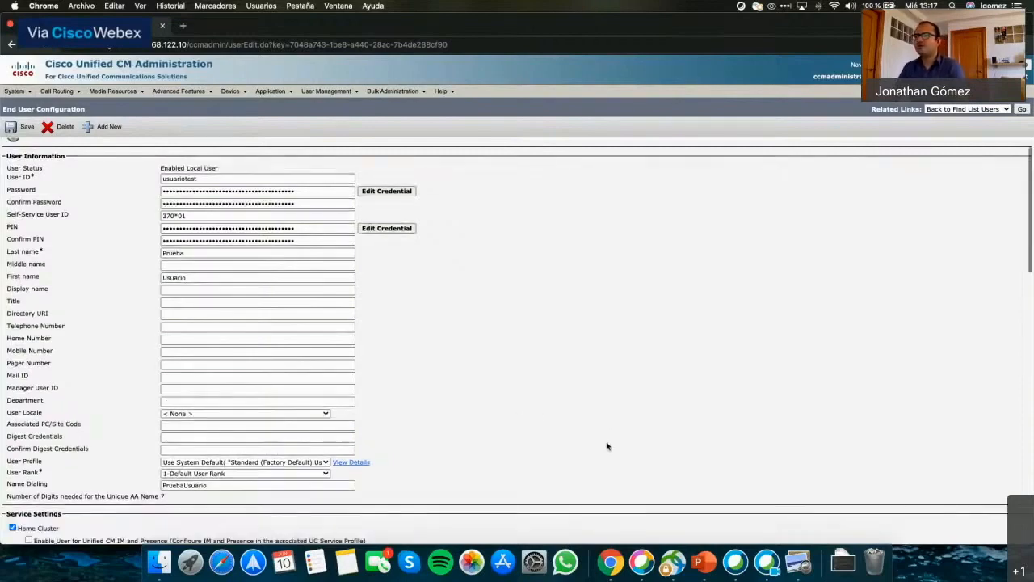
scroll(622, 464, up, 1)
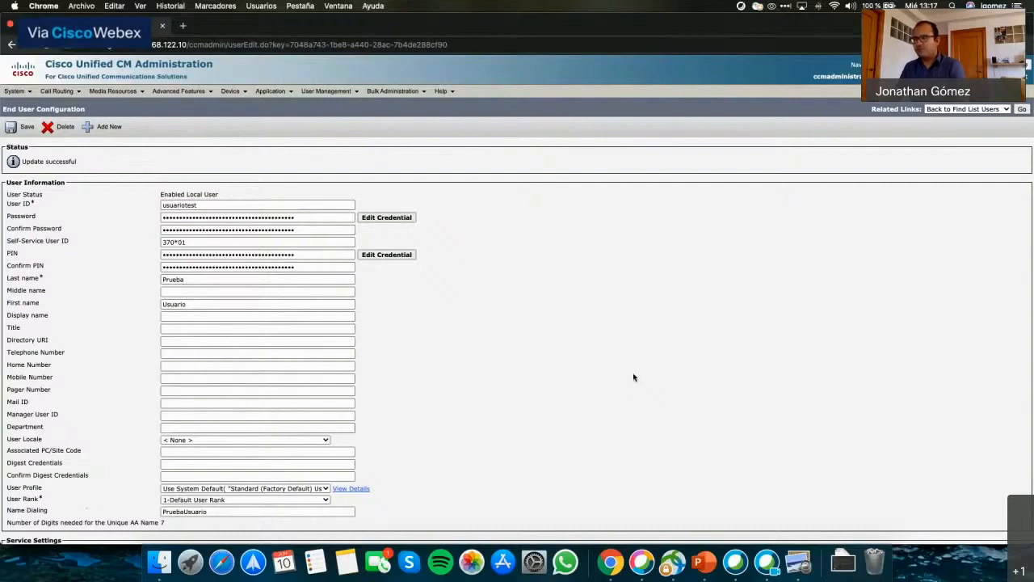
key(super+space)
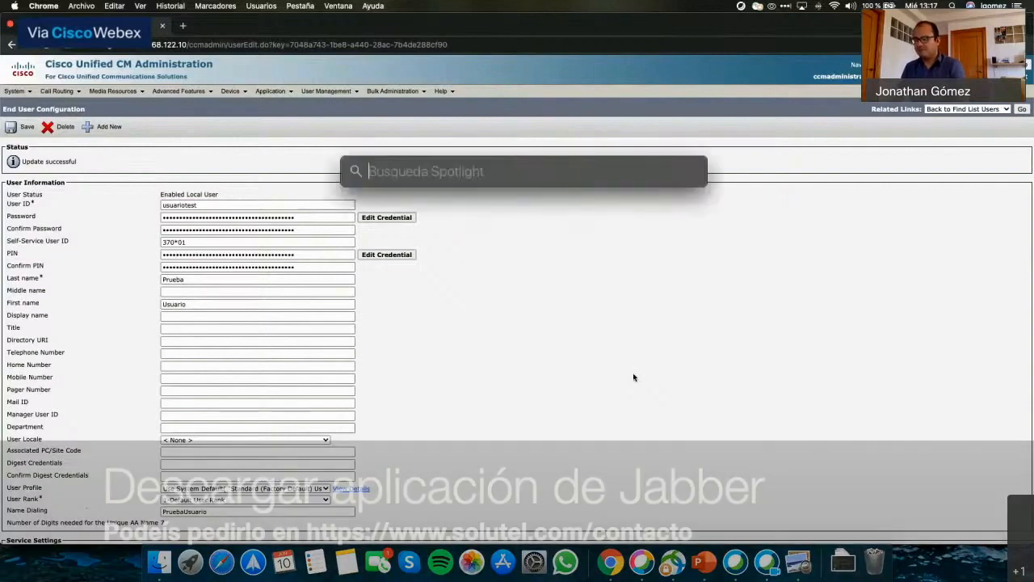
Launch Cisco Jabber via Spotlight and move its sign-in window to the right.
text(cisco jabber)
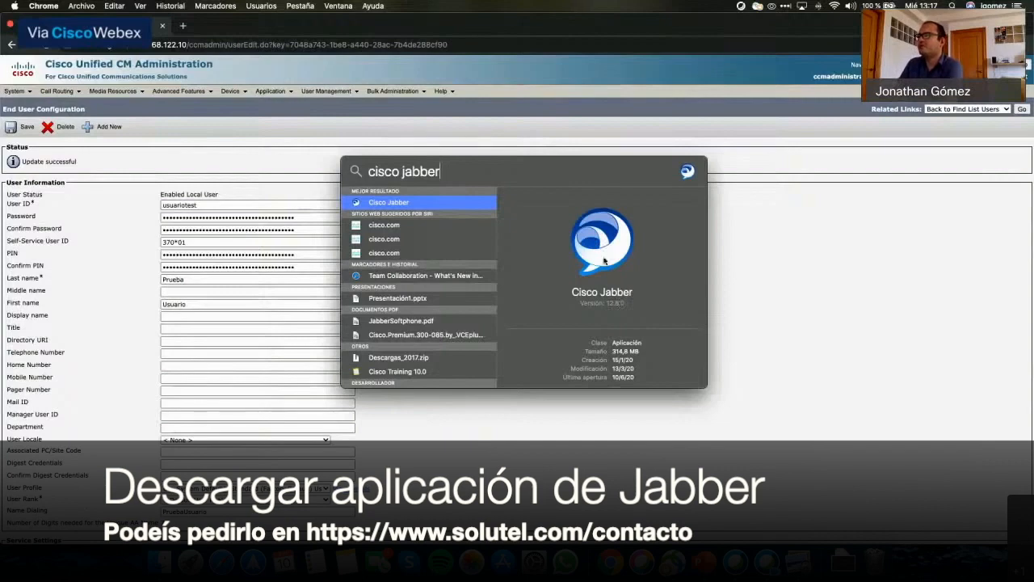
key(Return)
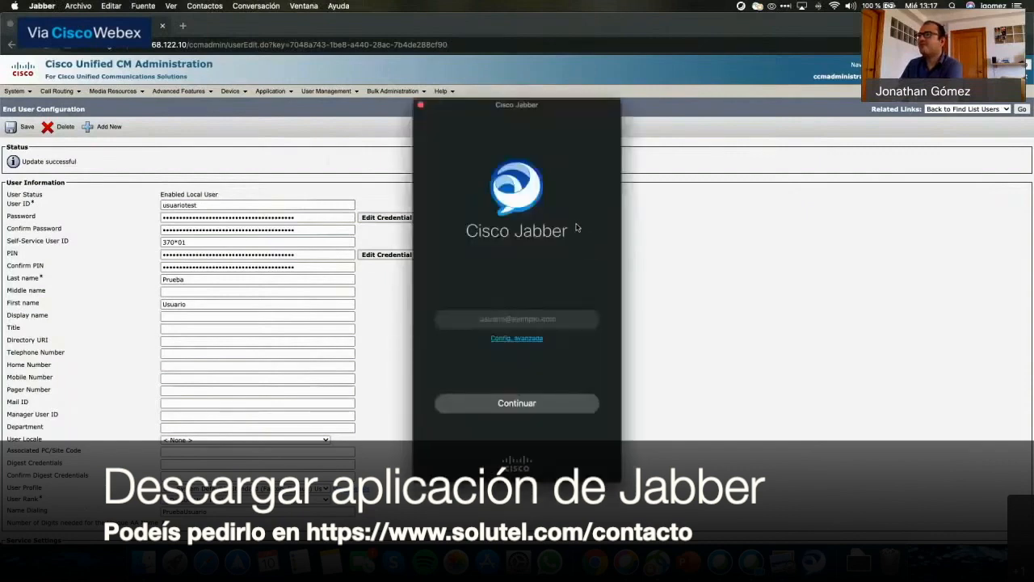
drag(570, 125, 656, 110)
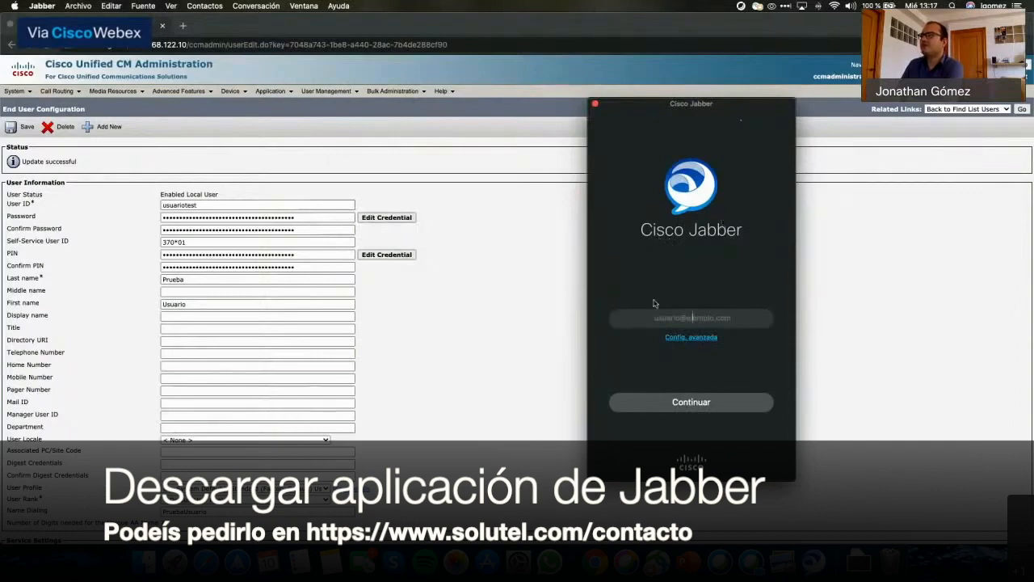
drag(649, 104, 649, 86)
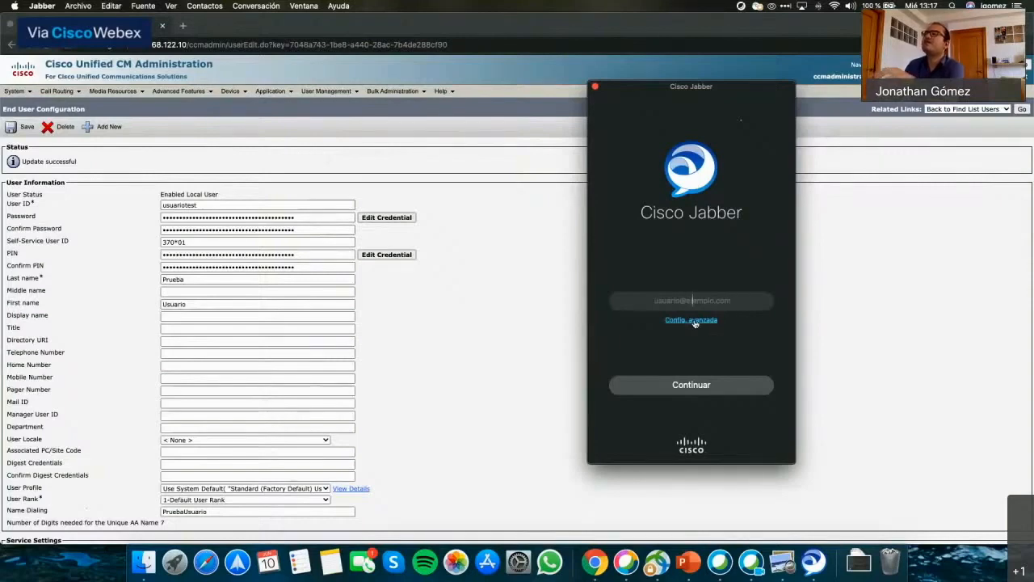
Choose Cisco Communications Manager 9 o posterior in Jabber's advanced settings, then show the requirements PDF.
click(693, 322)
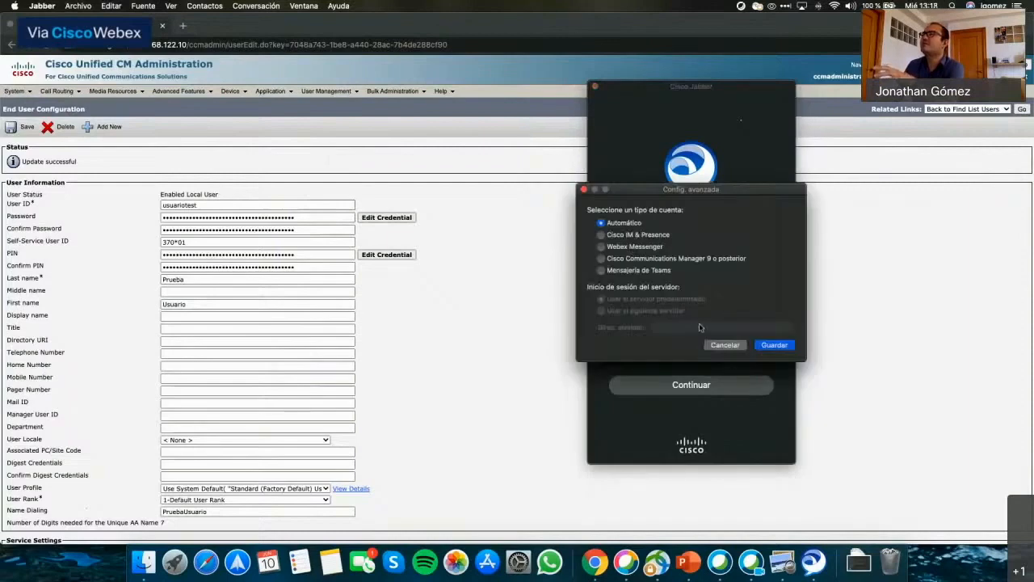
drag(647, 186, 610, 144)
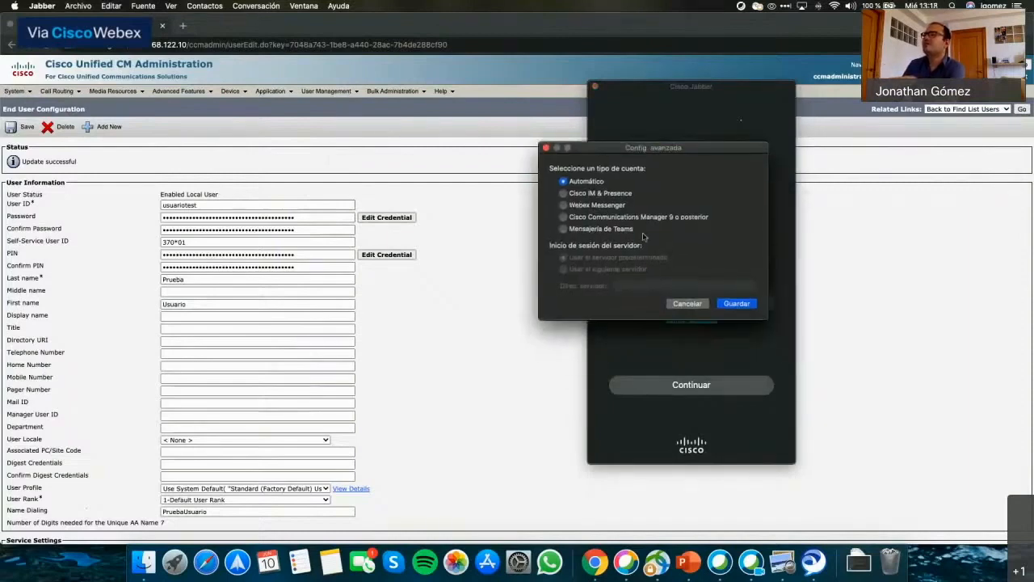
click(563, 217)
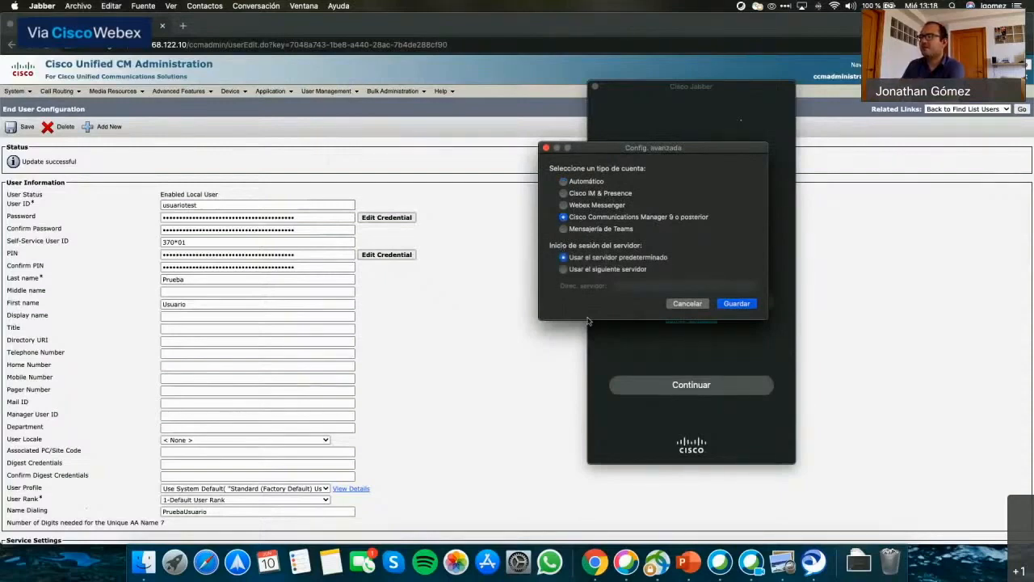
click(779, 563)
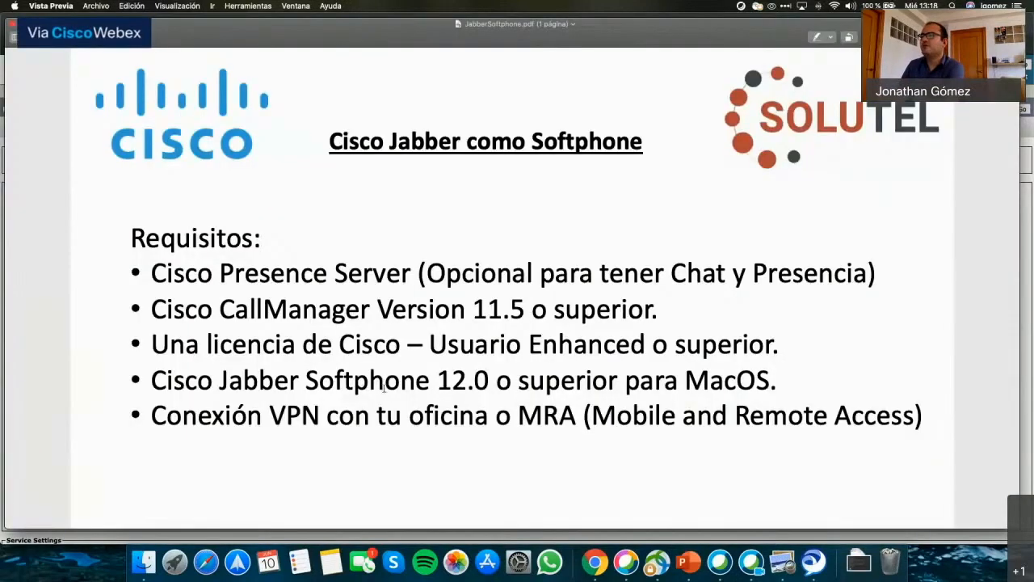
Highlight the CallManager 11.5 requirement in JabberSoftphone.pdf and switch back to Jabber.
drag(435, 311, 525, 311)
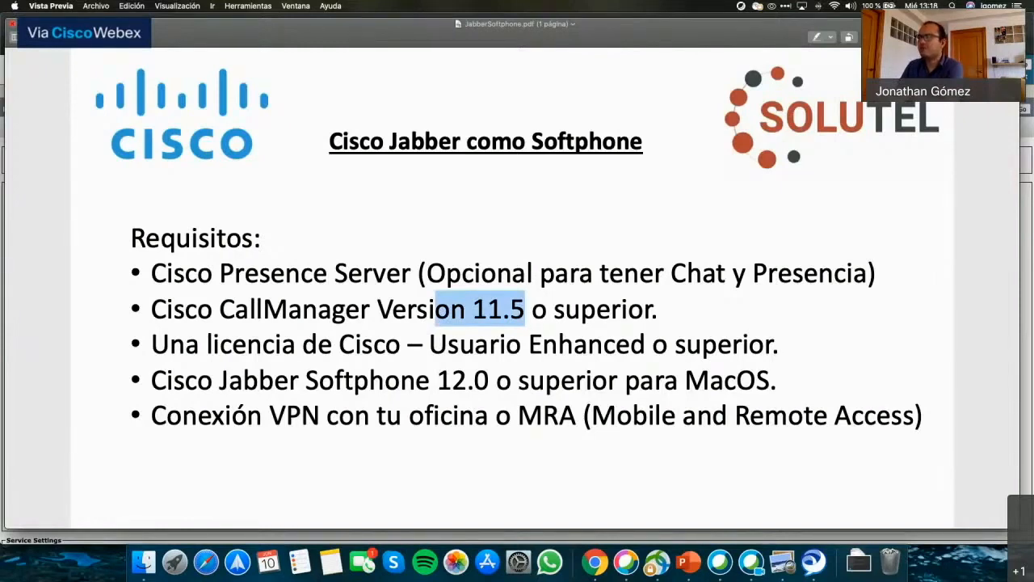
click(12, 24)
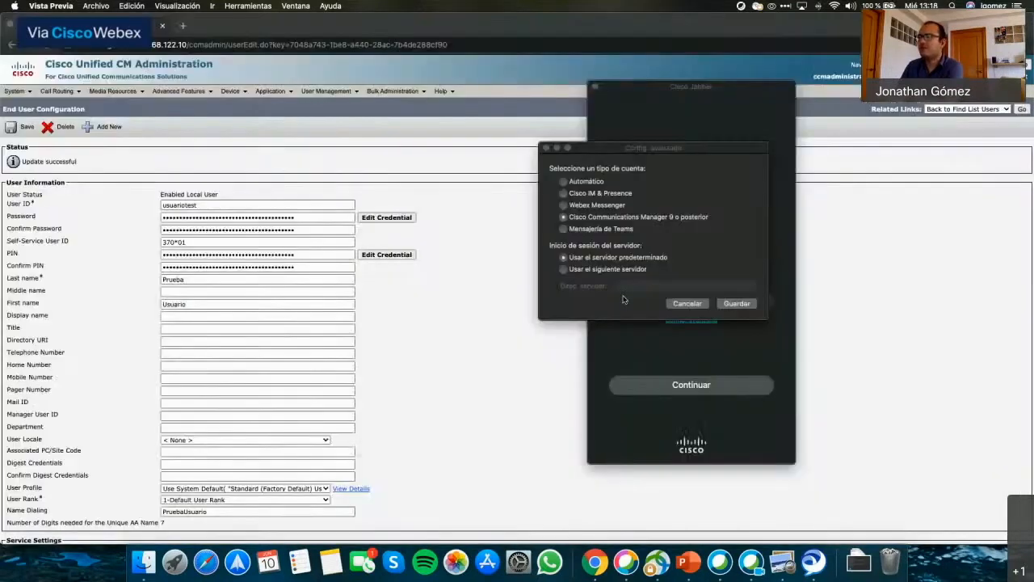
Switch Jabber's advanced settings to a specific server and enter 192.168.122.10.
click(567, 220)
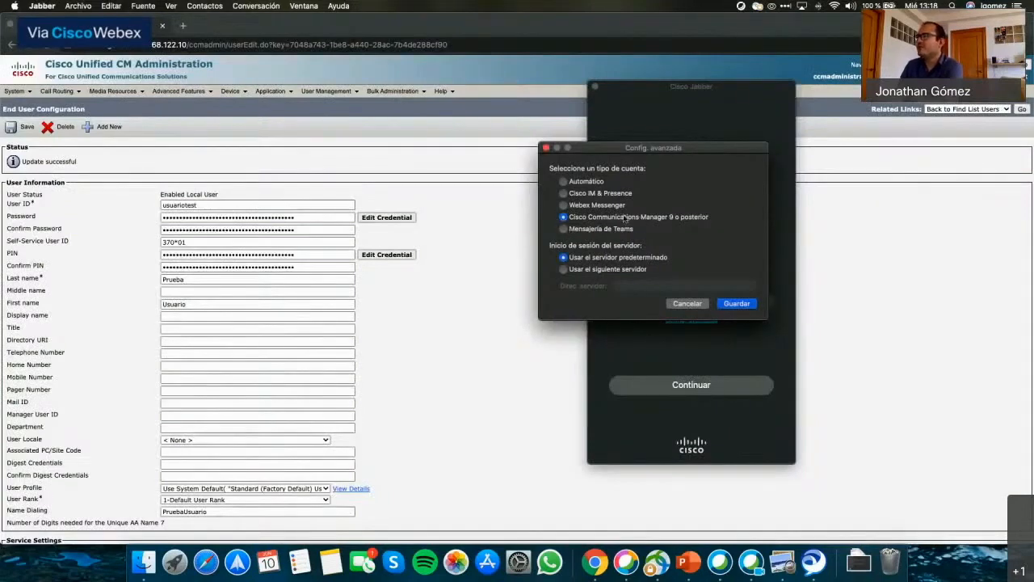
click(592, 270)
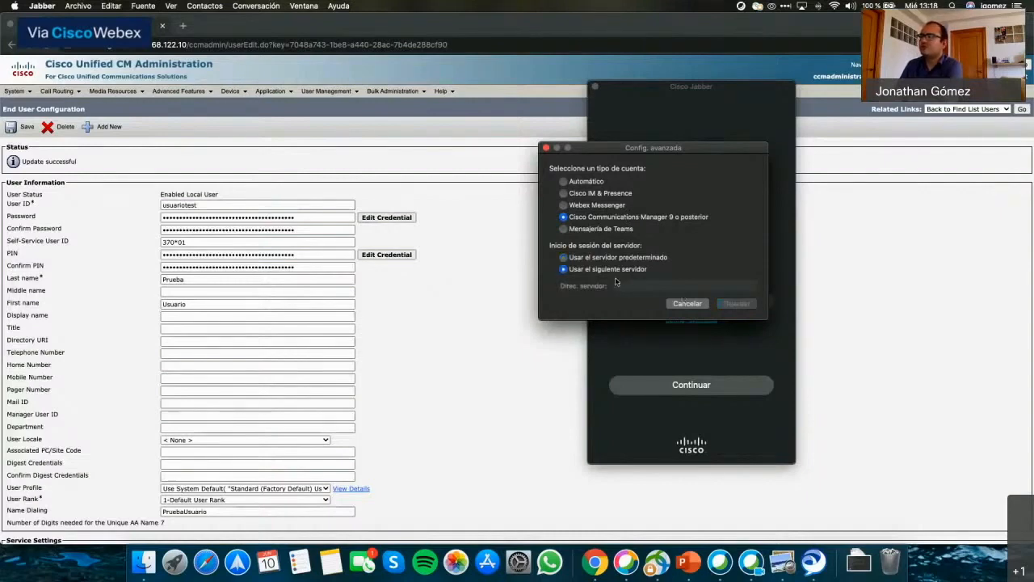
text(192)
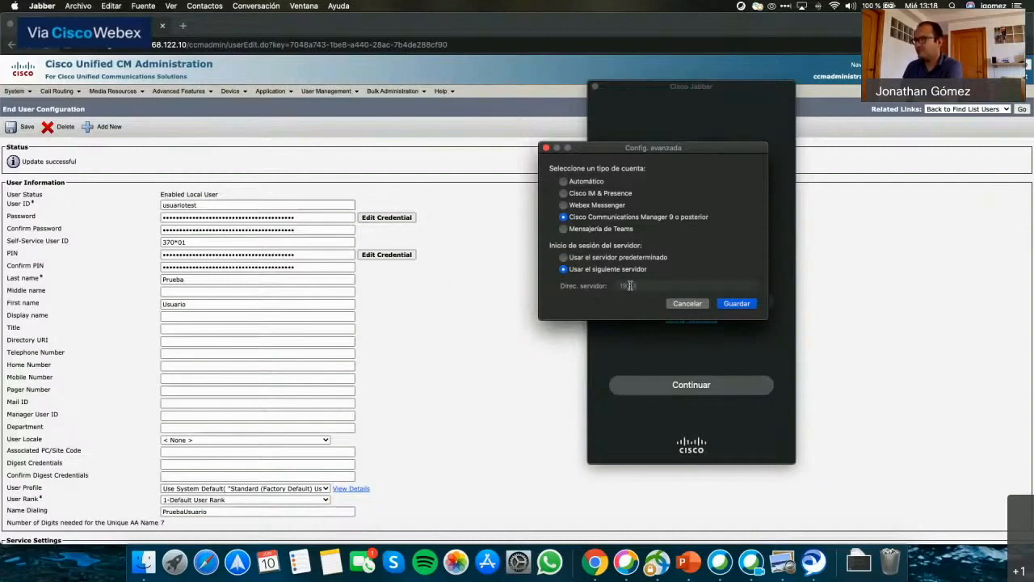
text(.168.122.10)
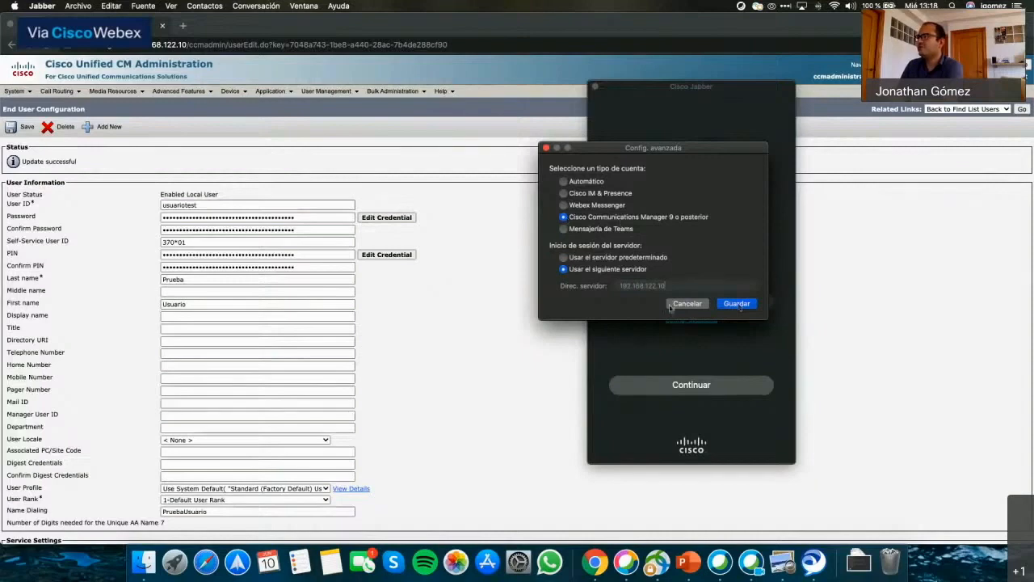
Save the advanced server settings and enter the test user's sign-in address.
click(736, 305)
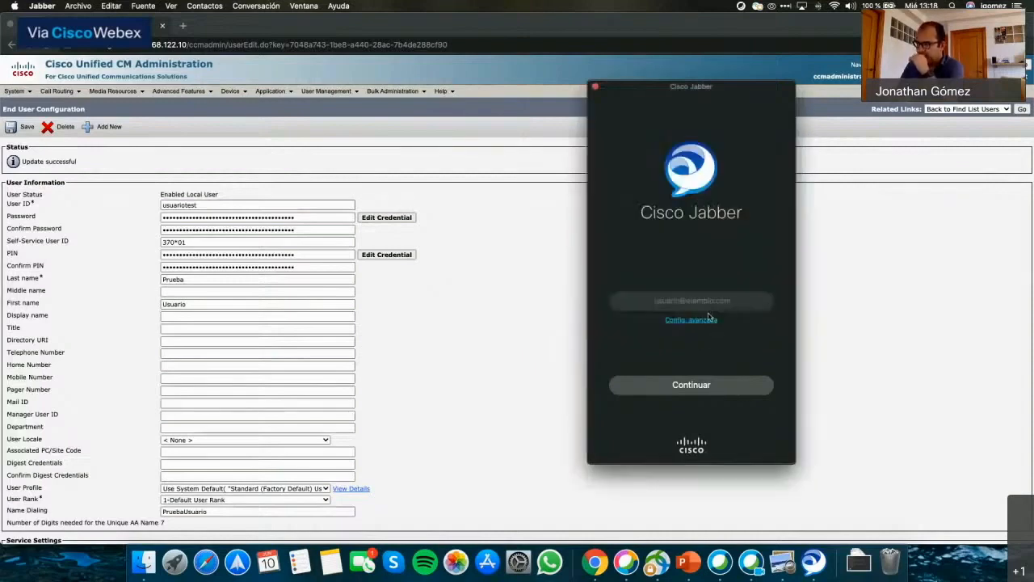
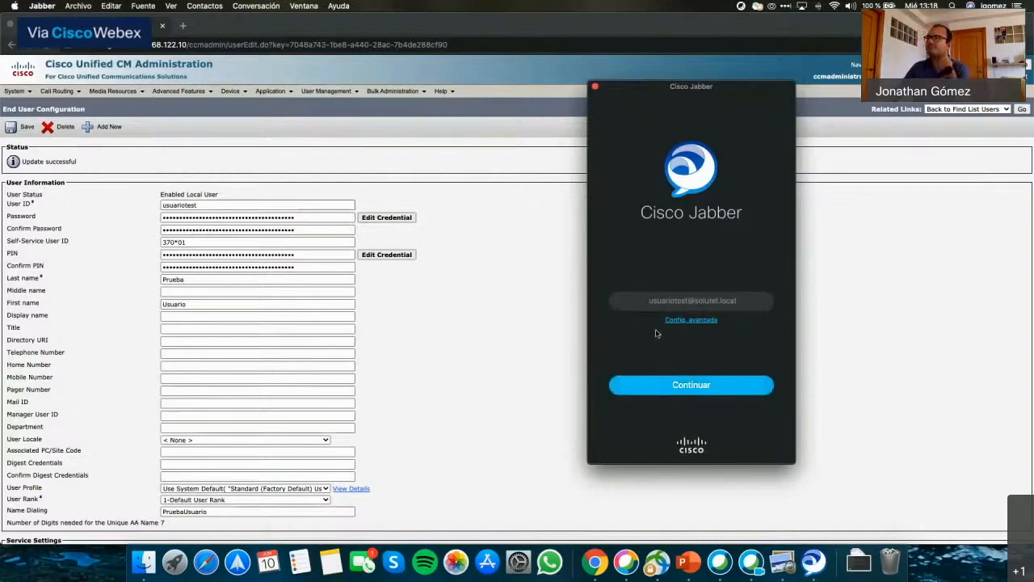
Submit the username, then try signing in twice with the test user's password.
key(Return)
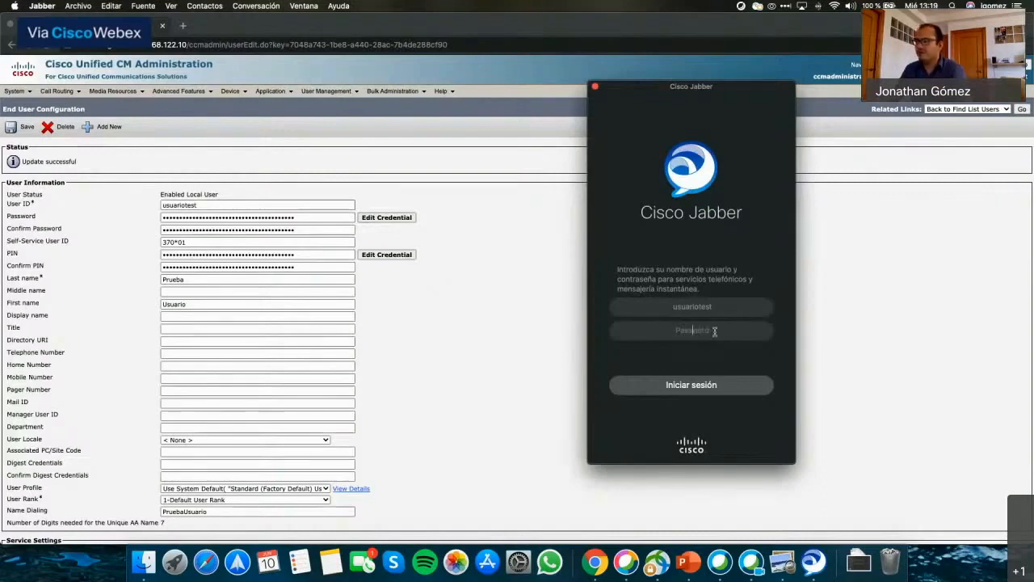
text(*******)
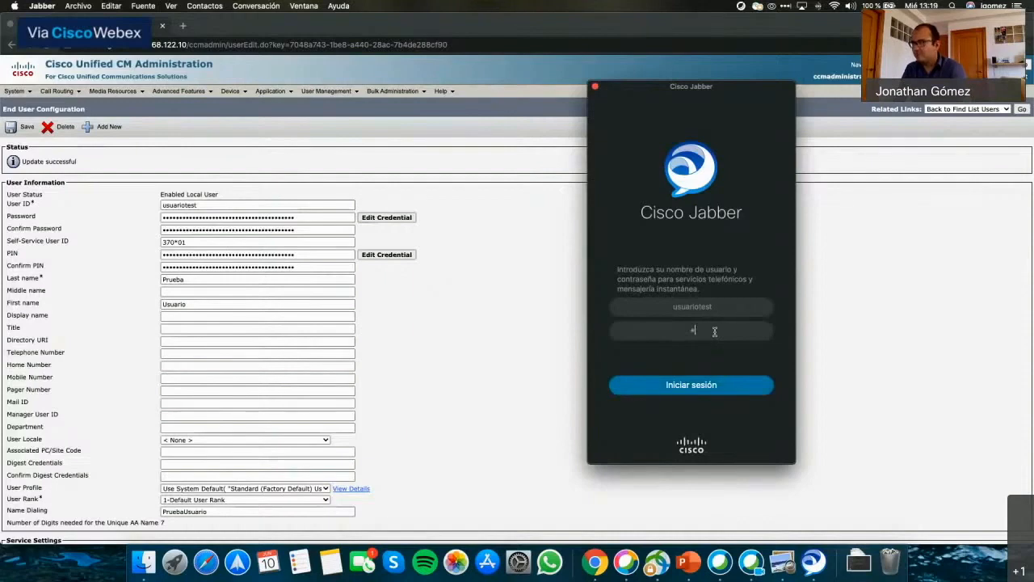
click(696, 385)
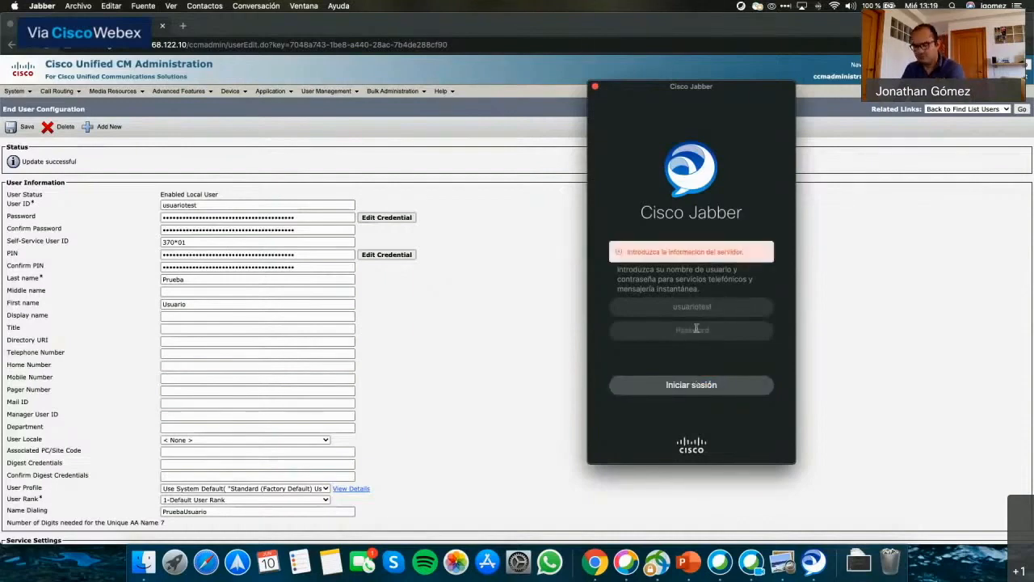
text(*******)
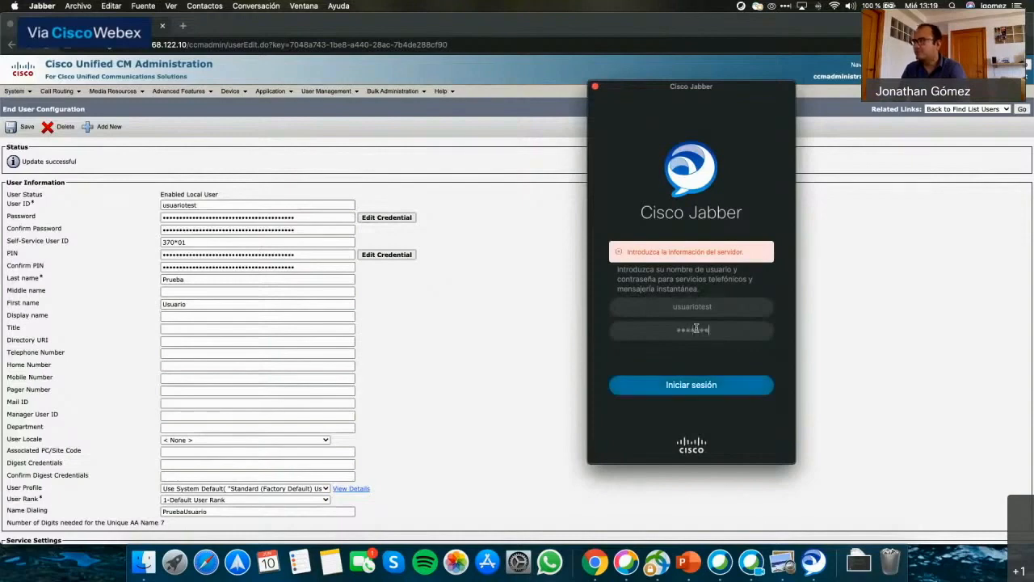
click(686, 386)
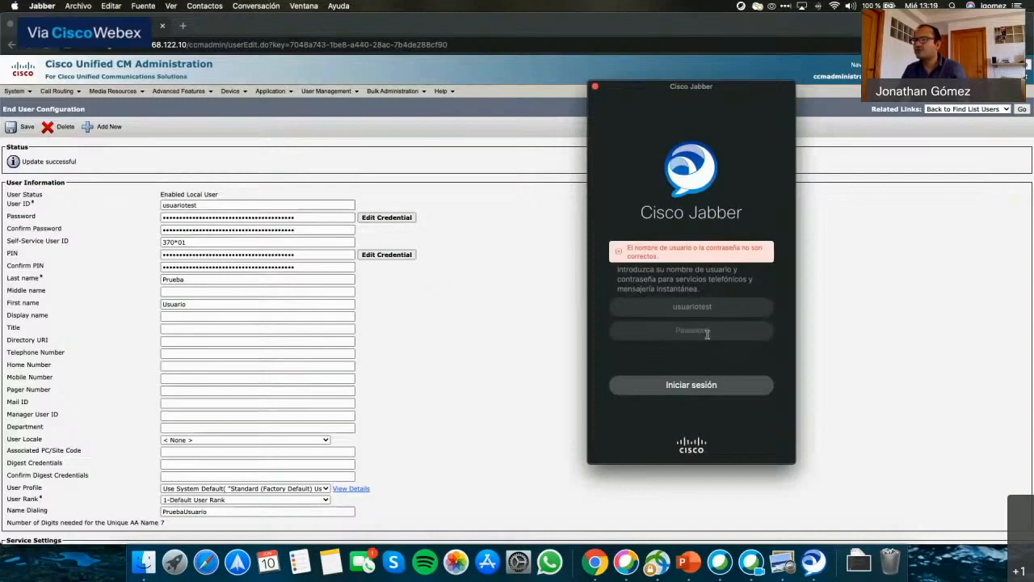
Re-enter the password in the Password field and retry signing in.
click(677, 334)
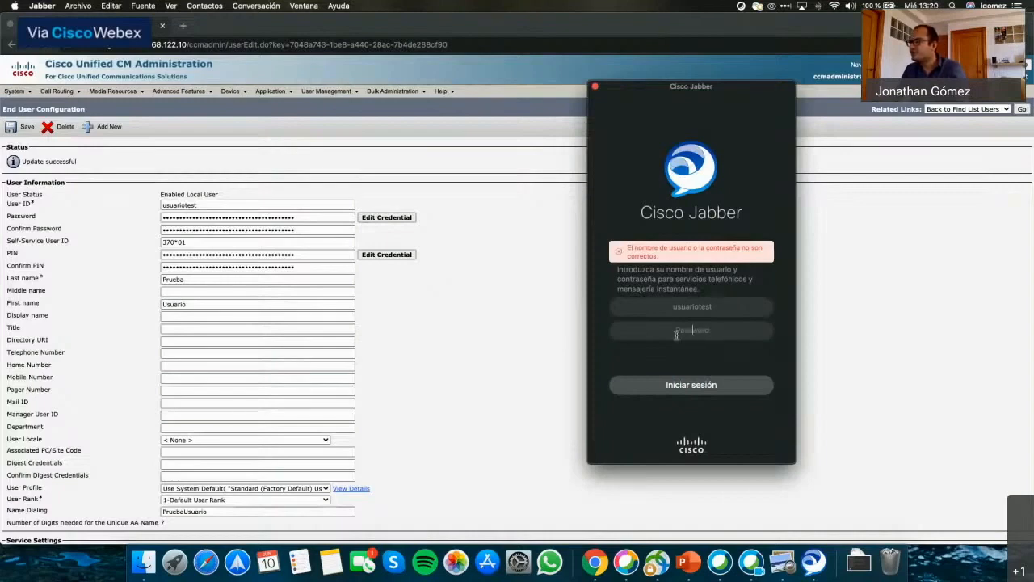
text(•)
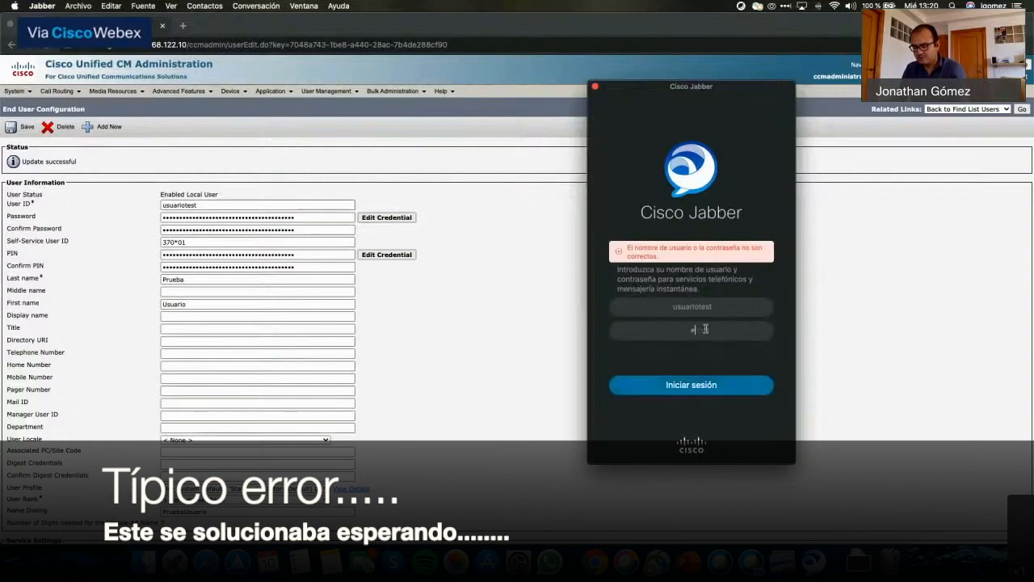
text(••••••)
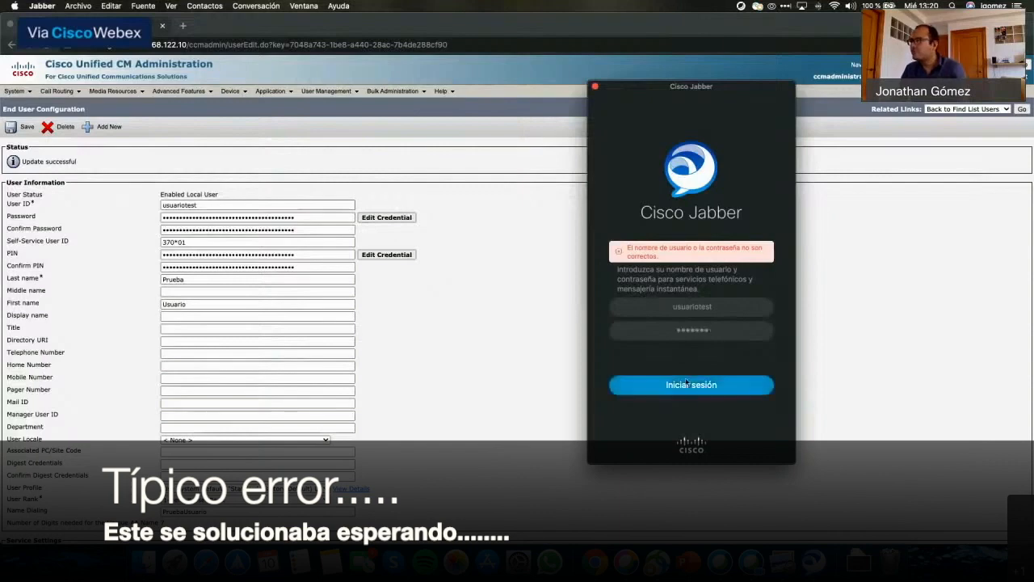
click(686, 383)
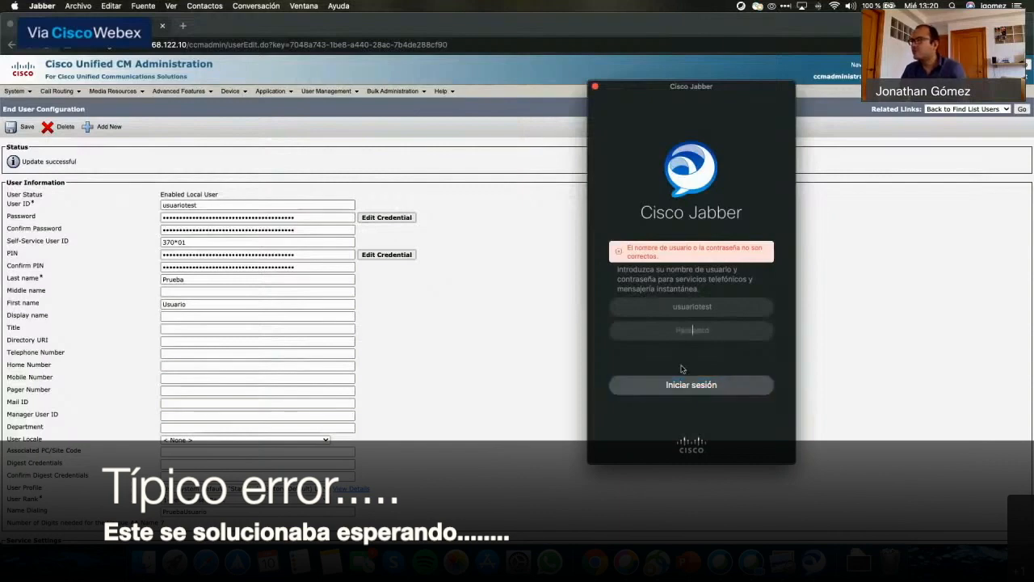
Bring the End User Configuration page forward in Chrome and scroll through it.
click(545, 318)
scroll(543, 317, down, 5)
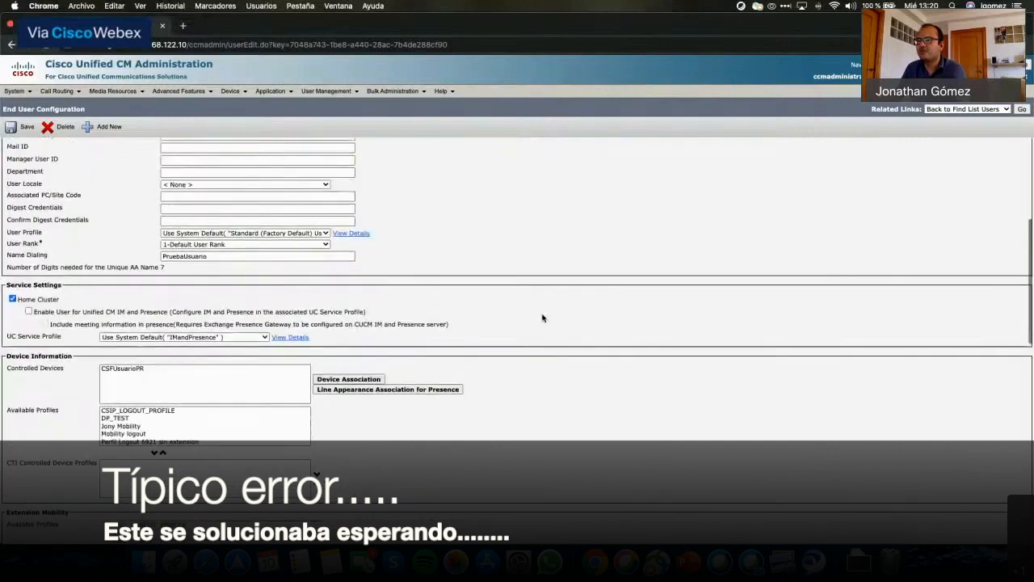
scroll(543, 318, up, 3)
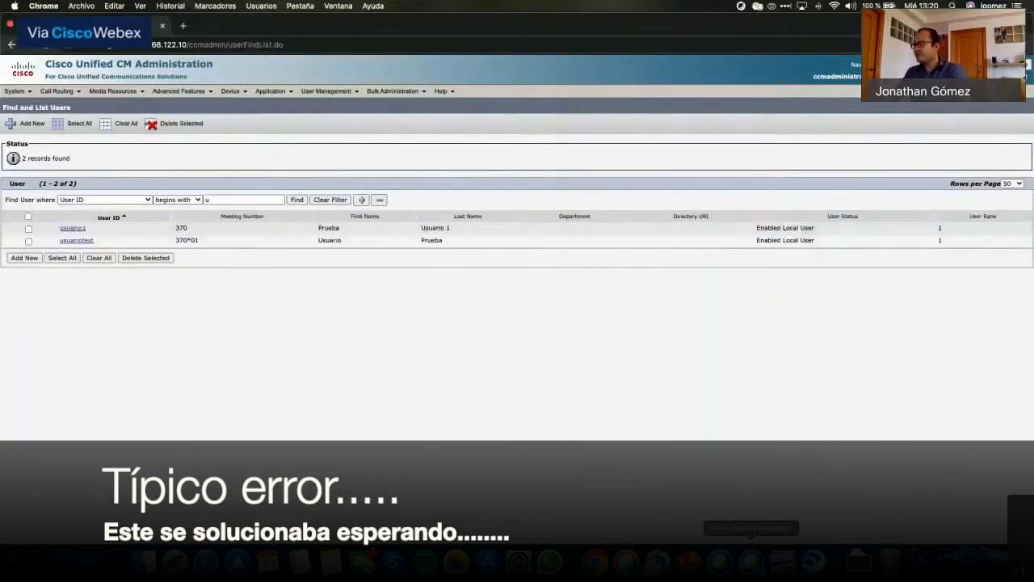
Accept the untrusted CUPS.solutel.local certificate to continue signing in to Jabber.
click(813, 560)
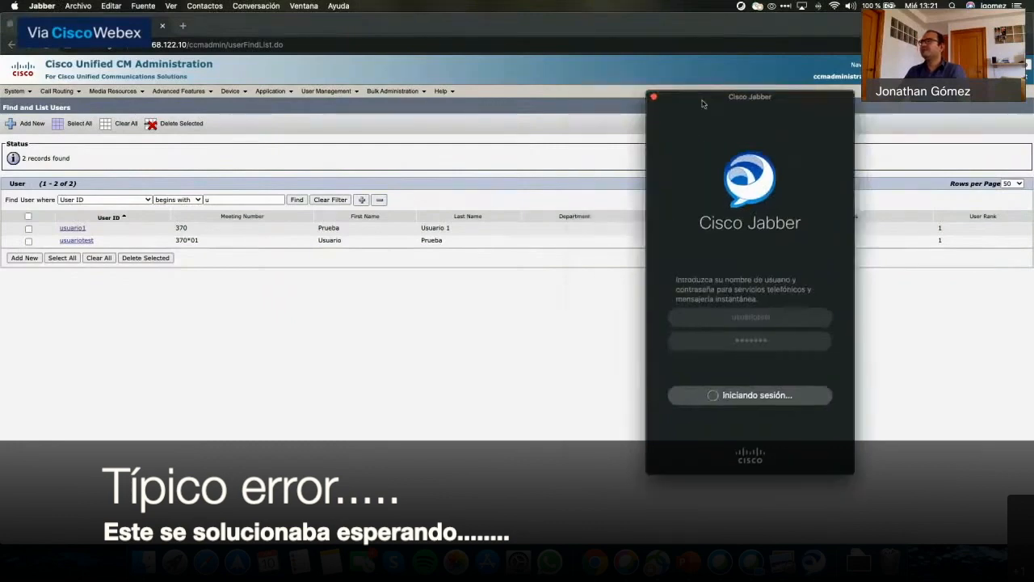
drag(702, 103, 720, 109)
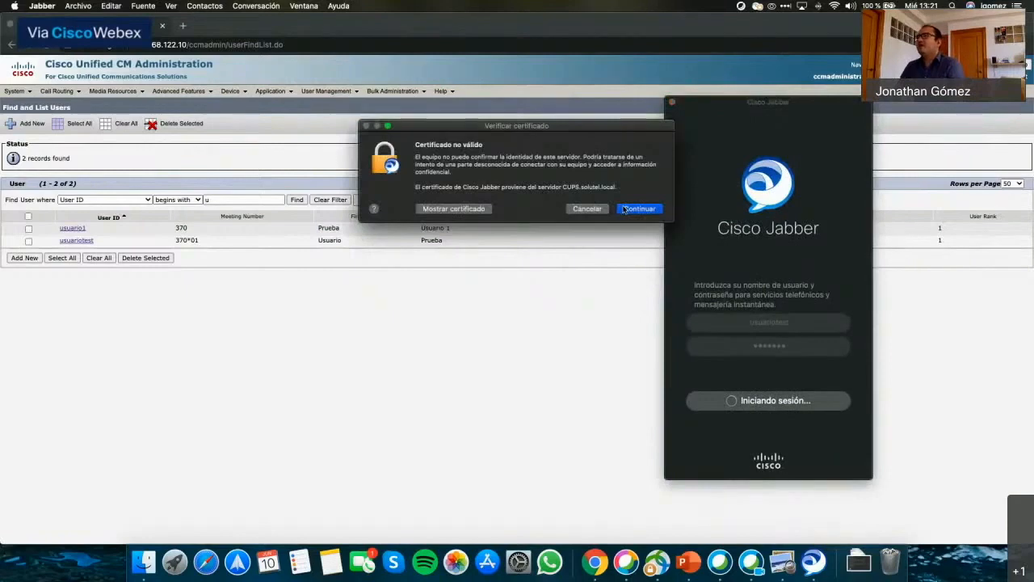
drag(525, 131, 500, 178)
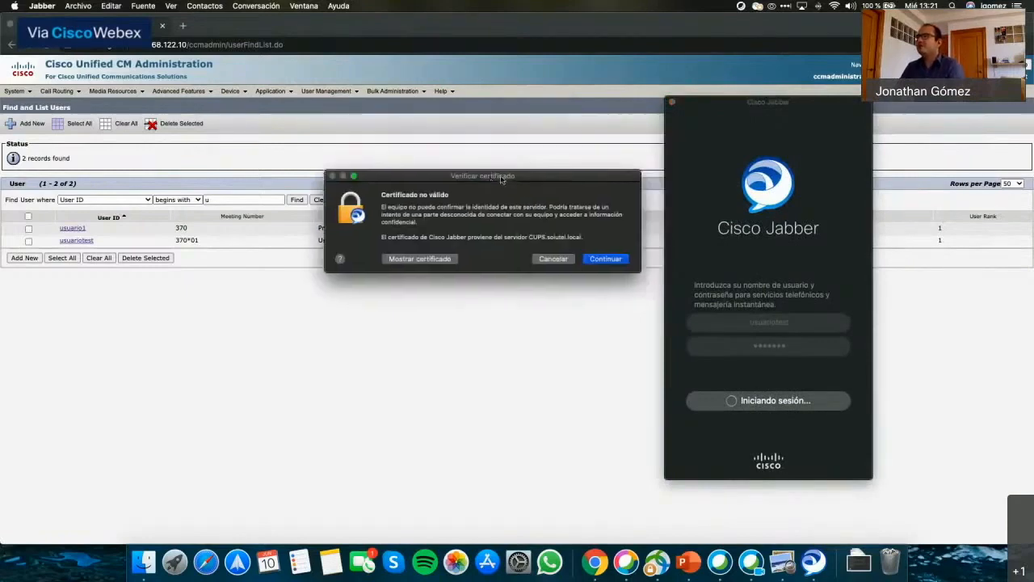
click(605, 258)
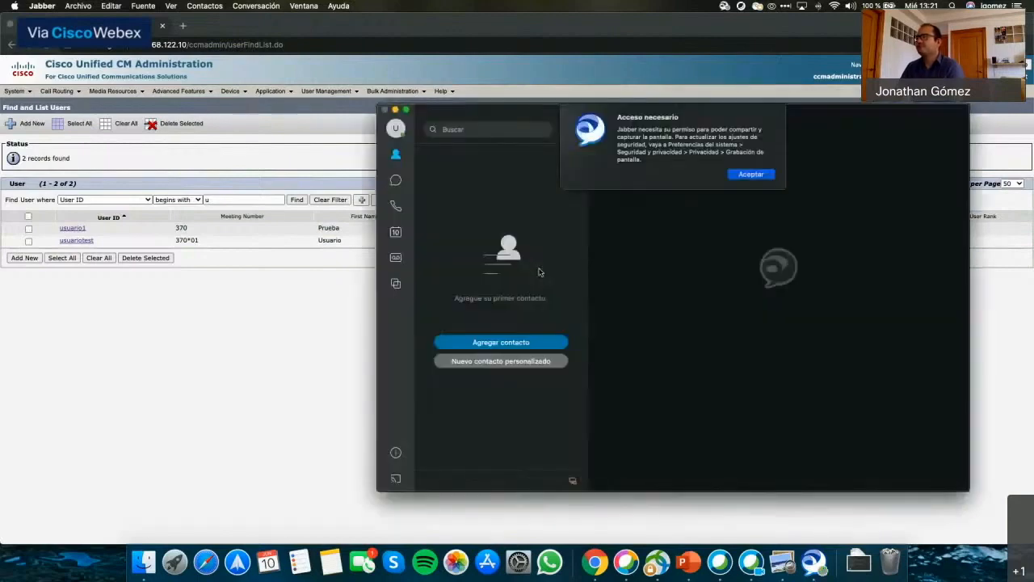
Dismiss Acceso necesario and Actualizar credenciales, and close the Webex sign-in window.
click(749, 176)
click(687, 163)
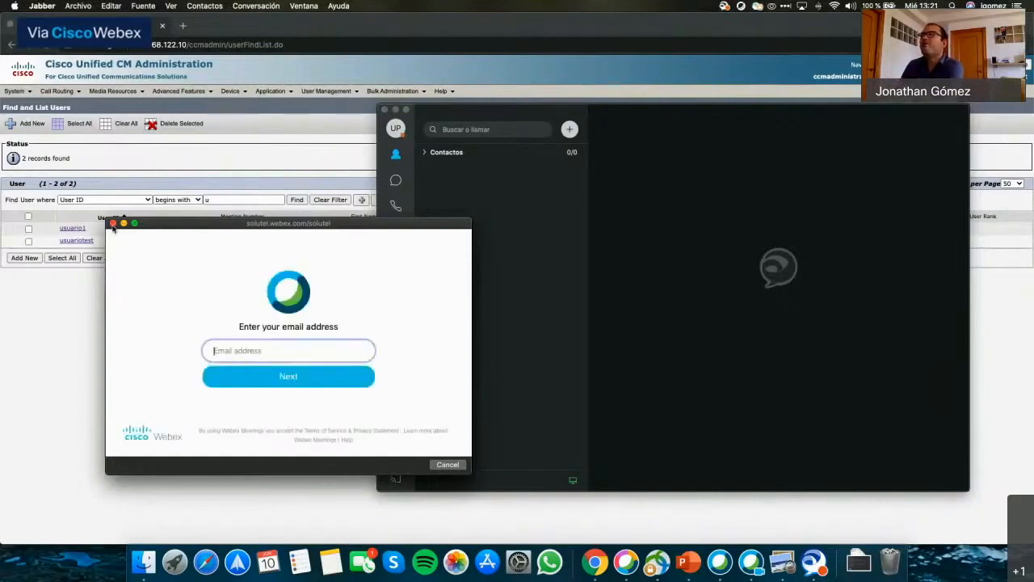
click(113, 223)
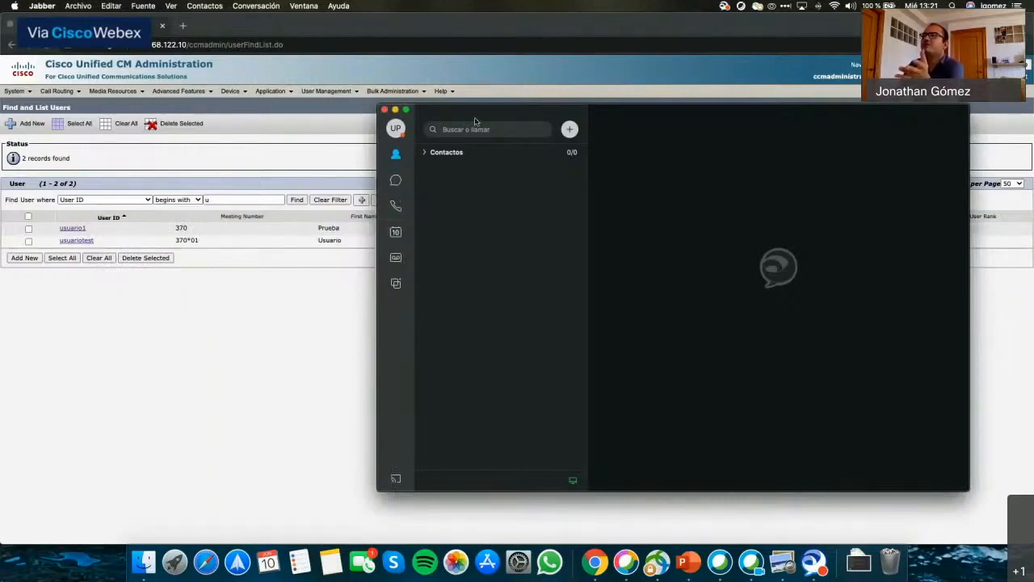
drag(453, 113, 426, 102)
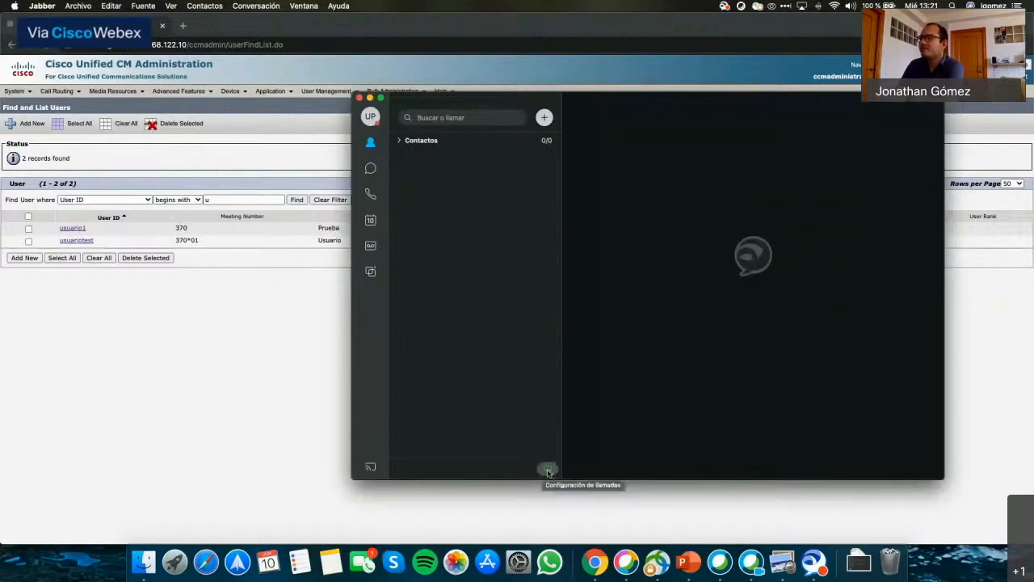
Check in call settings that calls use the computer, then close them.
click(548, 471)
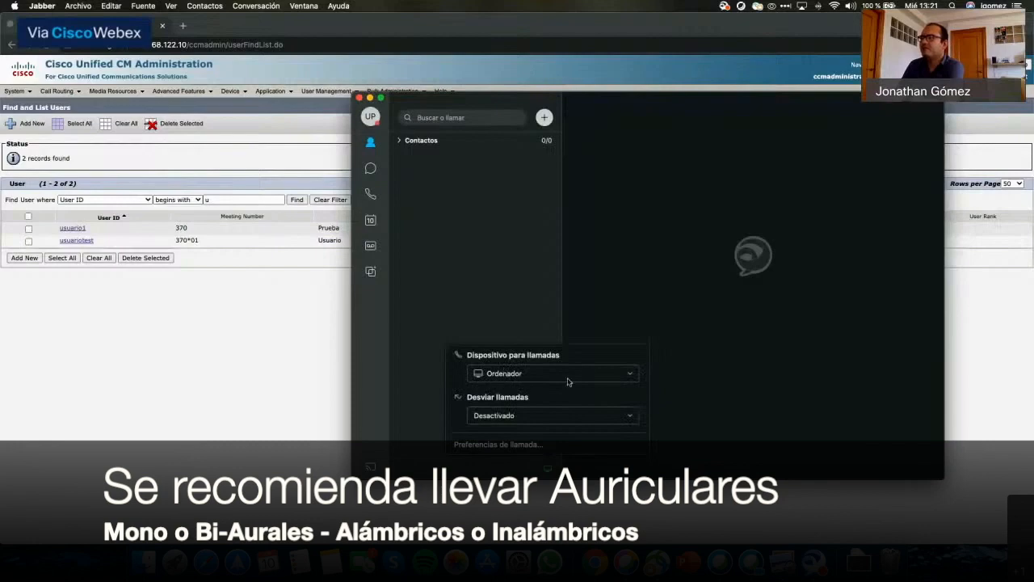
click(494, 321)
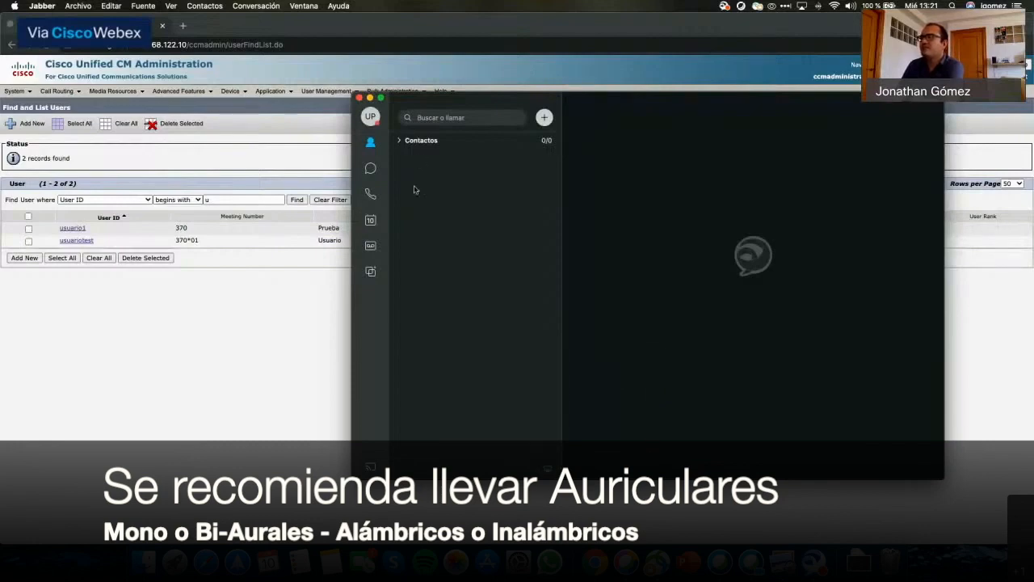
drag(407, 99, 390, 86)
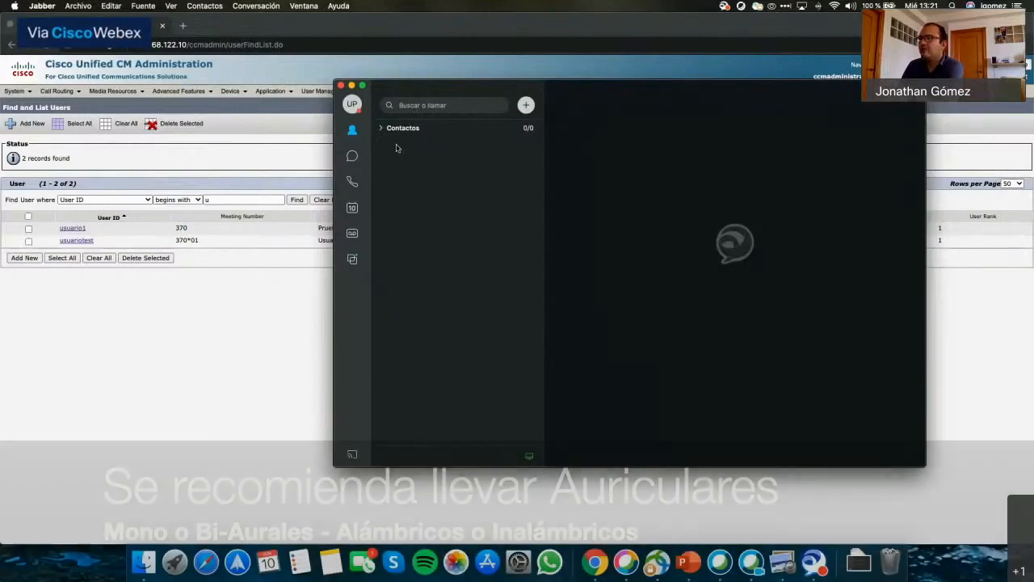
Place a test call to 202 from the Llamadas view, then hang it up.
click(352, 181)
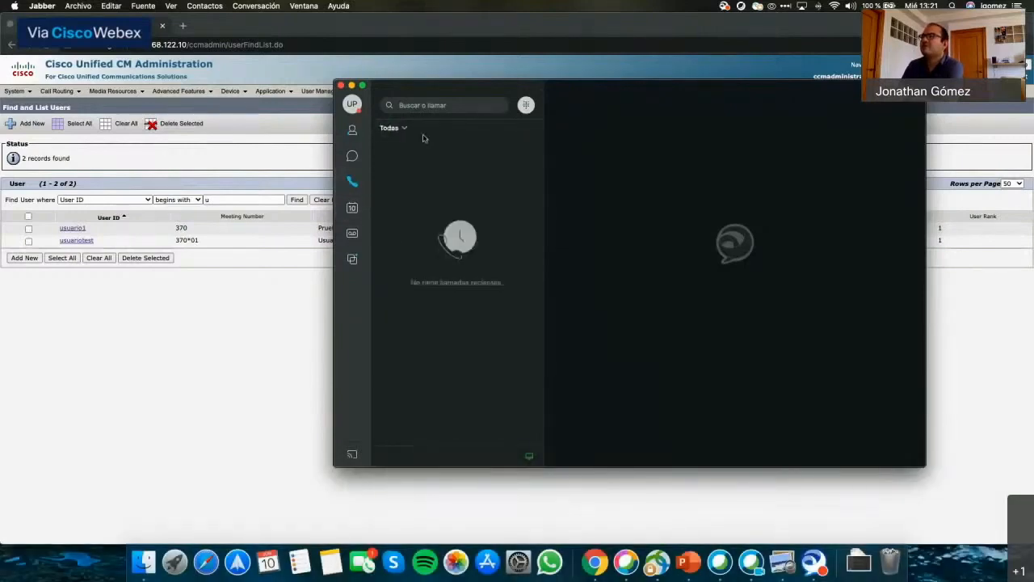
click(416, 104)
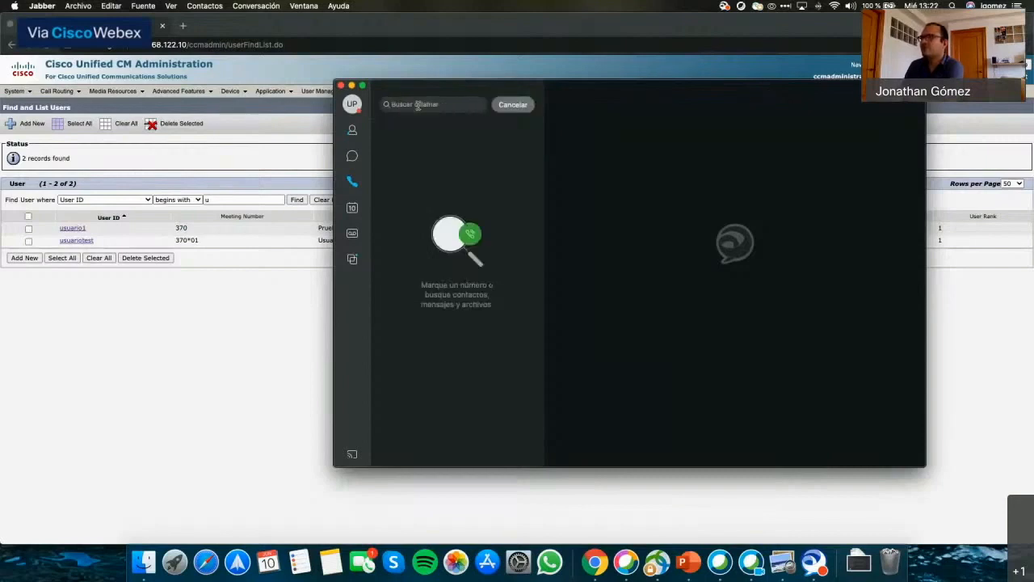
text(370)
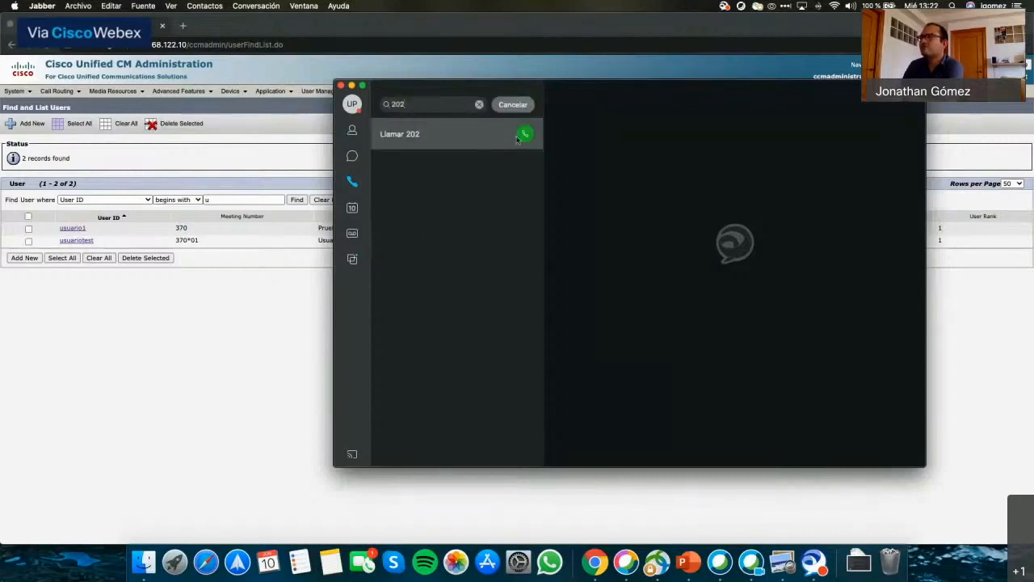
click(525, 135)
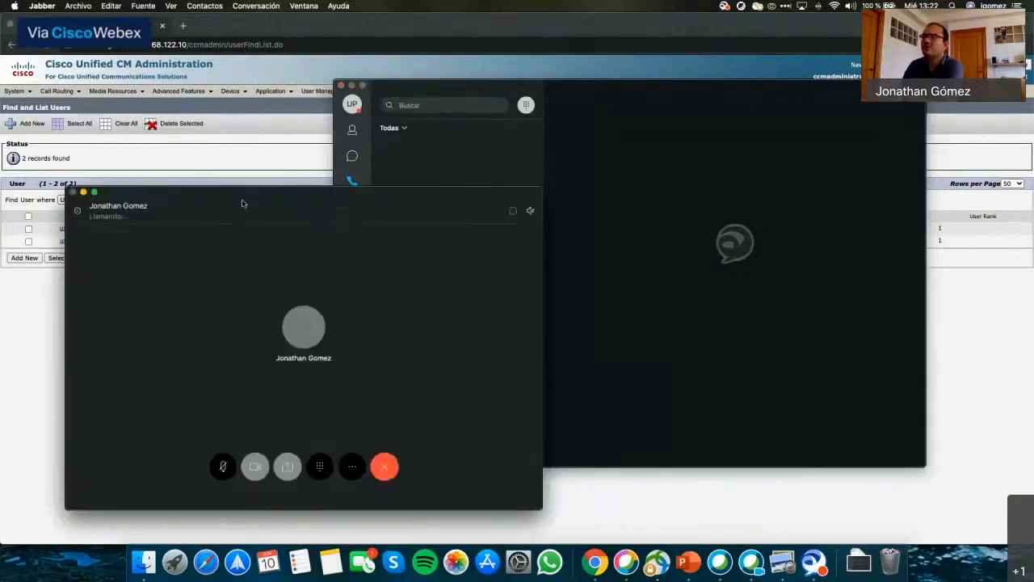
drag(255, 203, 375, 177)
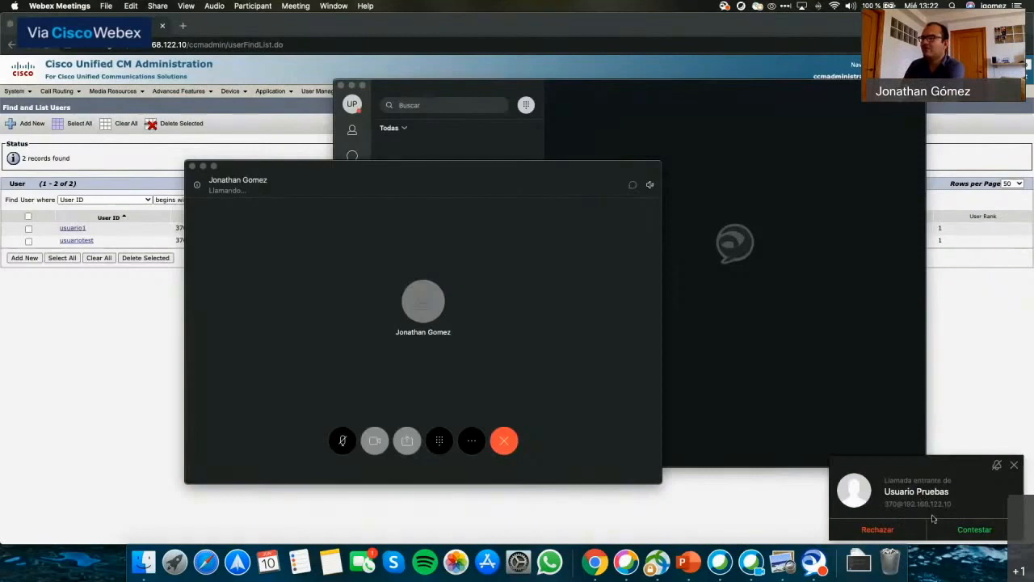
click(503, 441)
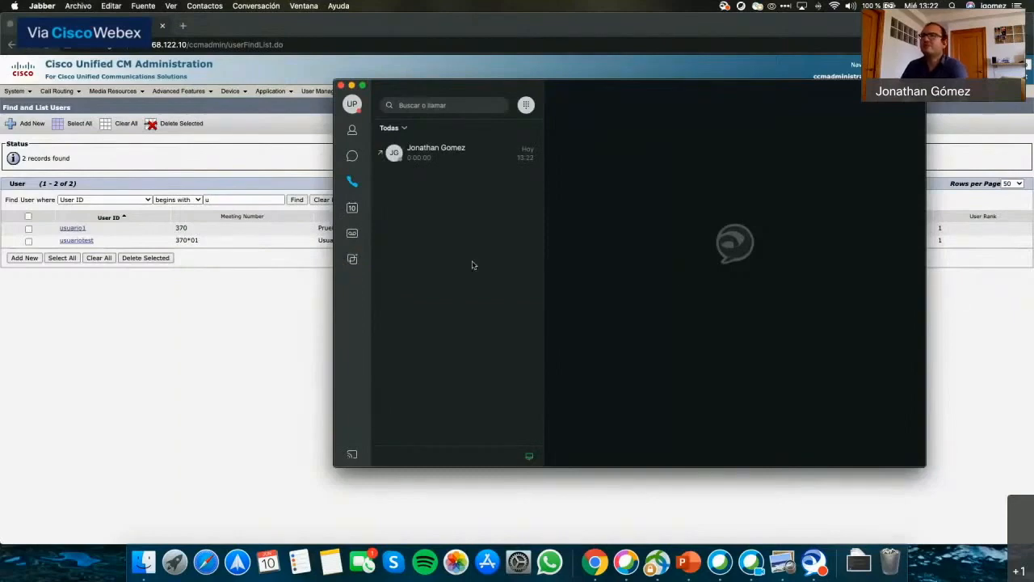
drag(434, 89, 401, 108)
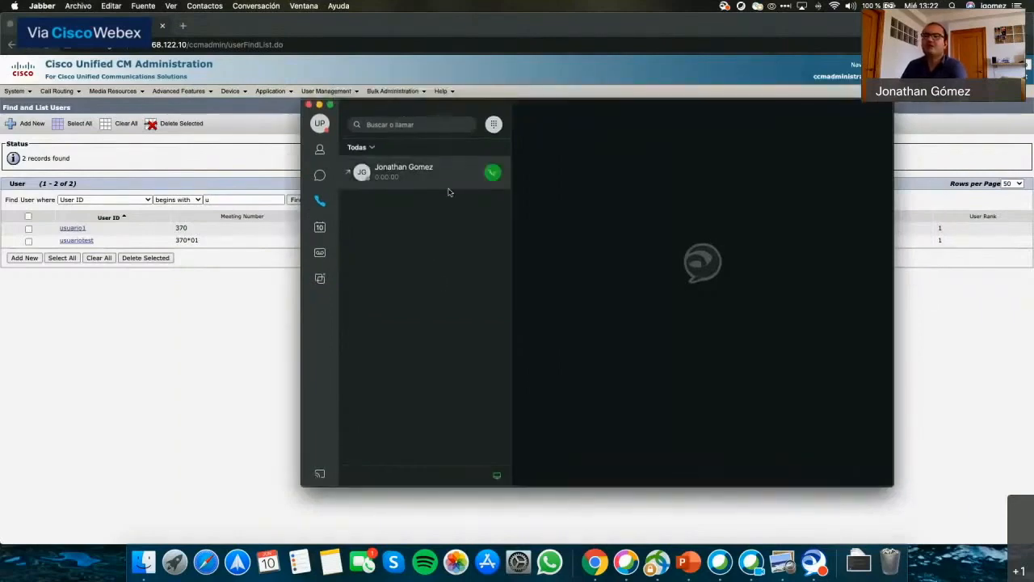